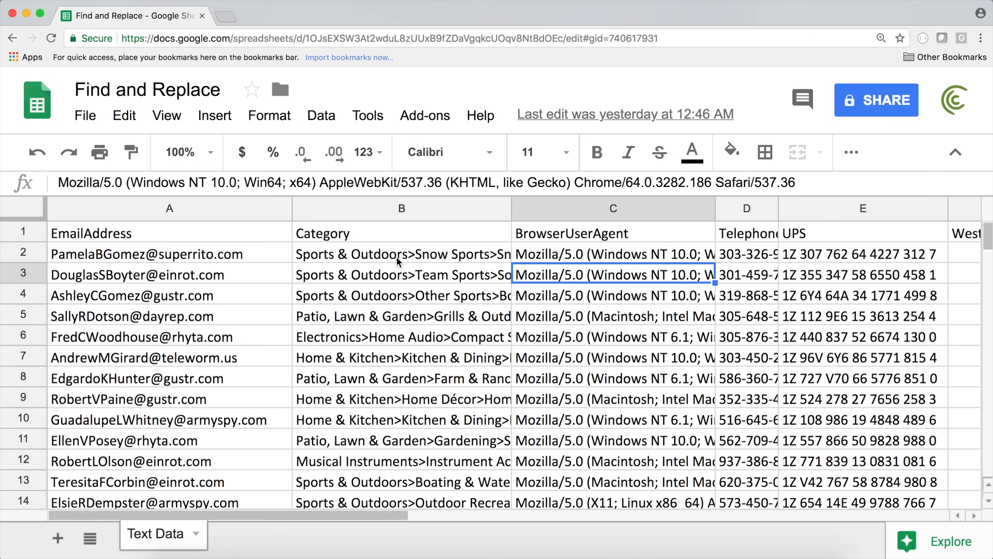
click(238, 234)
click(125, 118)
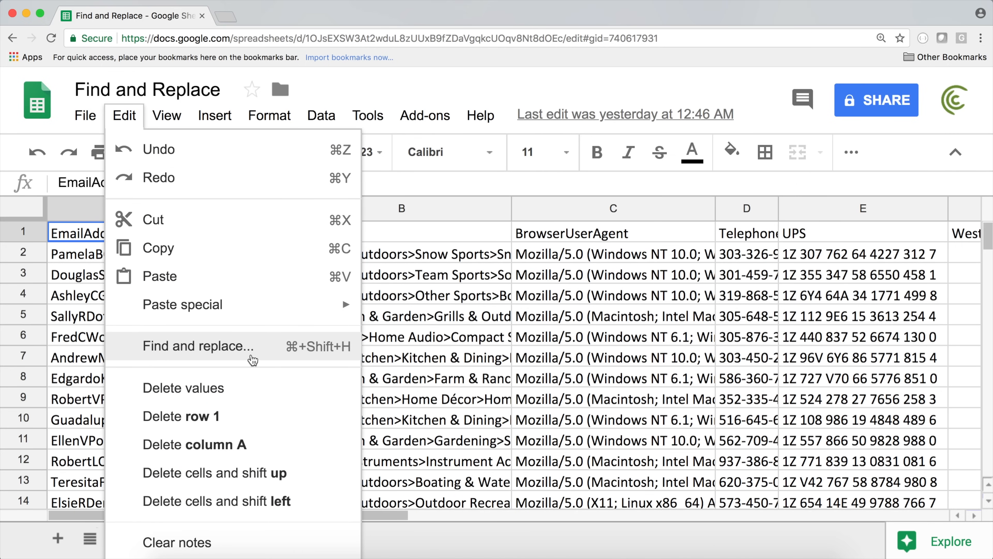
click(474, 316)
- Replace every space in the UPS column with "---" using Find and replace limited to column E
click(461, 515)
drag(461, 514, 522, 507)
click(230, 216)
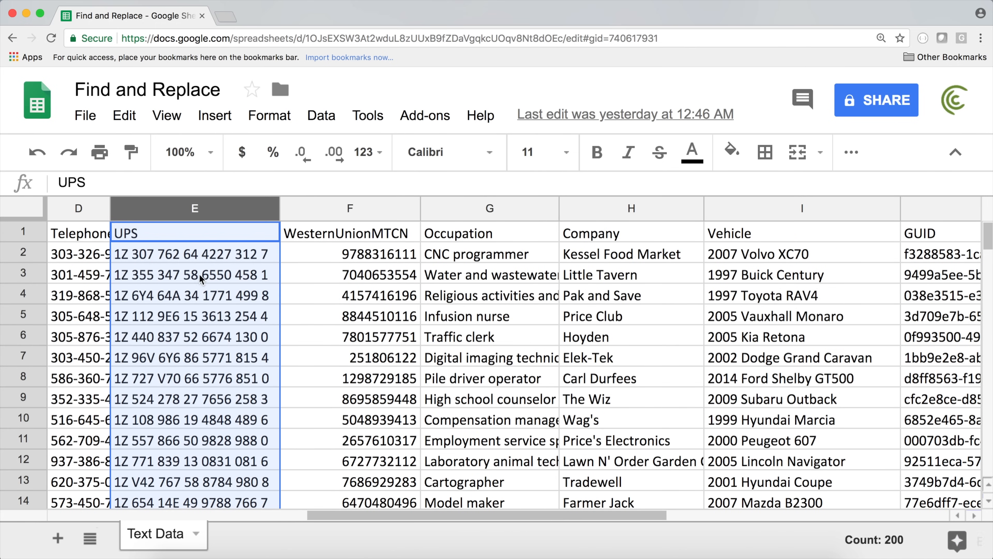
click(219, 318)
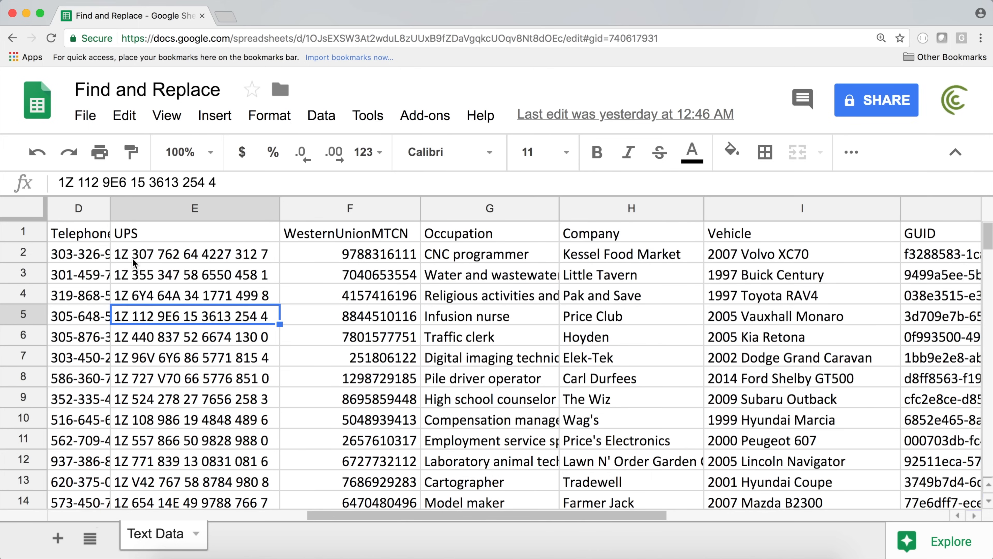
click(158, 211)
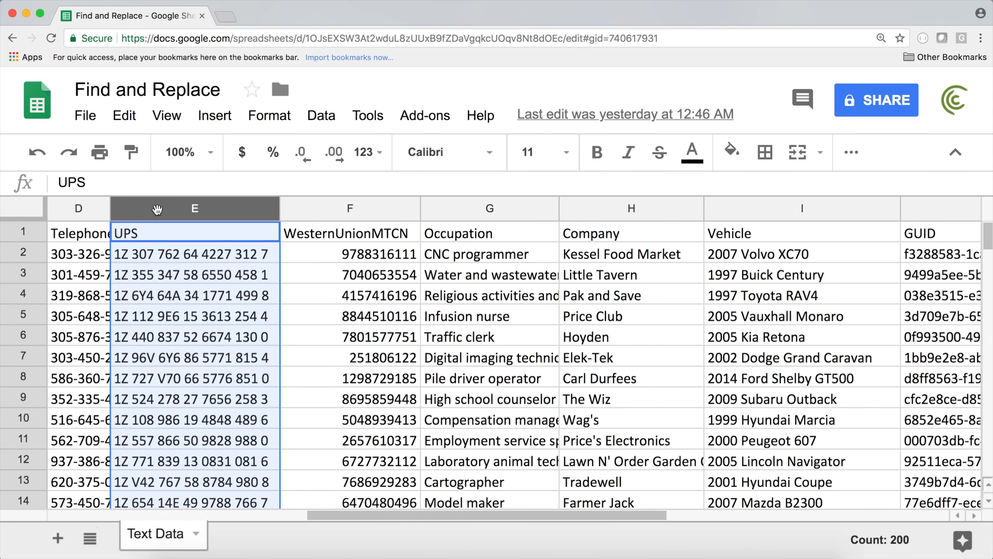
click(125, 116)
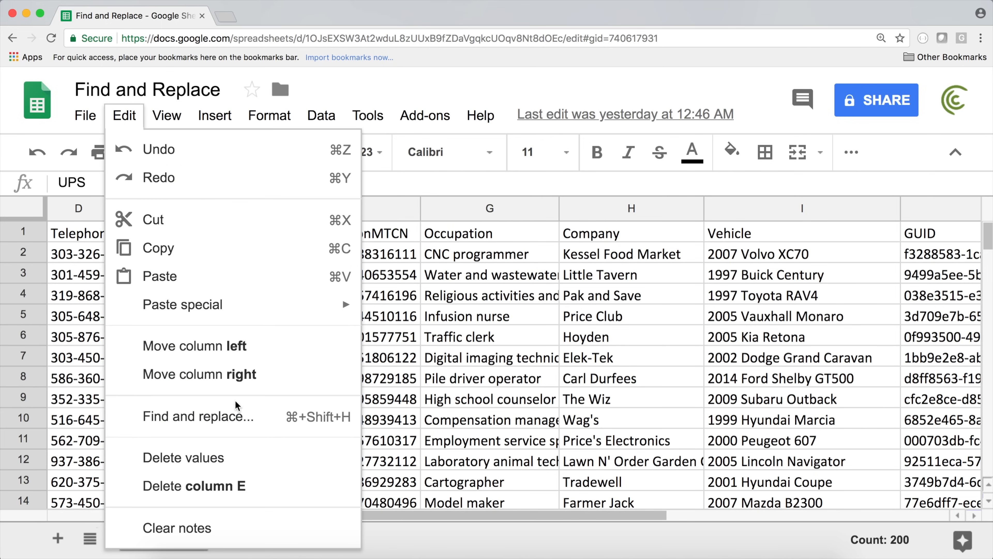
click(228, 418)
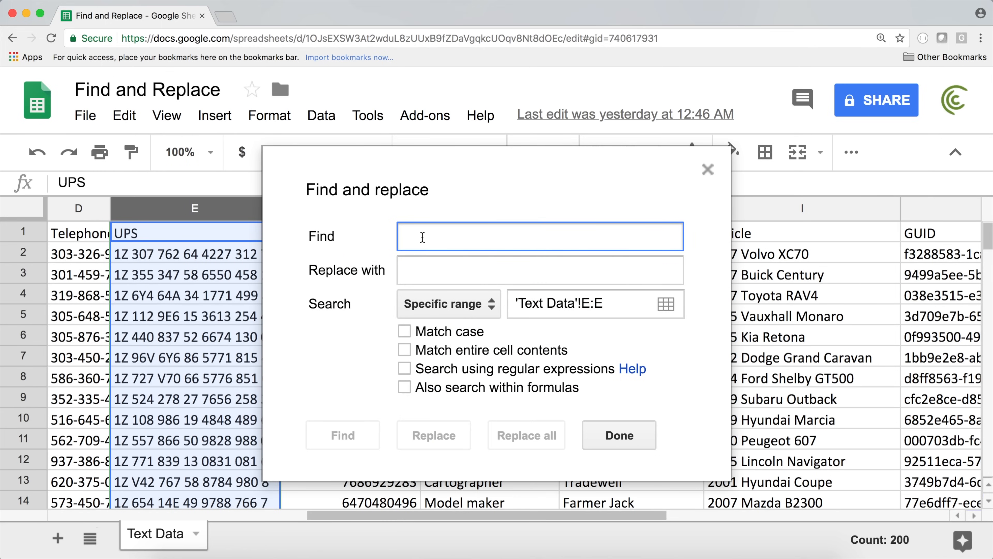
drag(422, 237, 388, 238)
click(425, 275)
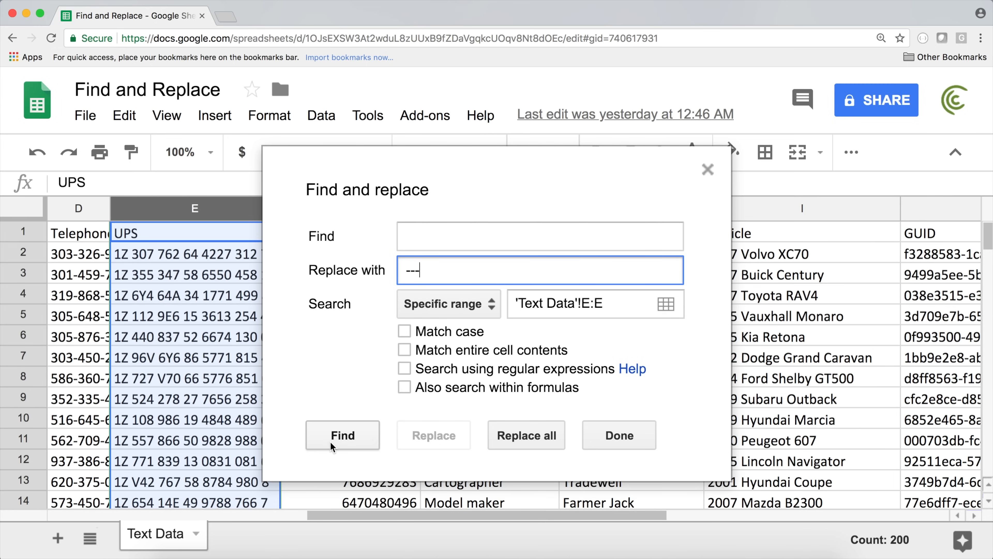
click(551, 437)
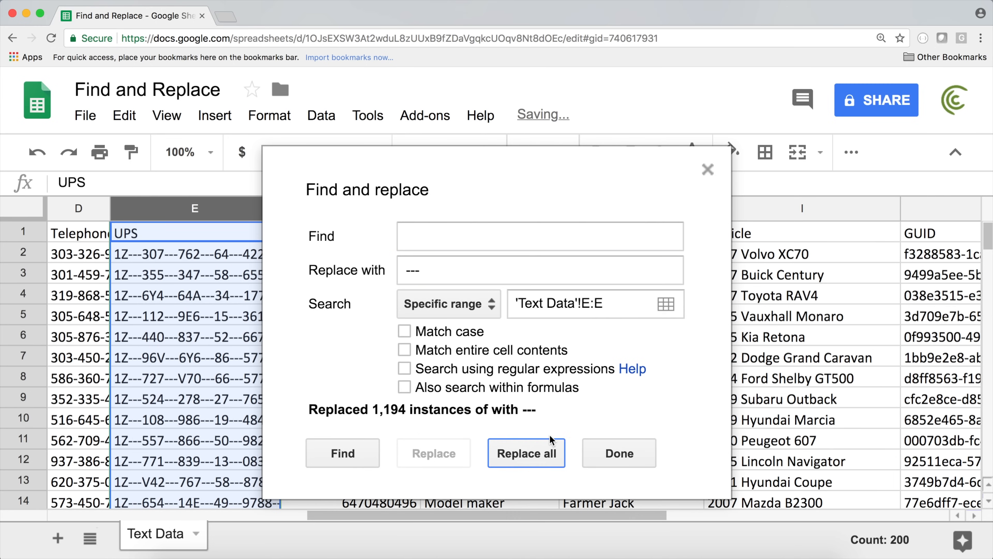
- Undo the "---" replacement in the UPS column and close Find and replace
drag(415, 147, 622, 152)
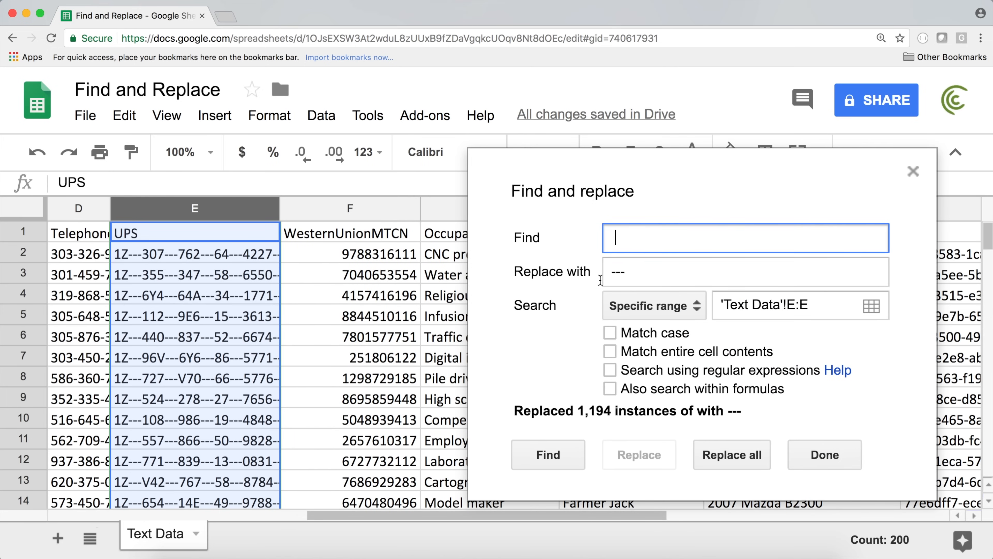
click(38, 152)
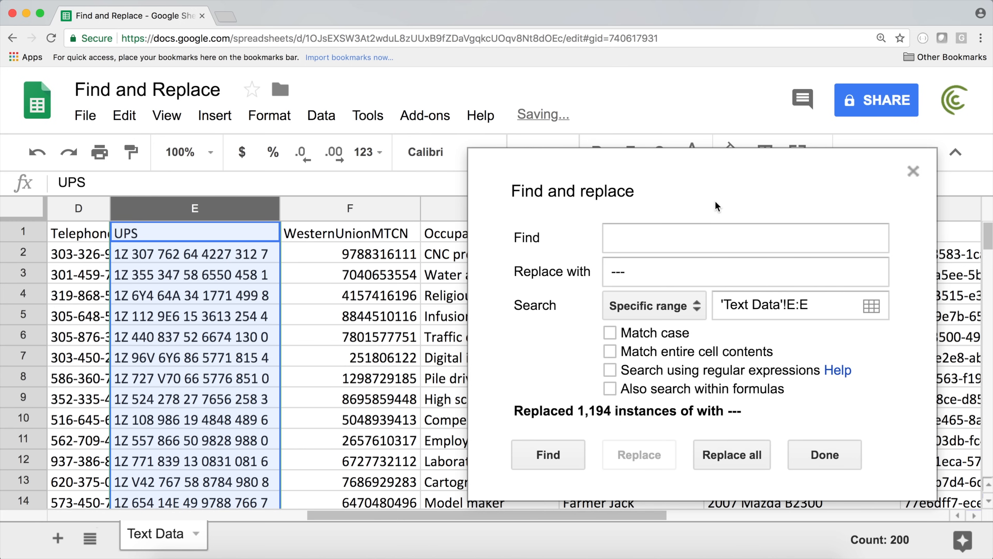
drag(673, 179, 502, 183)
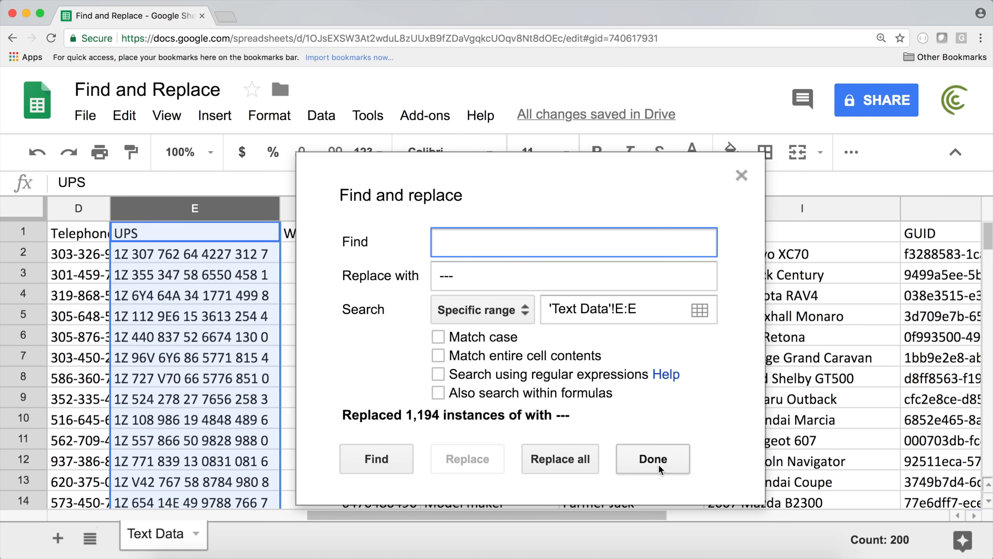
click(739, 176)
- Examine where spaces occur in the UPS, Occupation and Company columns
click(352, 315)
click(243, 207)
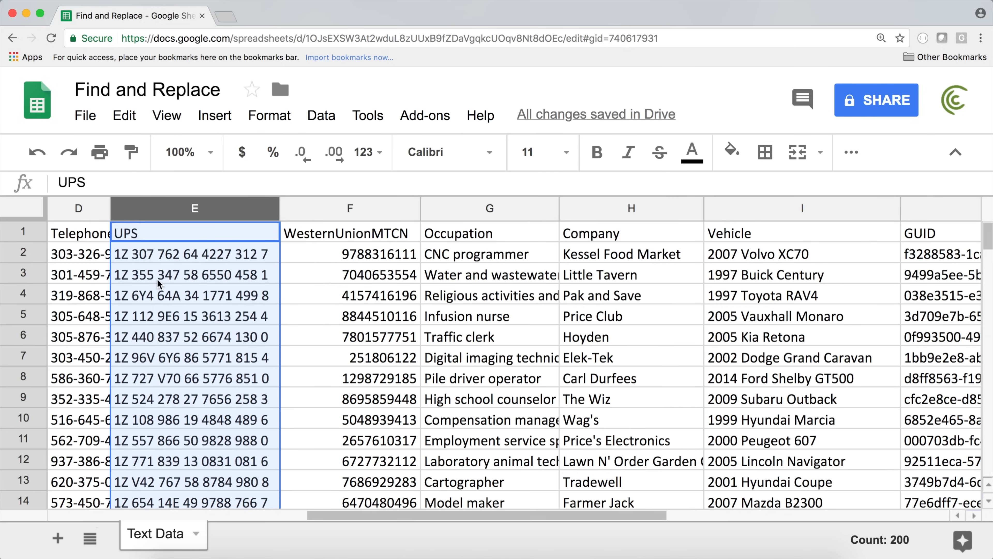
click(149, 258)
click(146, 233)
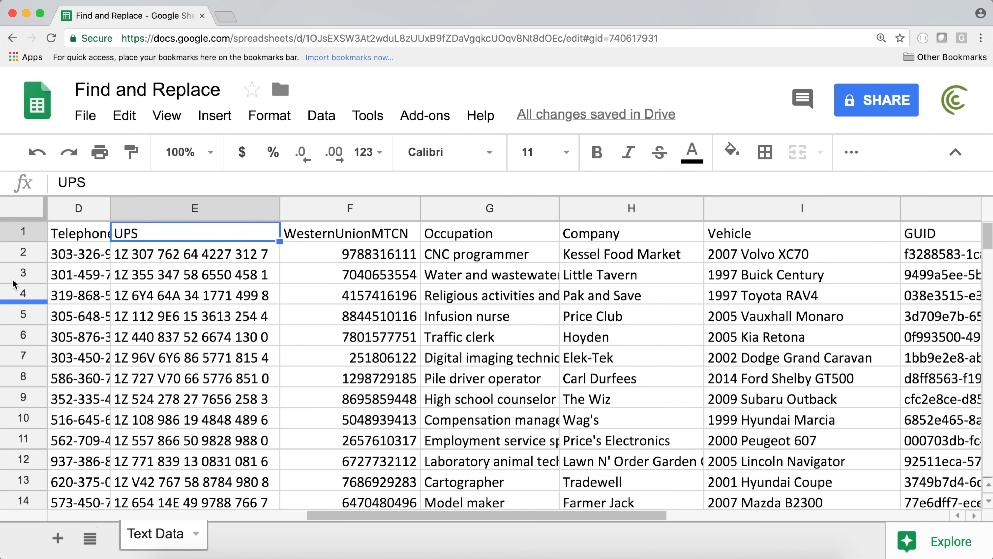
click(443, 253)
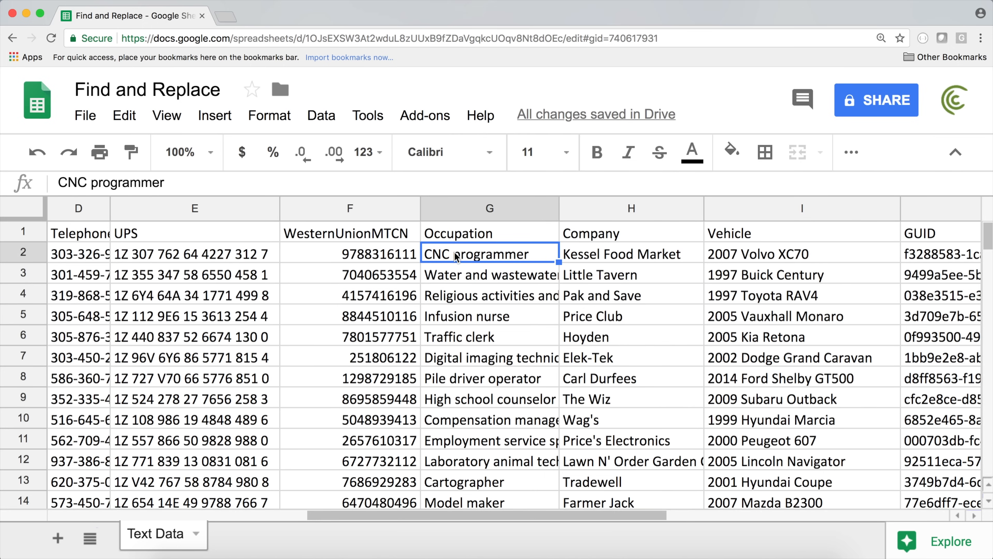
click(602, 259)
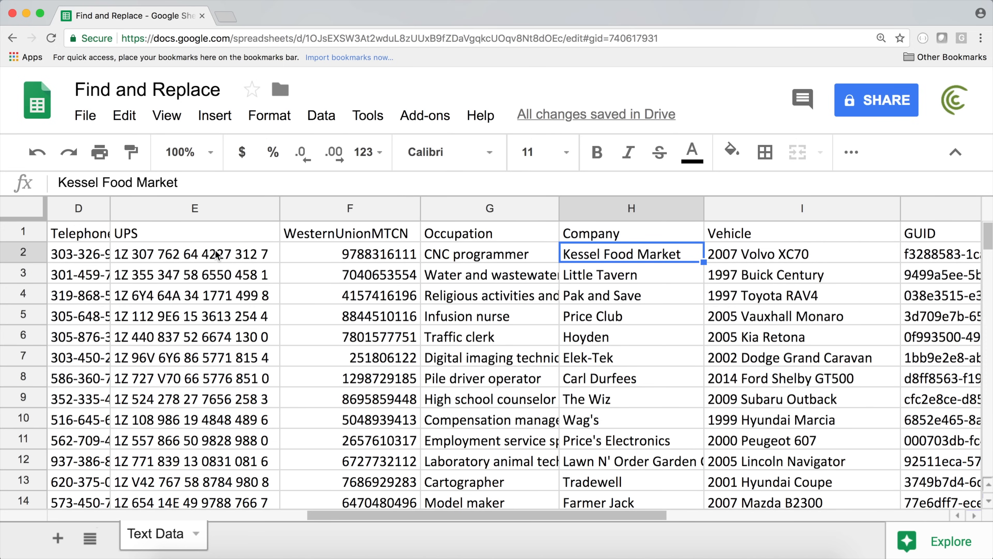
click(208, 211)
click(210, 289)
drag(196, 253, 211, 438)
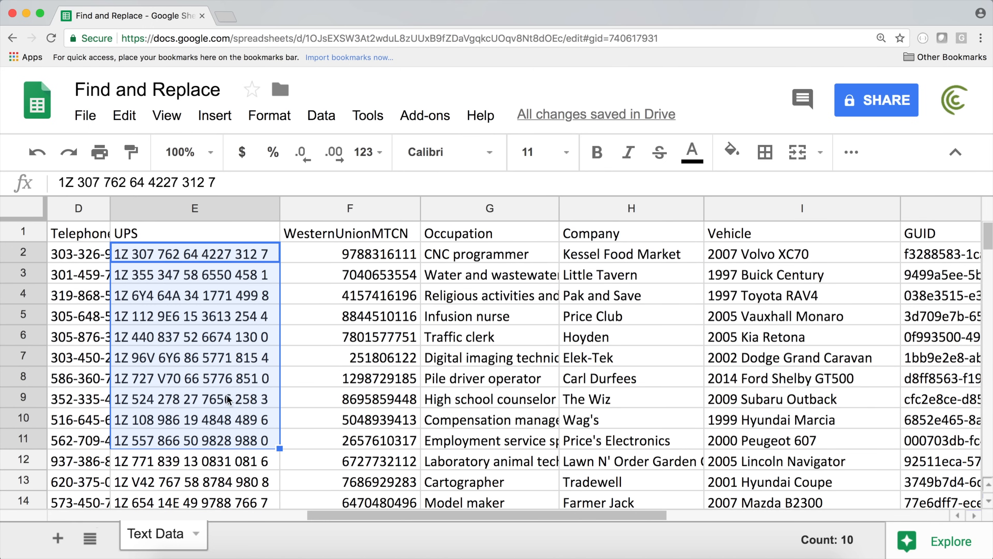
- Remove all spaces from the UPS column by replacing them with nothing, and check the cleaned values
click(237, 207)
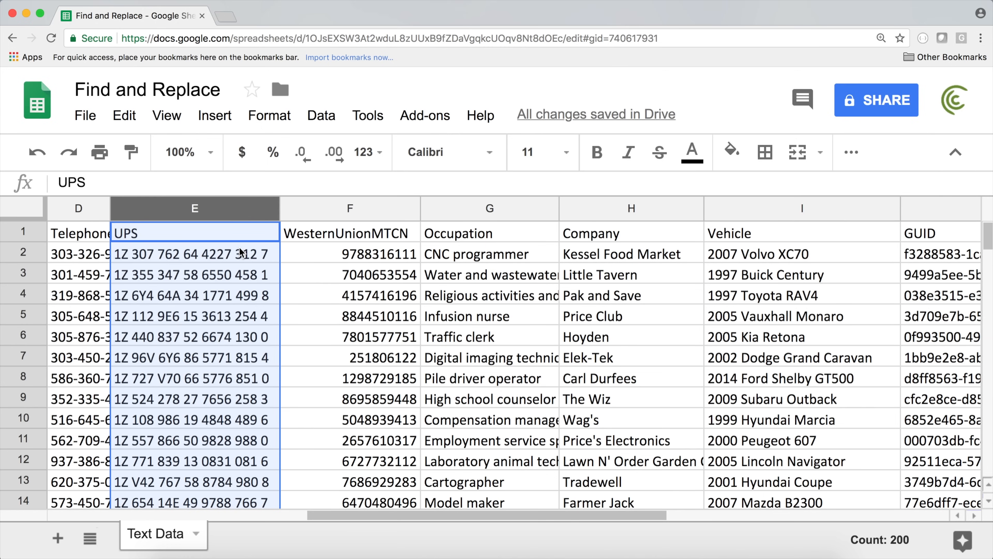
click(126, 116)
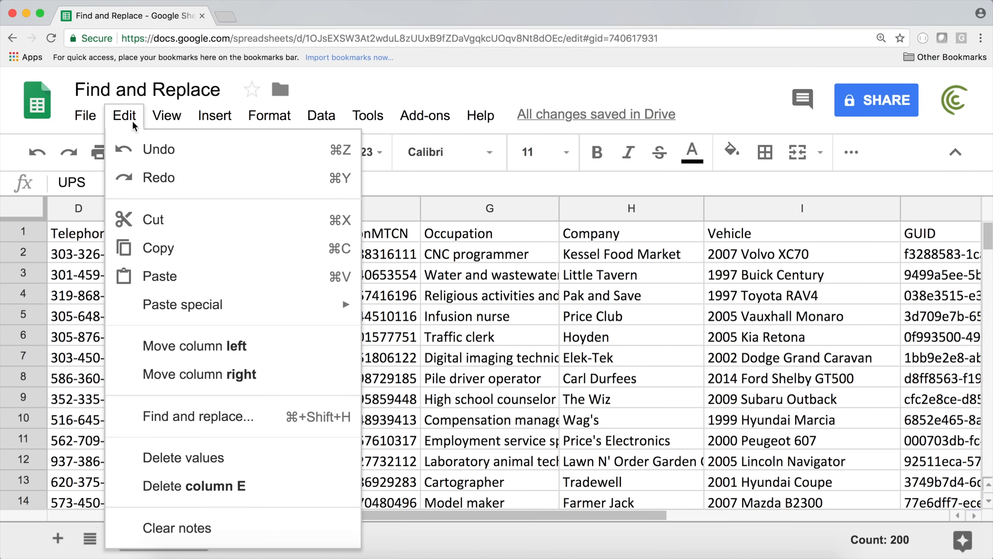
click(256, 418)
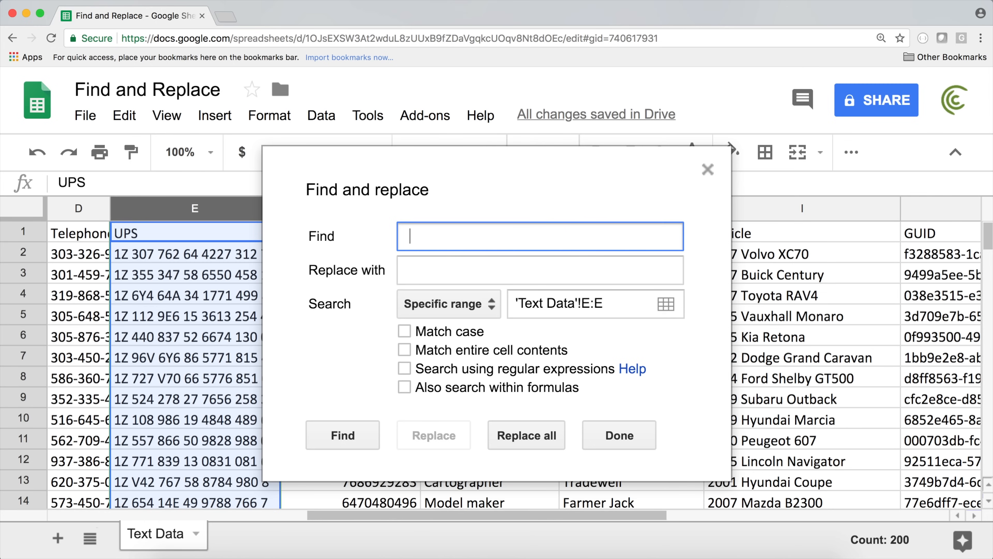
click(423, 276)
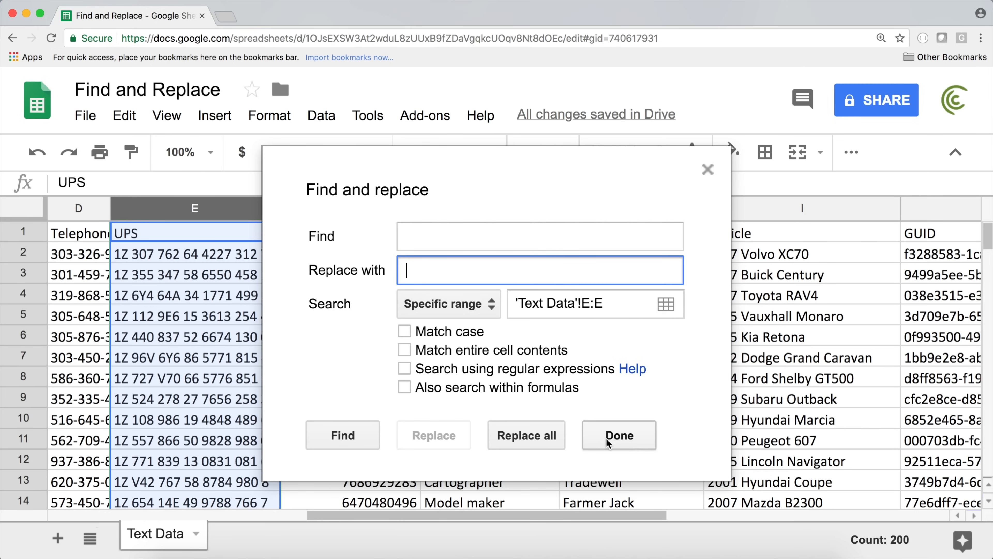
click(552, 440)
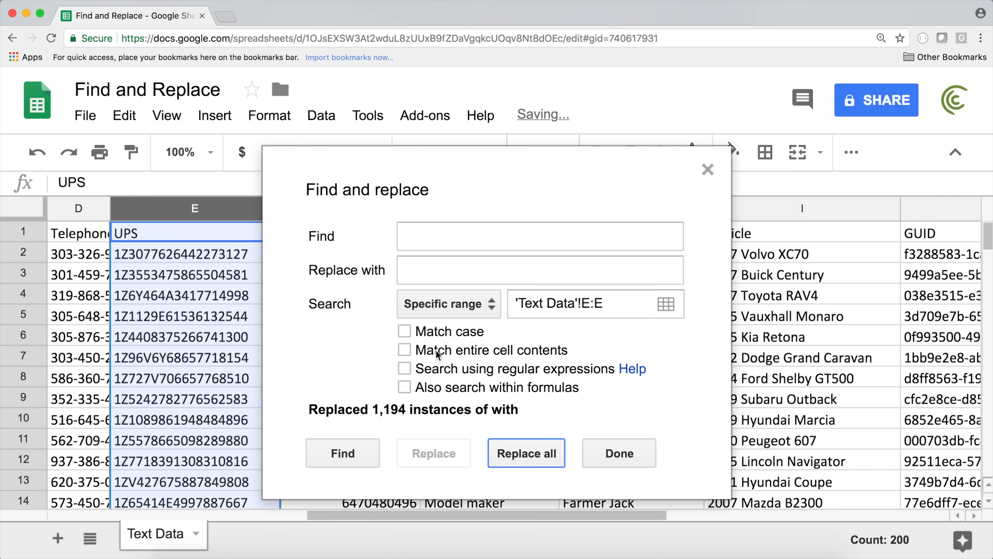
click(621, 455)
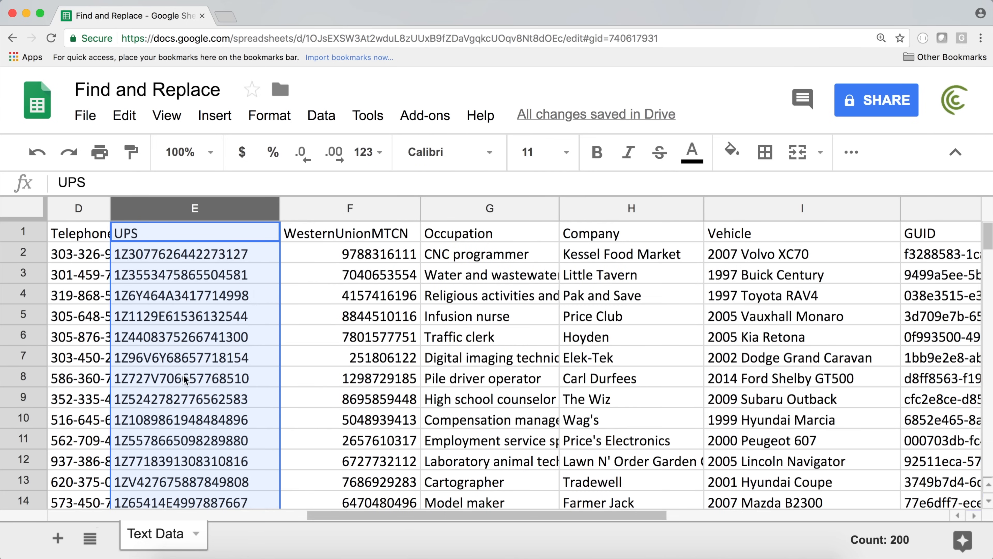
click(186, 338)
click(133, 257)
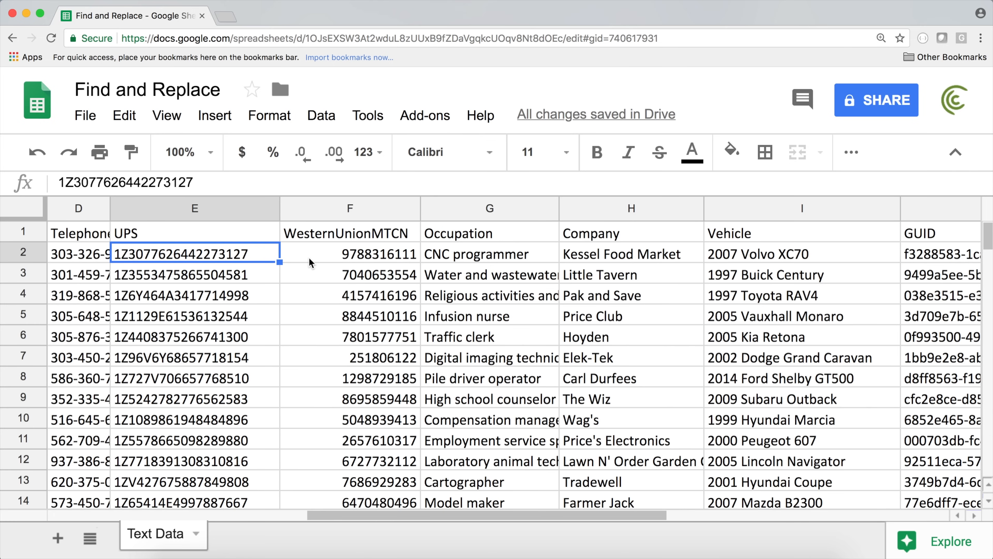
- Open Find and replace with the search range limited to the BrowserUserAgent column
drag(390, 516, 381, 516)
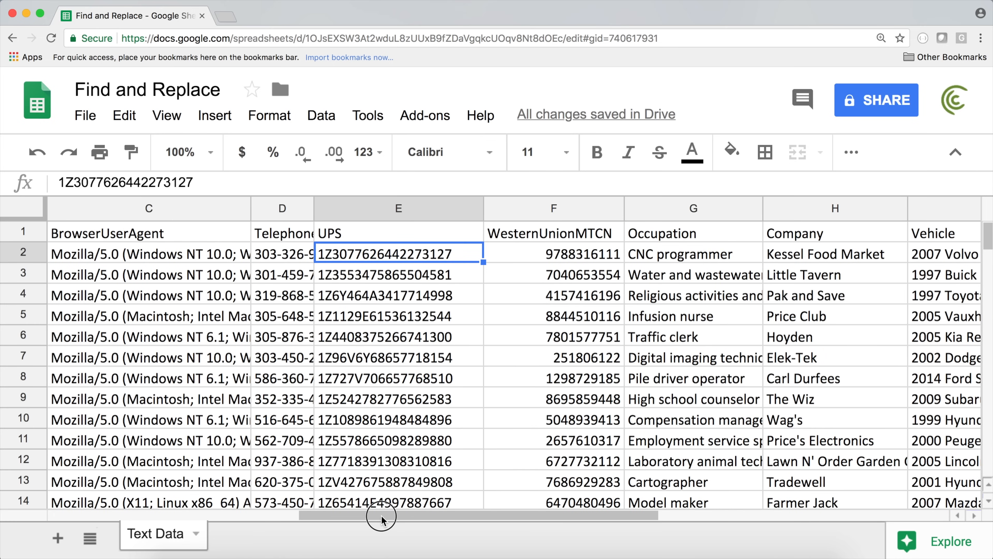
drag(381, 516, 300, 518)
click(389, 257)
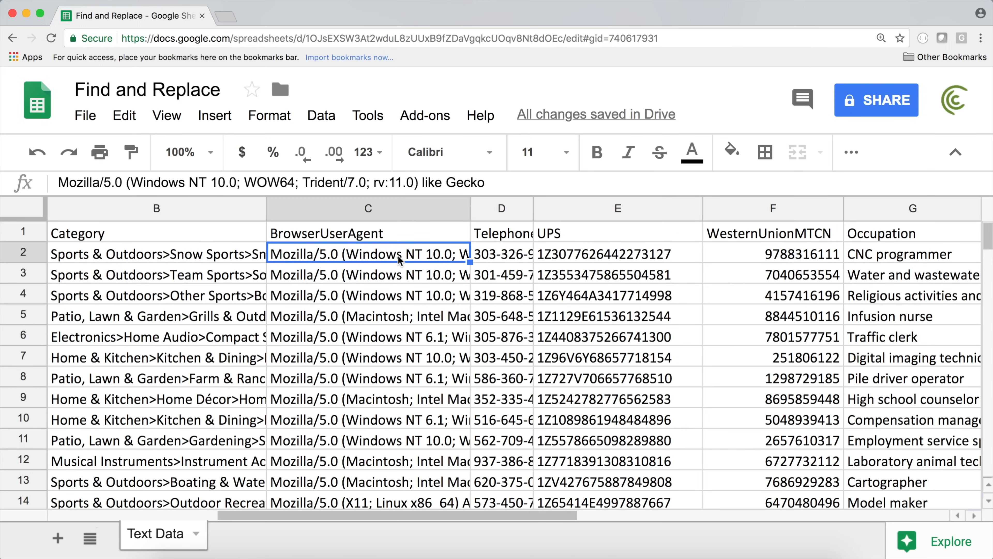
click(390, 213)
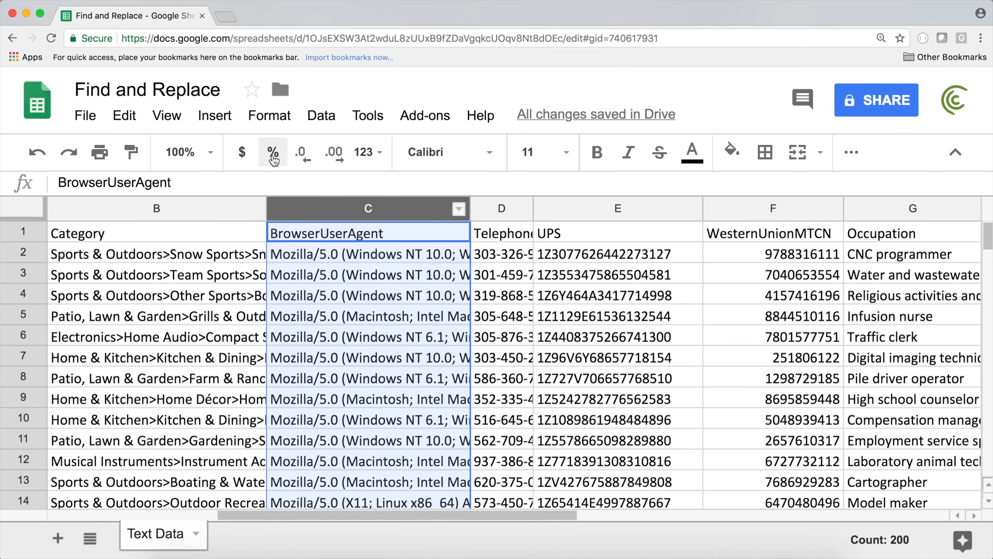
click(124, 114)
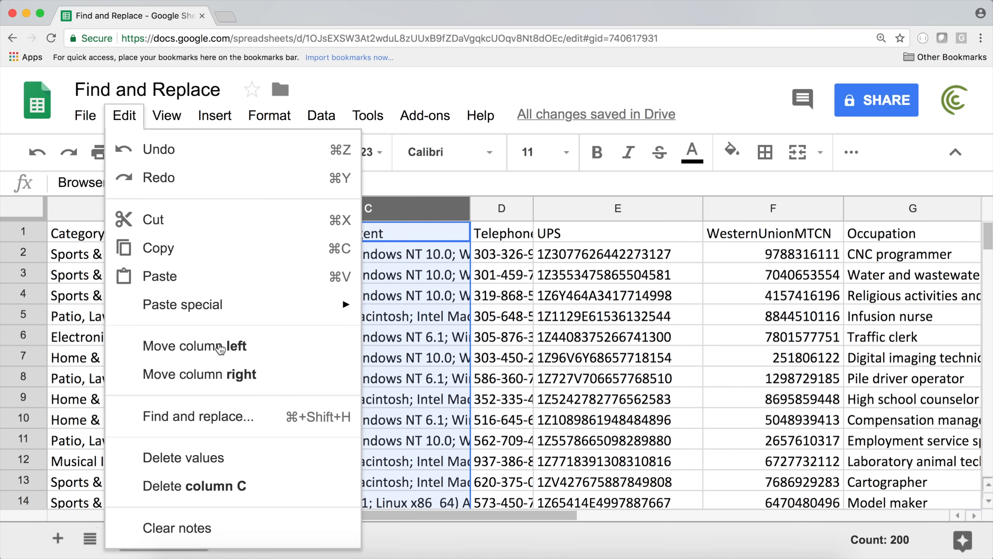
click(230, 422)
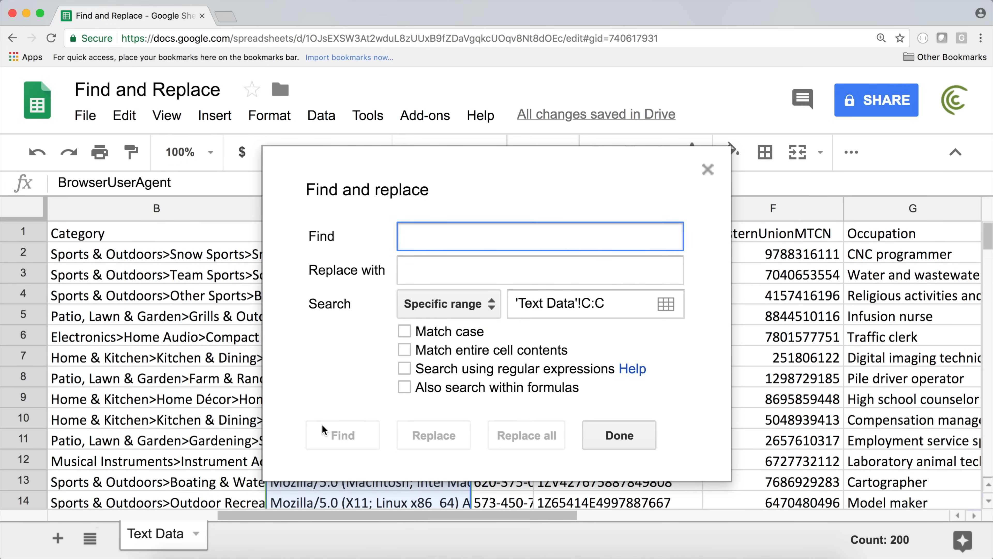
- Replace all occurrences of "Windows" with "Win 95" in the BrowserUserAgent column and undo the replacement
text(Windows)
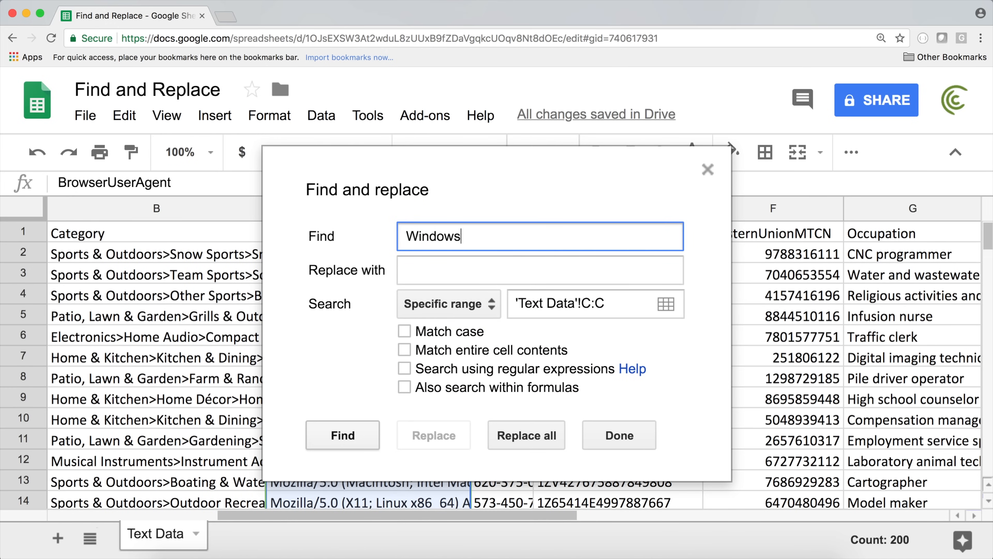
drag(409, 160, 627, 98)
click(683, 209)
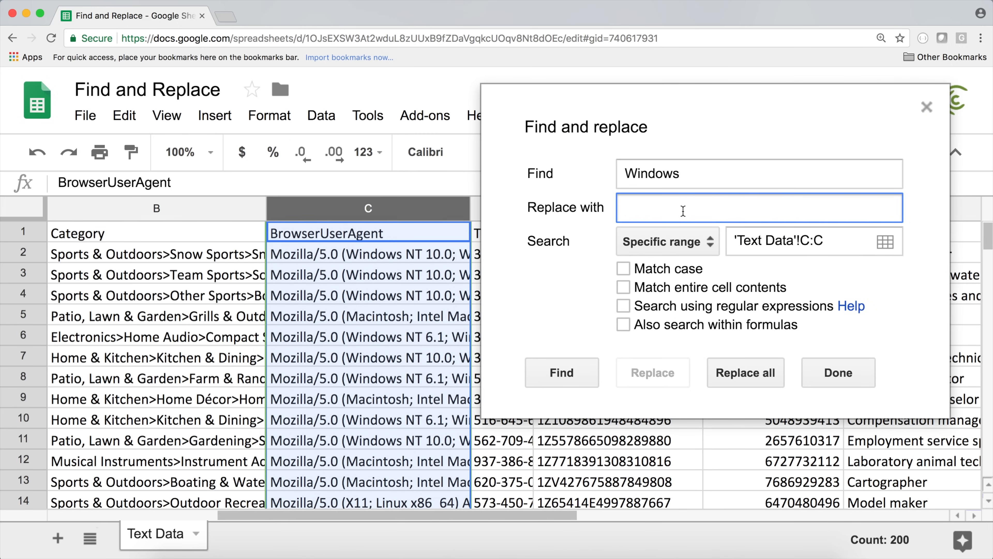
text(Win 95)
click(742, 373)
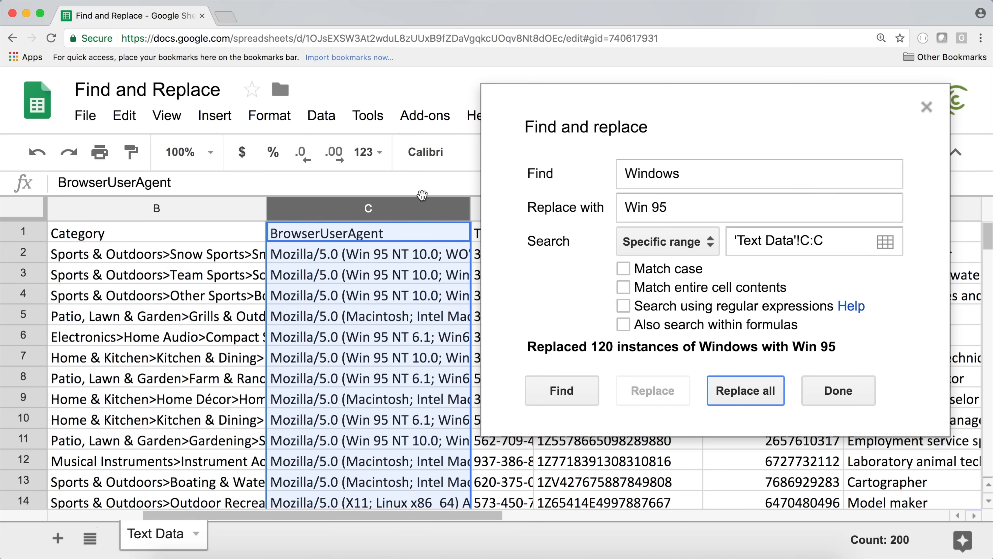
click(38, 154)
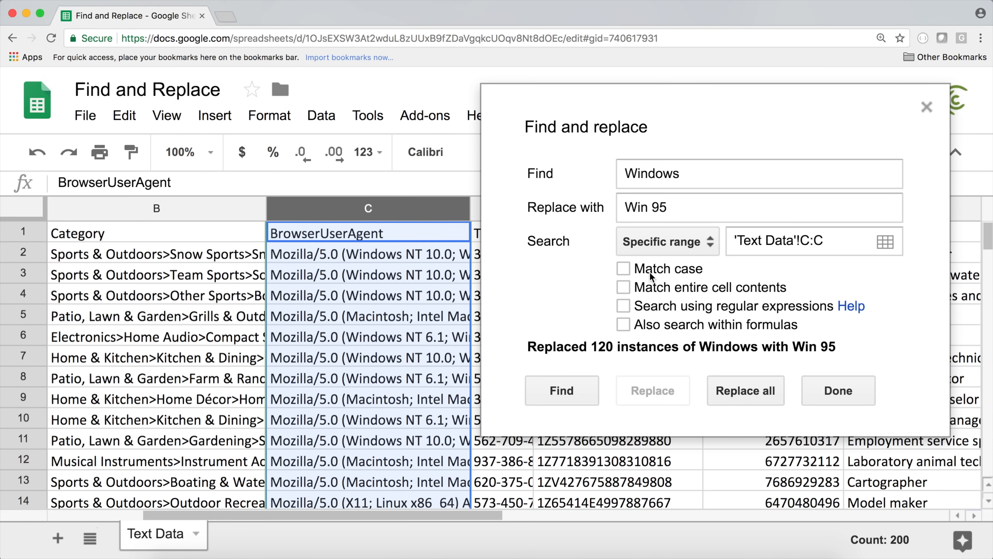
- Try replacing lowercase "windows" with "Win 95" throughout the BrowserUserAgent column without case matching, and undo the replacement
click(632, 176)
key(BackSpace)
text(w)
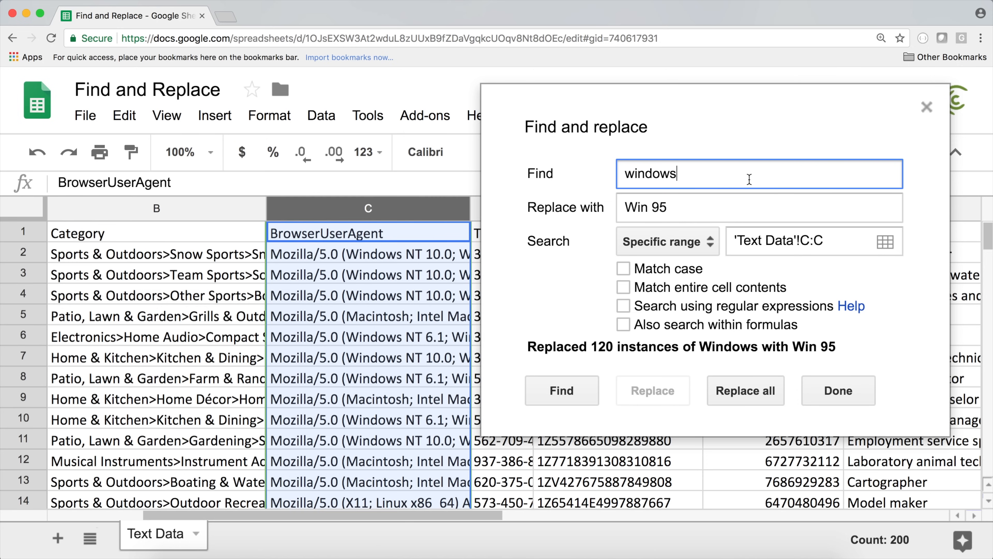
click(752, 398)
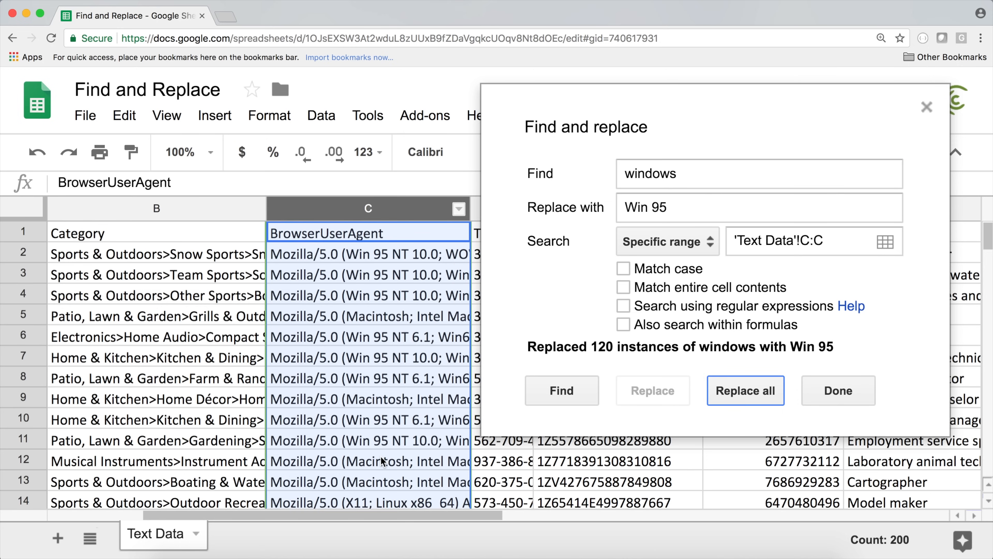
click(37, 152)
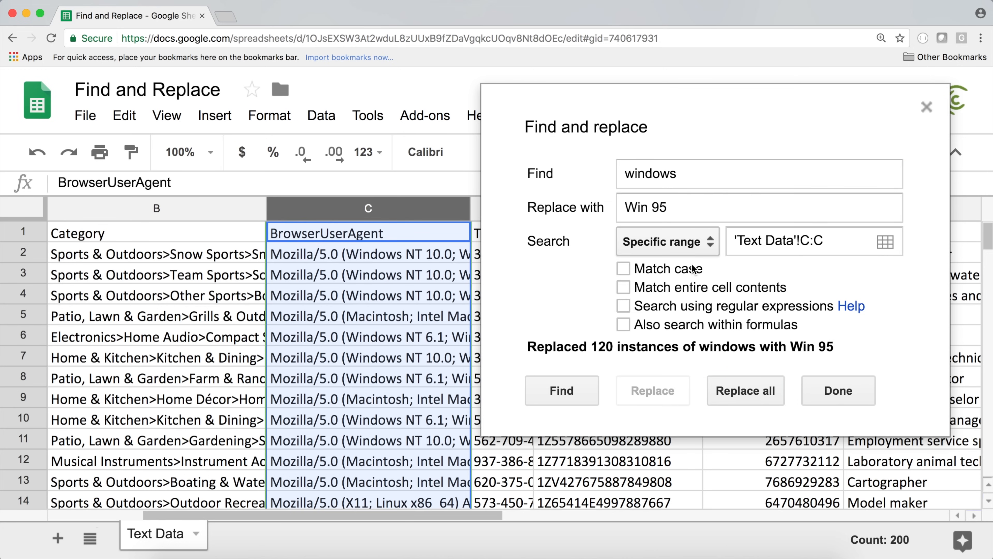
- Try replacing all lowercase "windows" with "Win 95" in the BrowserUserAgent column with case matching enabled
click(625, 270)
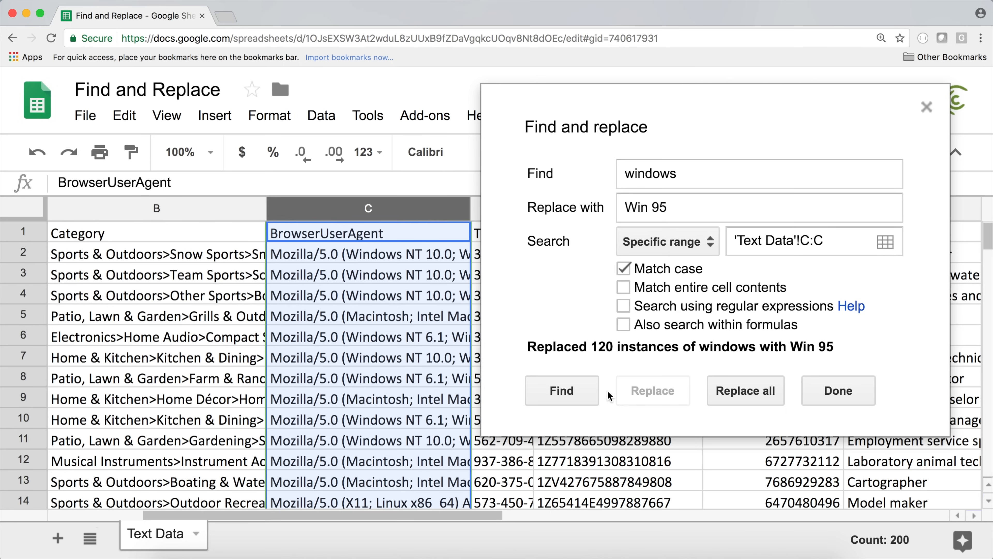
click(745, 391)
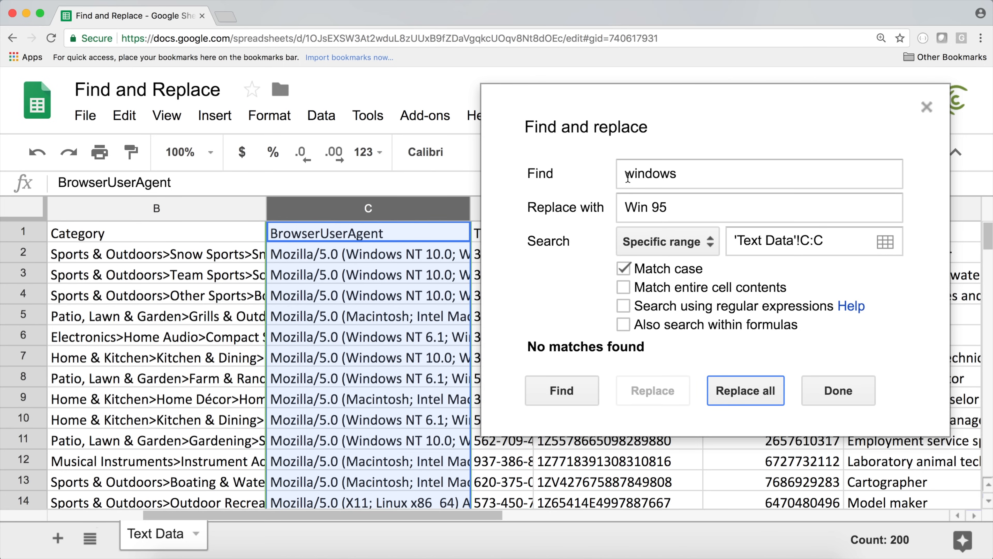
drag(628, 177, 756, 174)
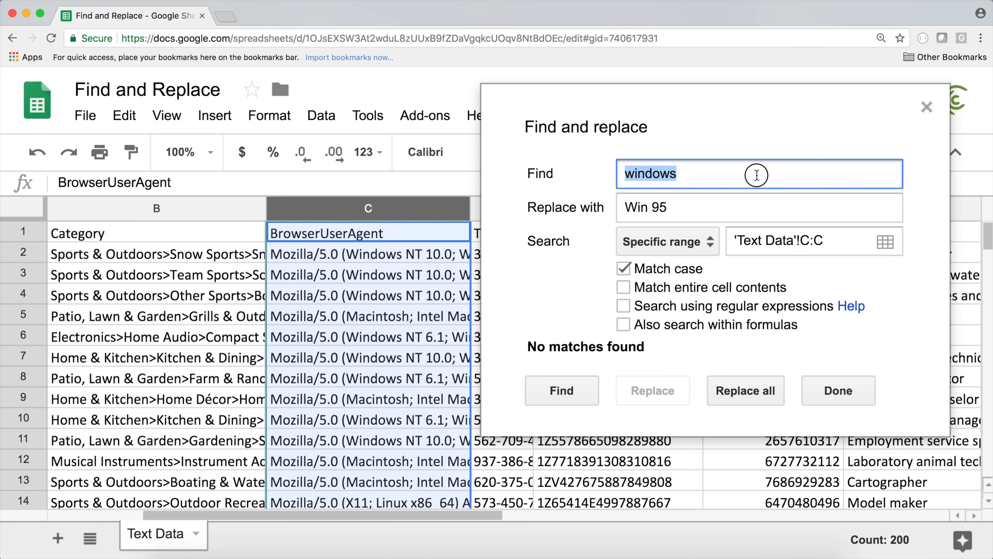
double_click(654, 175)
- Enable whole-cell matching instead of case matching for the "windows" search, and close Find and replace without replacing anything
click(629, 271)
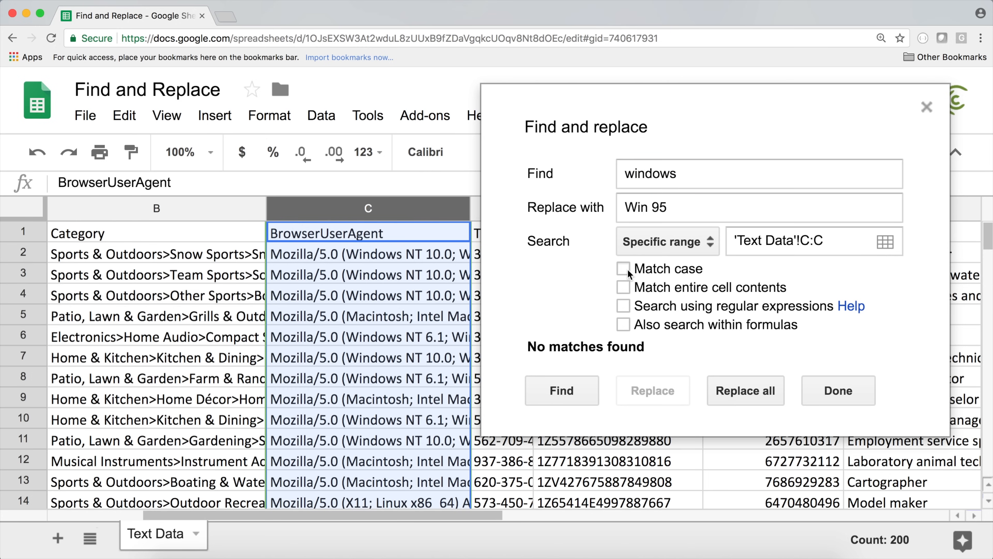
click(626, 289)
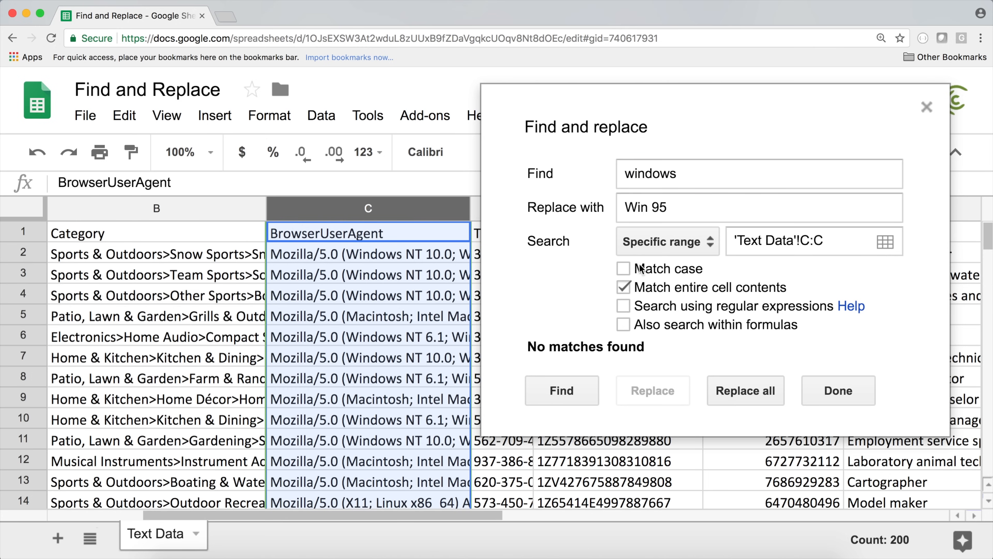
double_click(694, 174)
drag(694, 174, 649, 177)
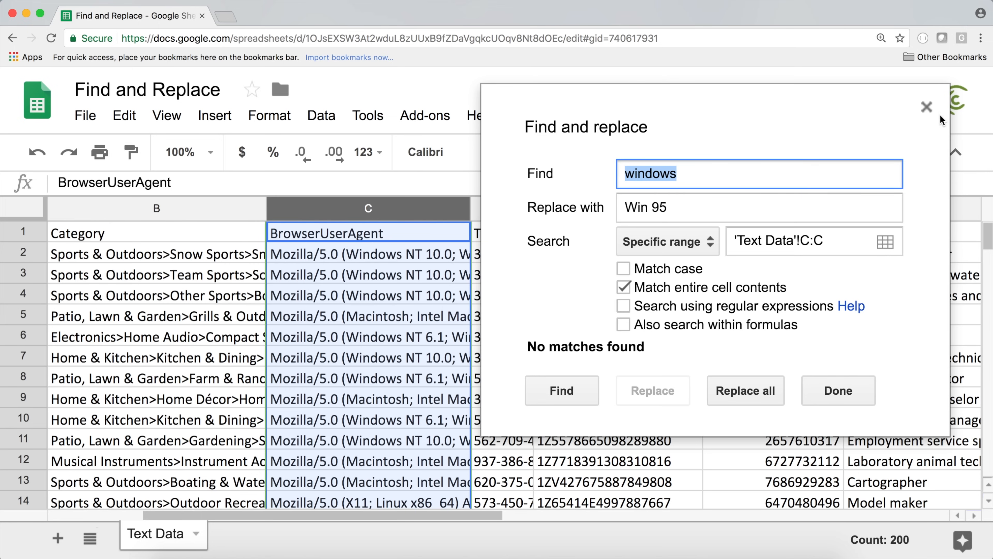
click(927, 107)
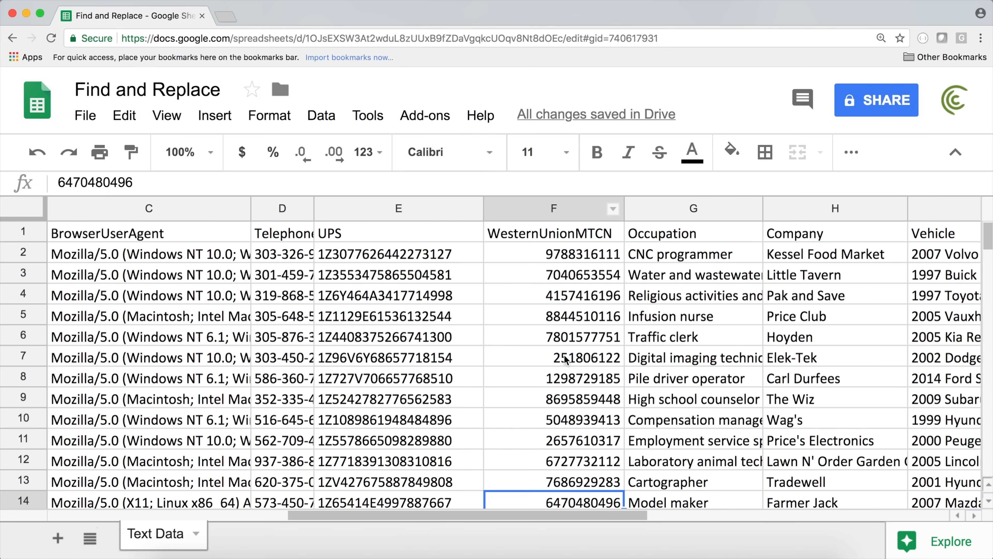
- Copy the number from the row 7 cell of the WesternUnionMTCN column, leaving the cell unedited
click(559, 358)
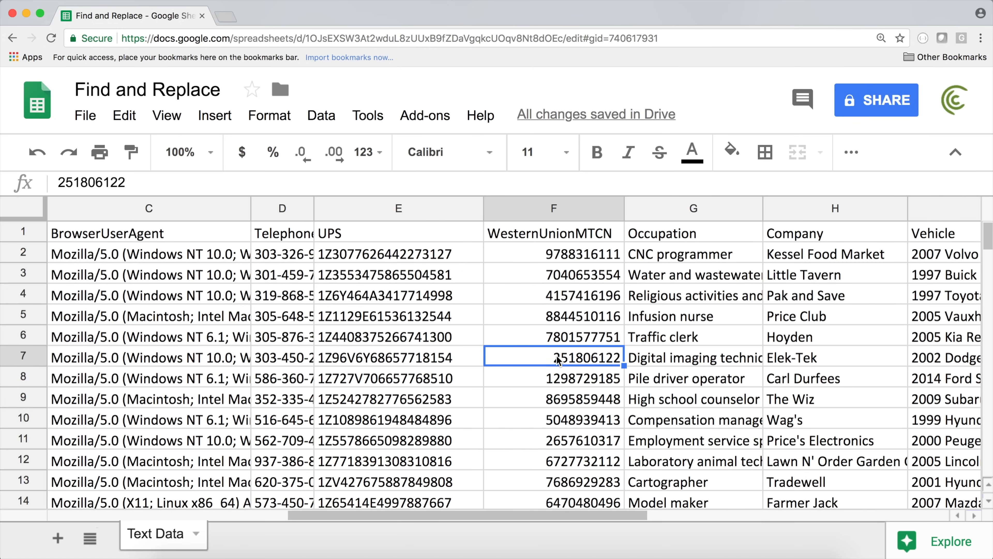
double_click(549, 356)
drag(549, 355, 636, 355)
key(super+c)
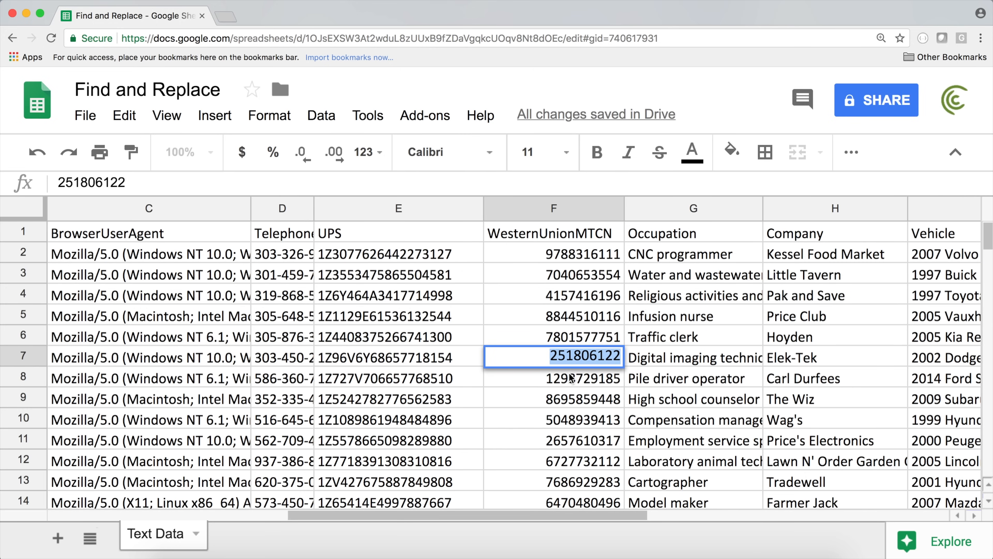
key(Escape)
- Replace everything after the first digit in the row 9 WesternUnionMTCN cell with the copied number, and compare it with row 7
double_click(552, 397)
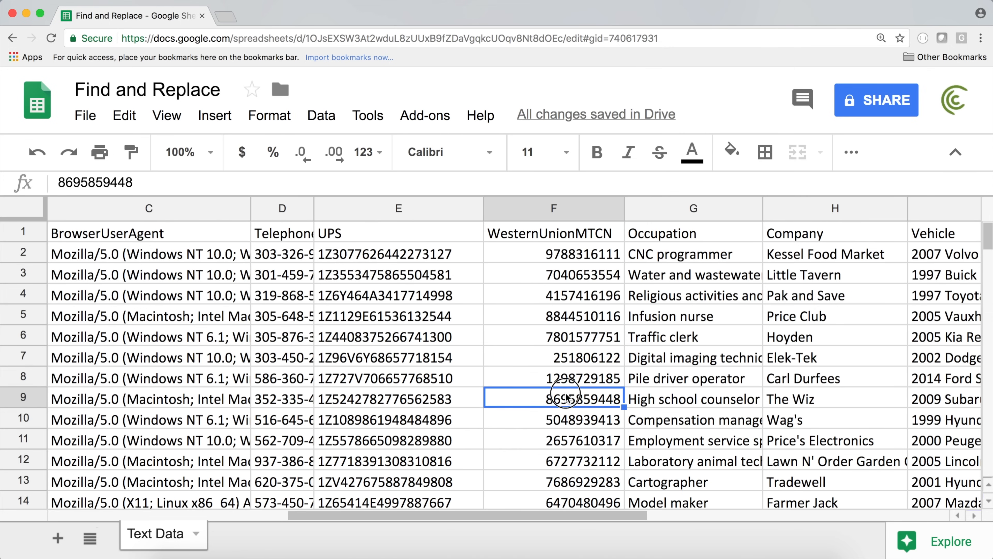
drag(551, 397, 711, 400)
key(super+v)
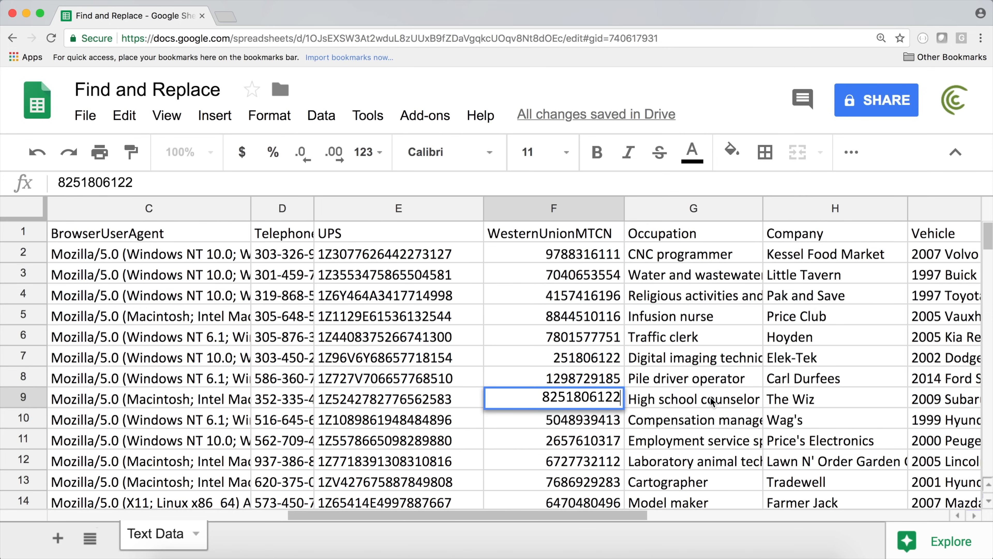
key(Return)
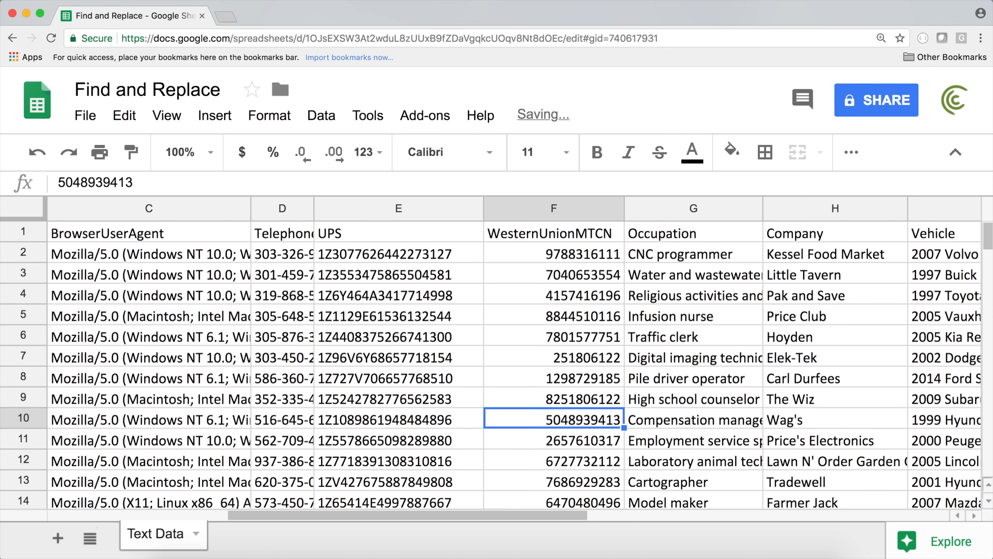
click(576, 358)
click(561, 400)
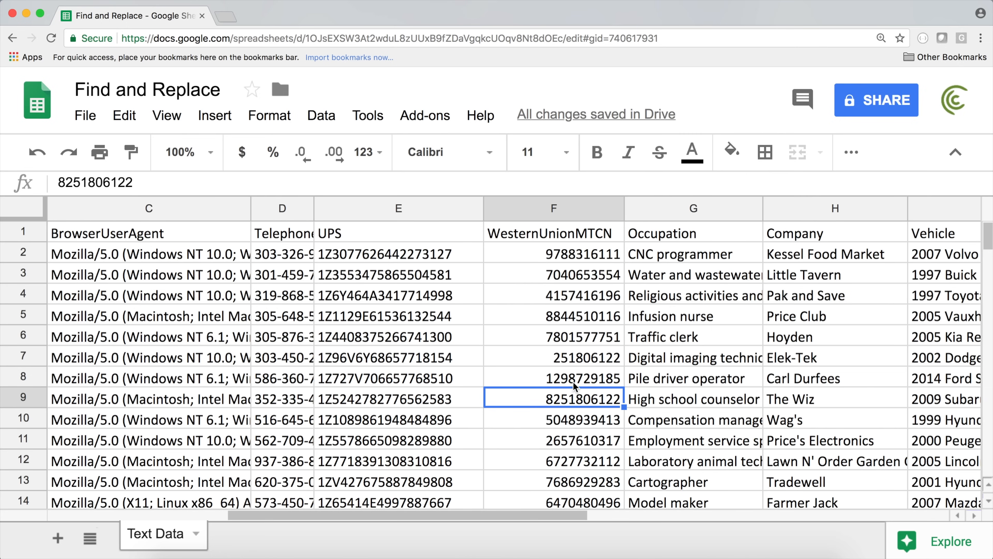
click(580, 359)
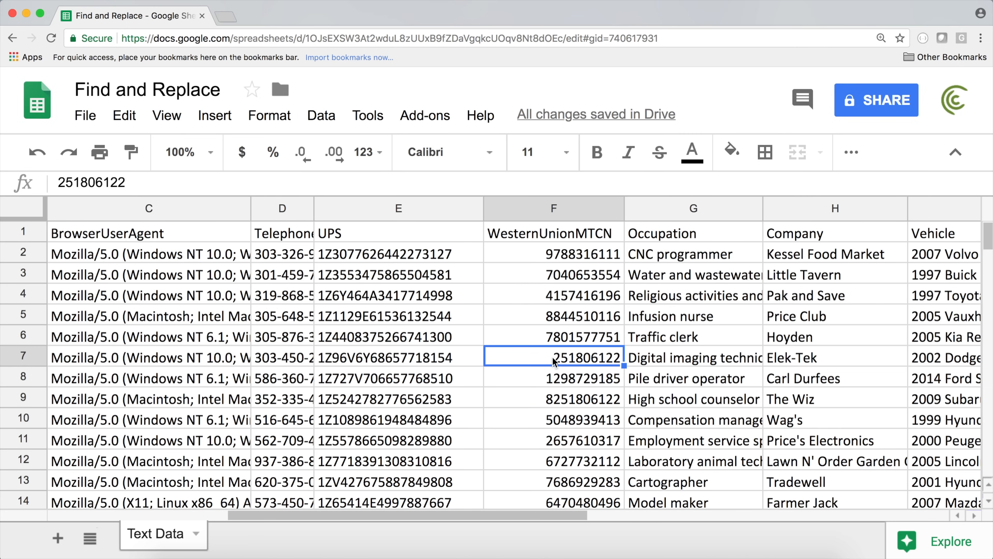
click(566, 399)
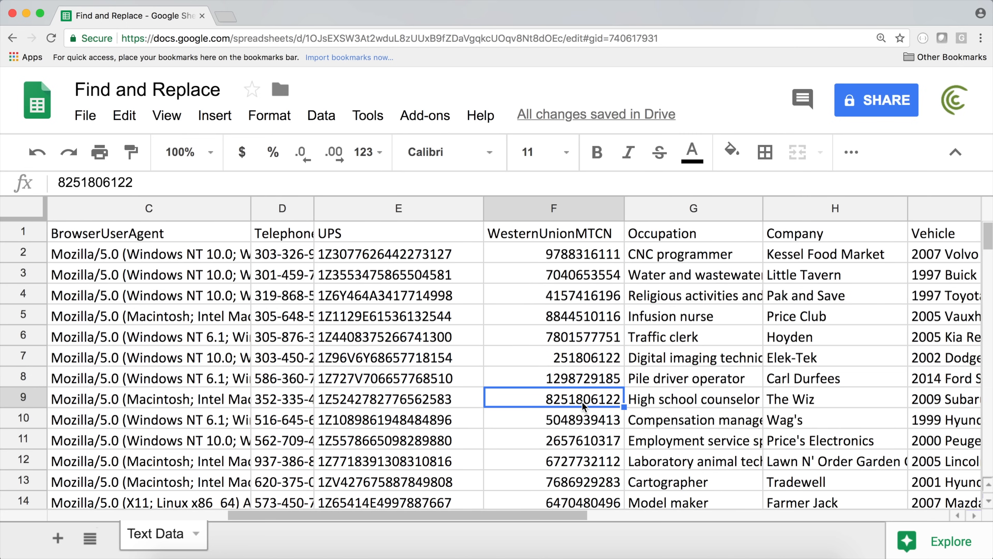
- Open Find and replace for the WesternUnionMTCN column, using the copied row 7 number as the search text
click(573, 211)
click(124, 115)
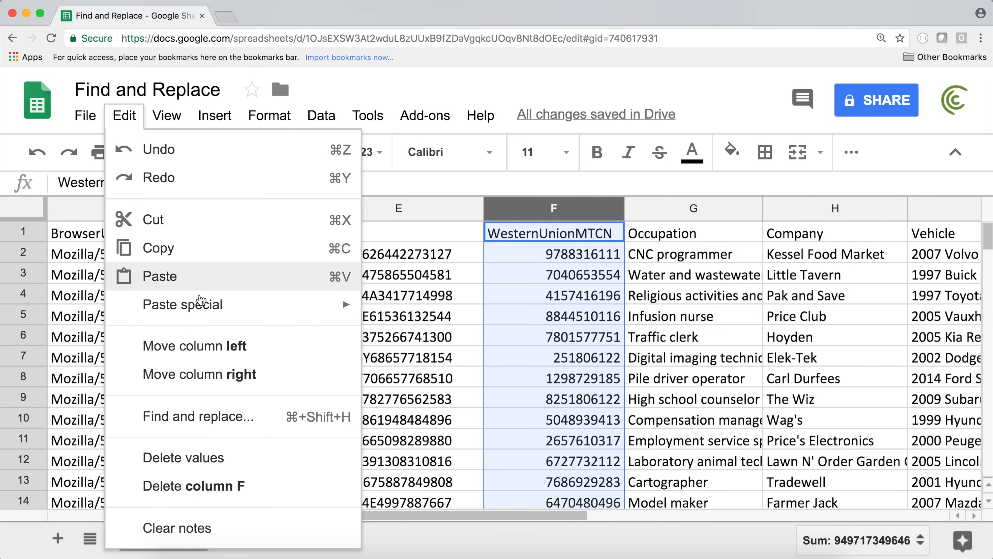
click(198, 416)
key(super+v)
drag(411, 164, 150, 166)
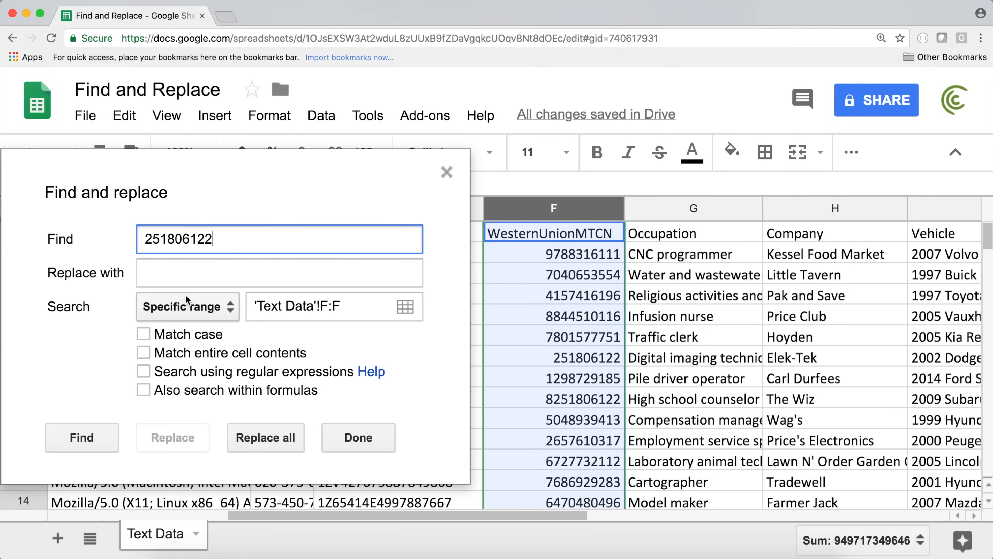
- Replace all occurrences of the copied number with "aaaa" in the WesternUnionMTCN column, and undo the replacement
click(190, 278)
text(aaaa)
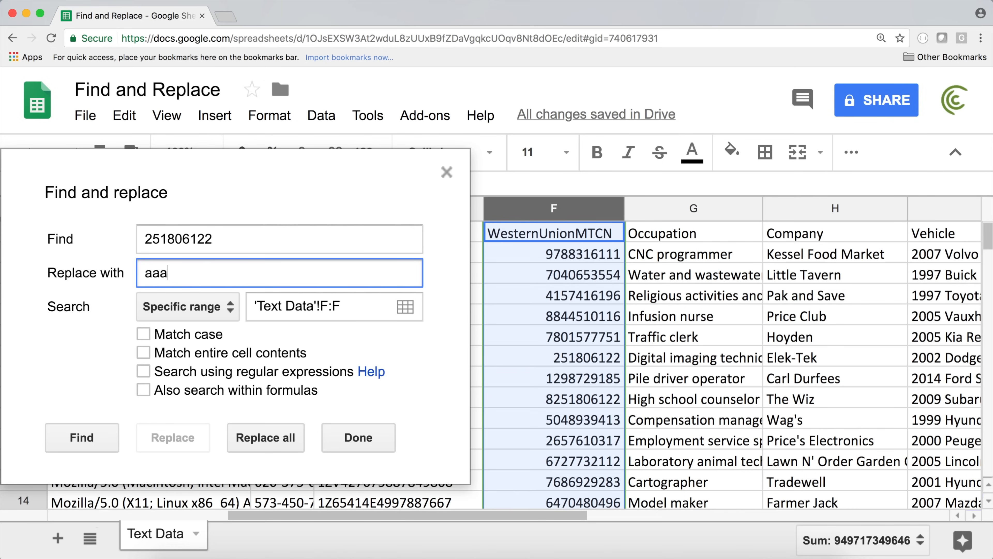
click(281, 441)
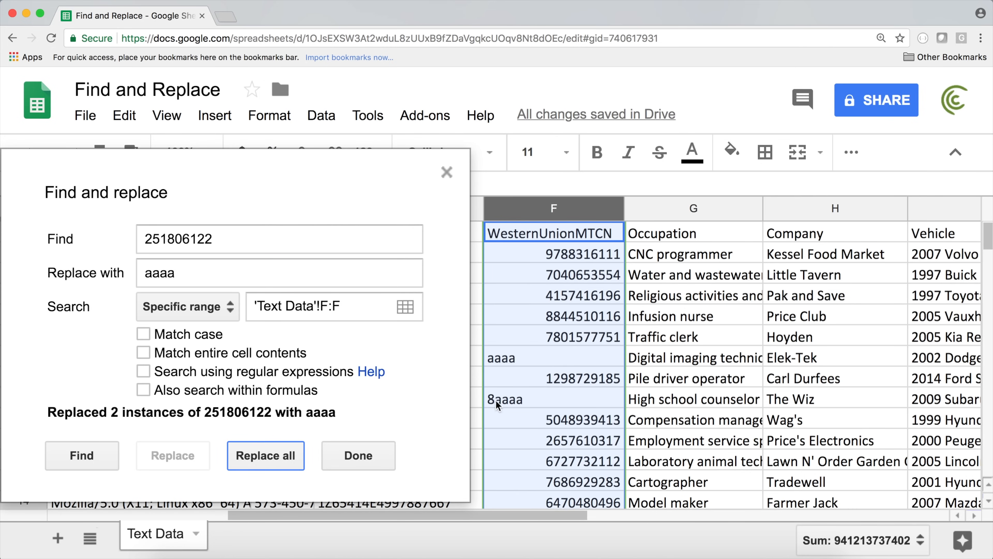
key(super+shift+h)
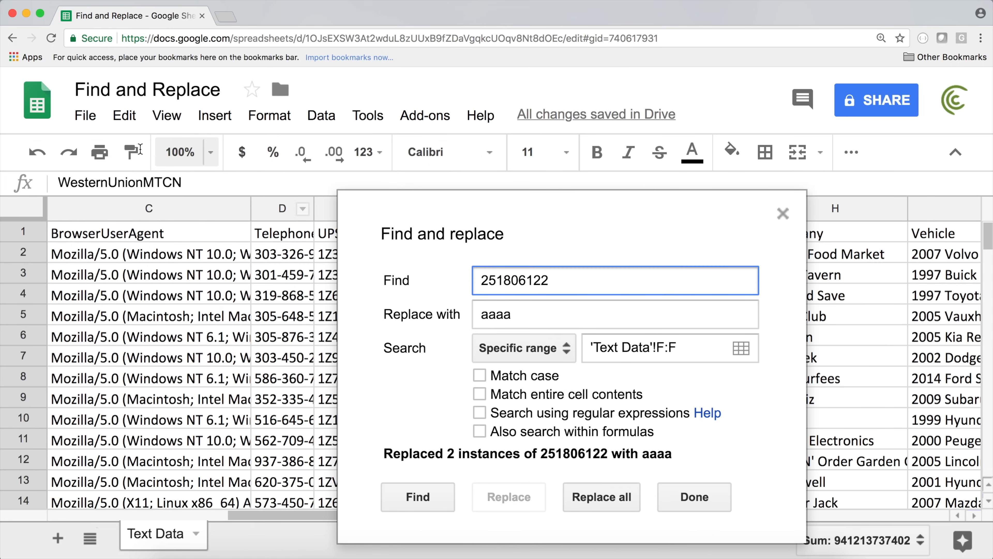
click(37, 152)
- Replace the copied number with "aaaa" only where it matches the entire cell contents, and undo the replacement
drag(599, 227, 208, 131)
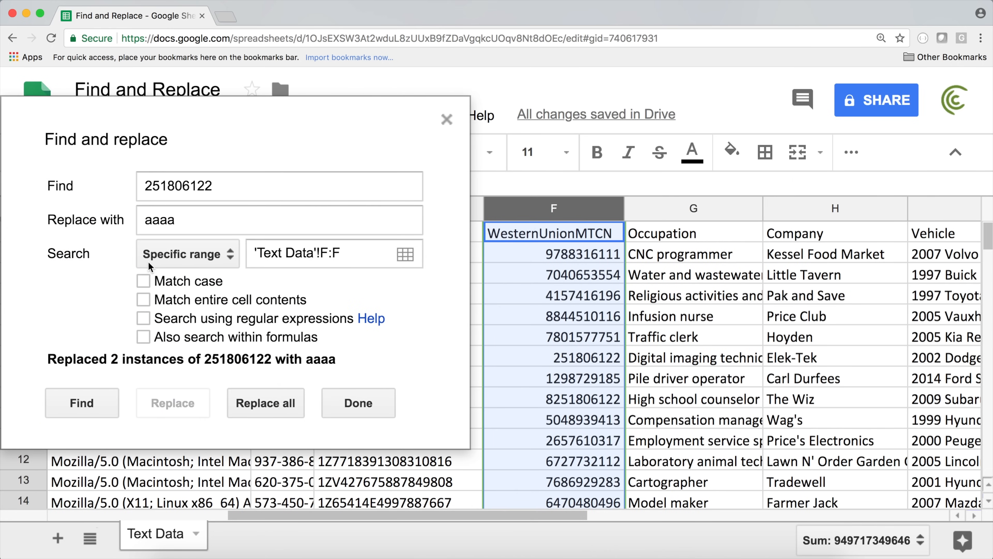
click(192, 300)
click(262, 404)
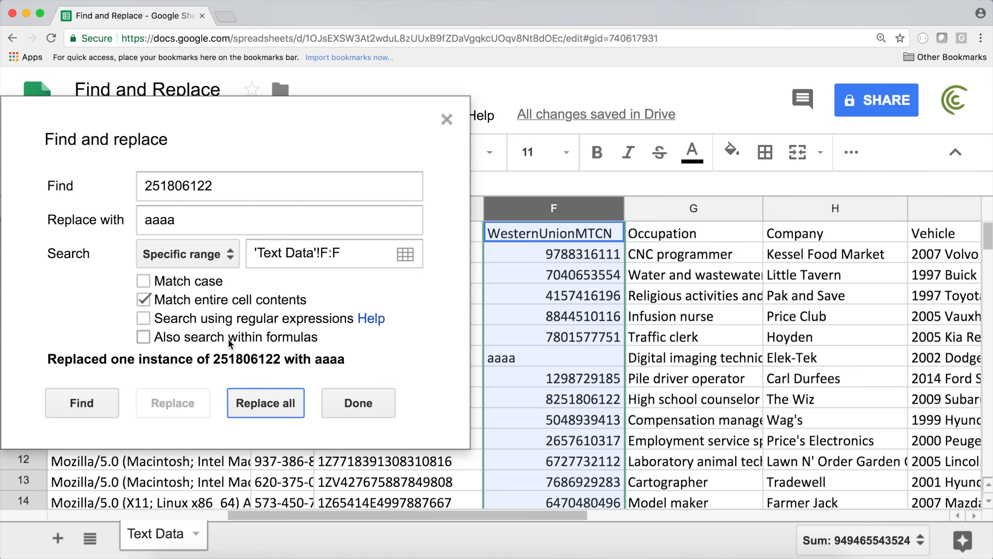
drag(176, 118, 454, 188)
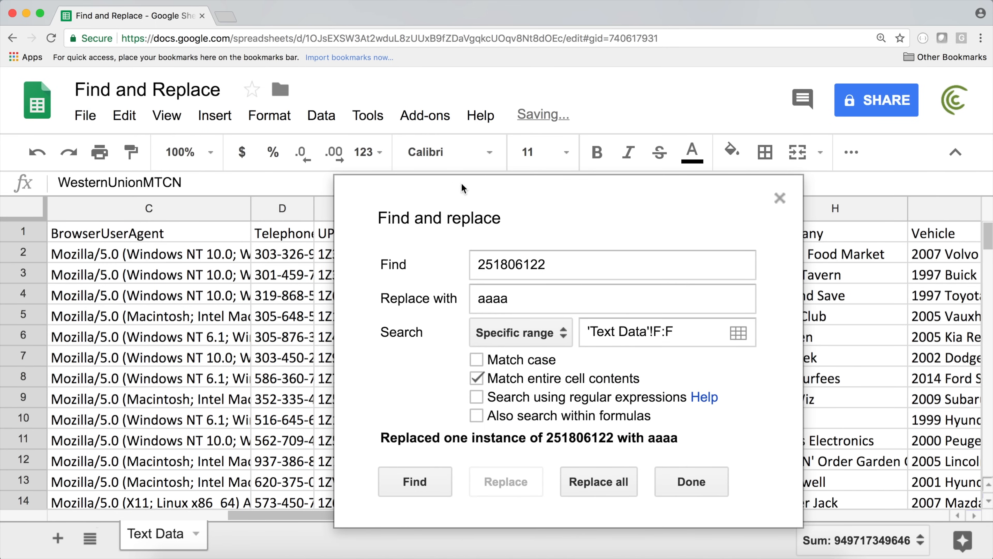
drag(543, 204, 311, 156)
- Turn off whole-cell matching, enable case matching and regular expression search, and close Find and replace without replacing anything
click(328, 338)
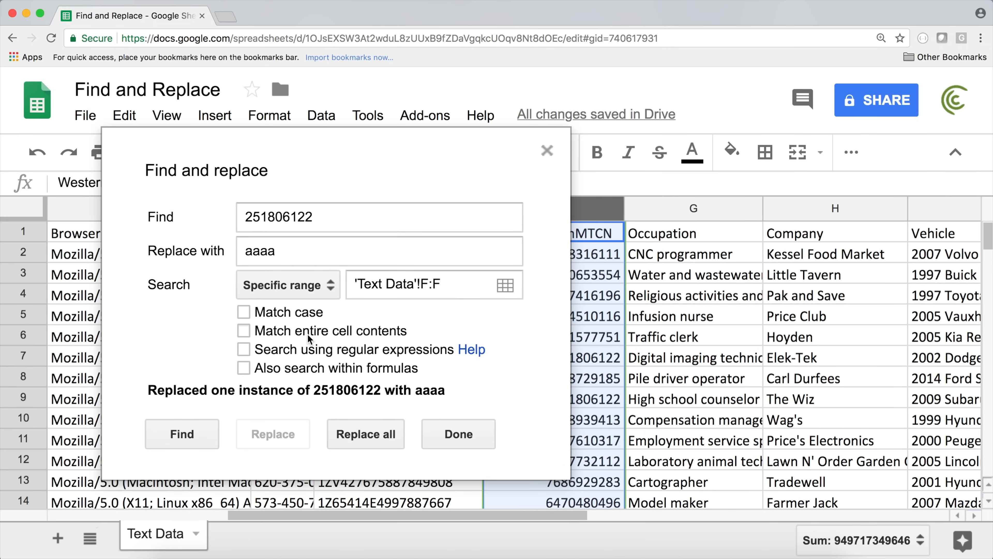
drag(402, 147, 321, 129)
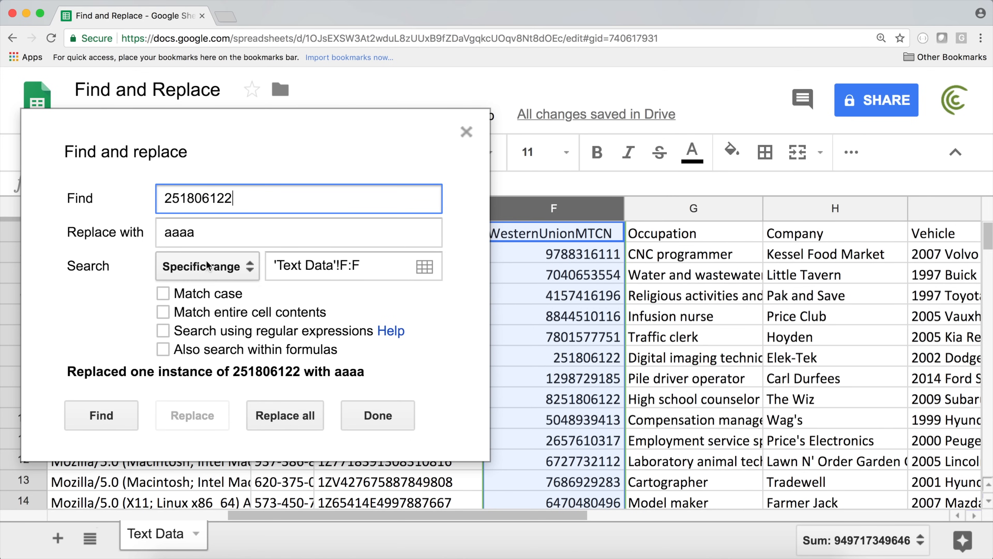
click(187, 336)
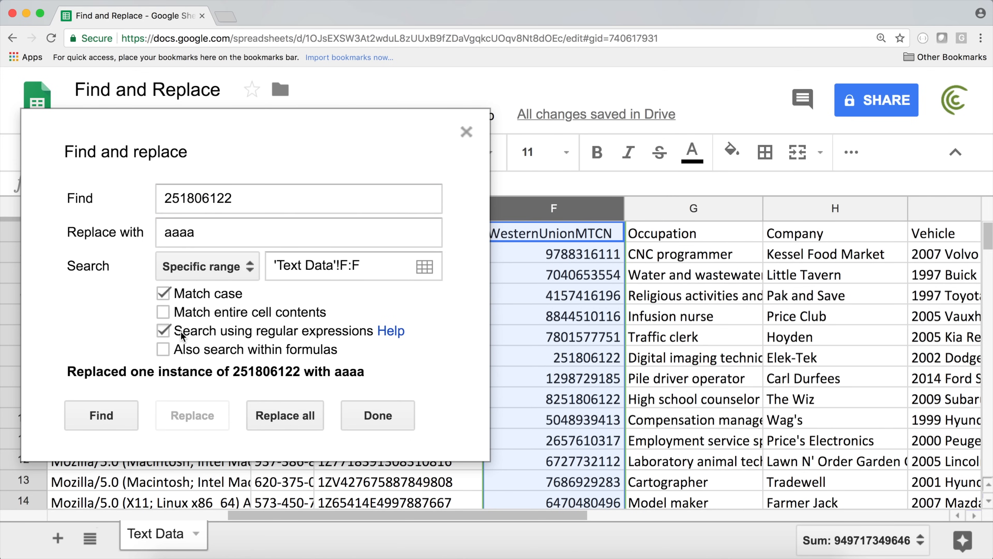
click(181, 268)
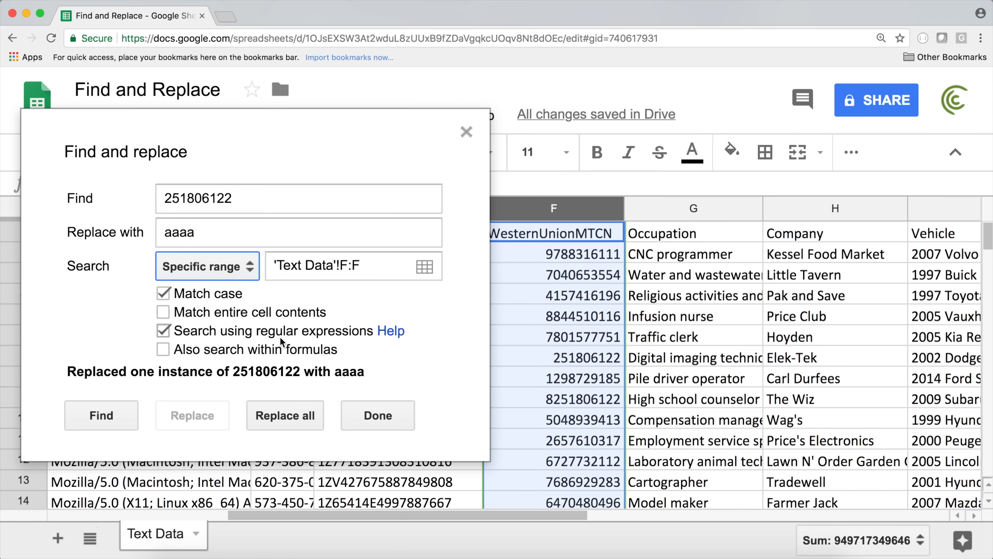
click(396, 411)
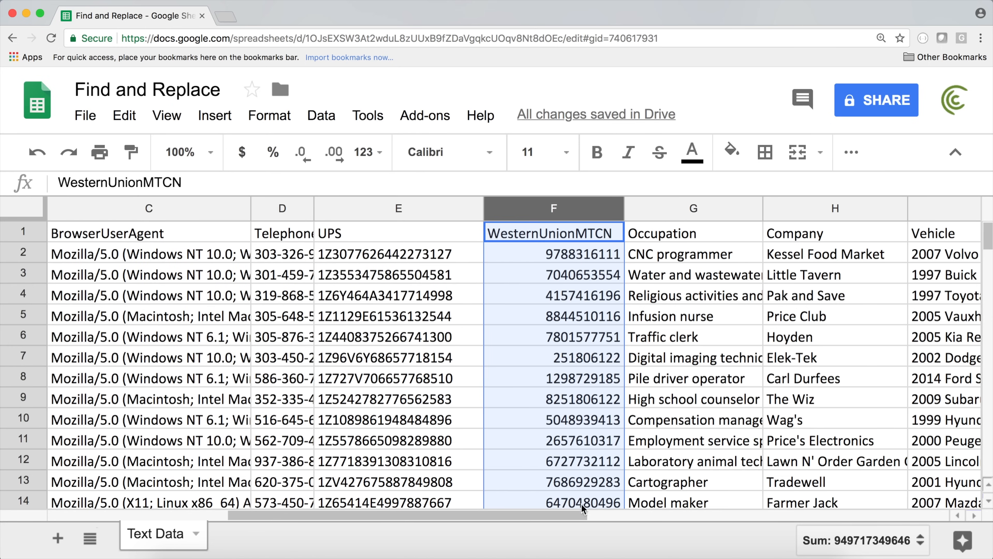
- Look across the sheet's columns and examine how middle initials are written in the Full Name column
drag(554, 516, 270, 510)
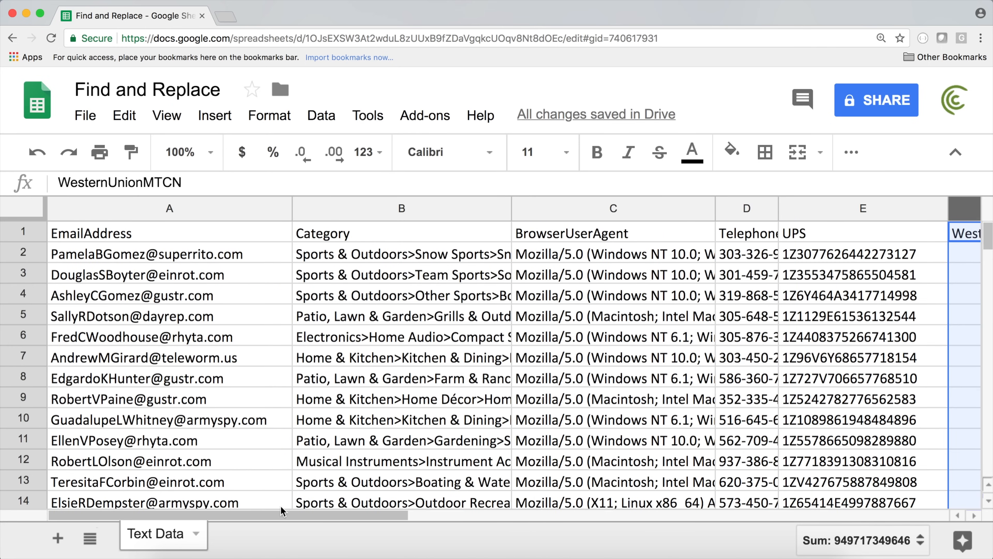
click(683, 520)
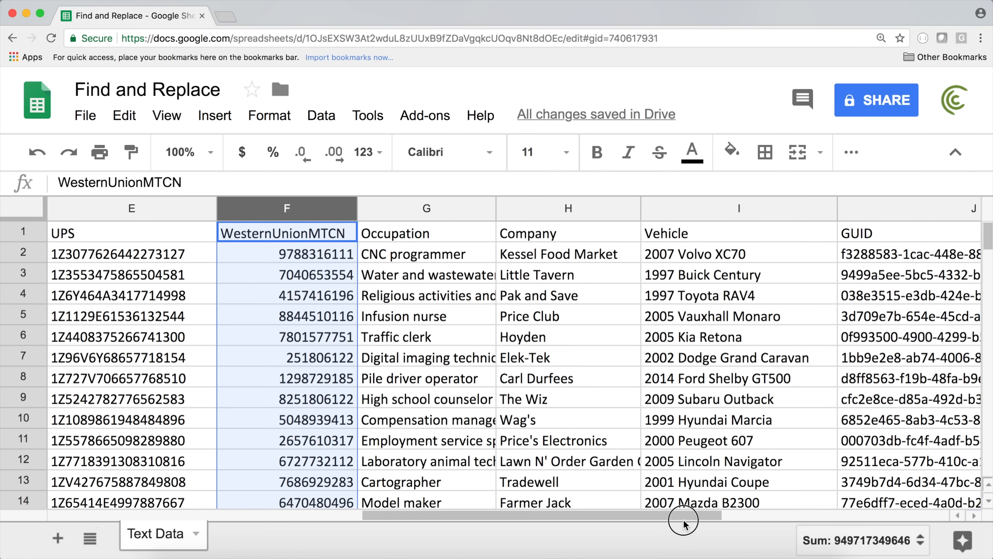
drag(683, 522, 946, 526)
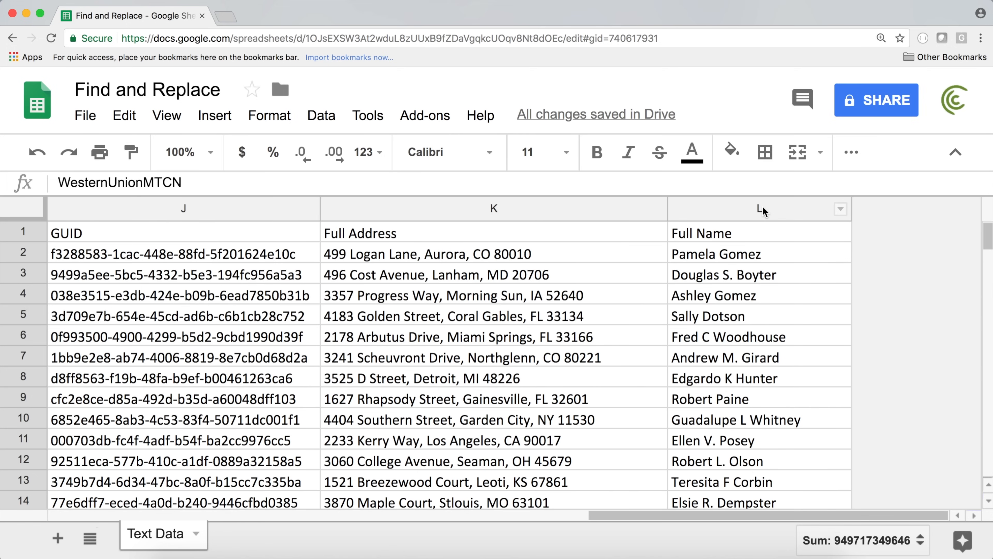
click(763, 208)
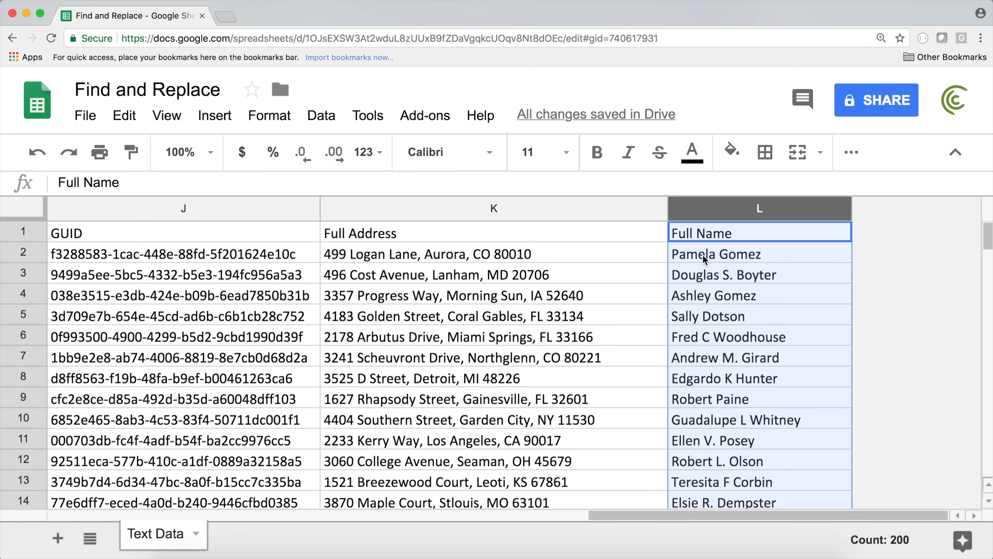
click(691, 258)
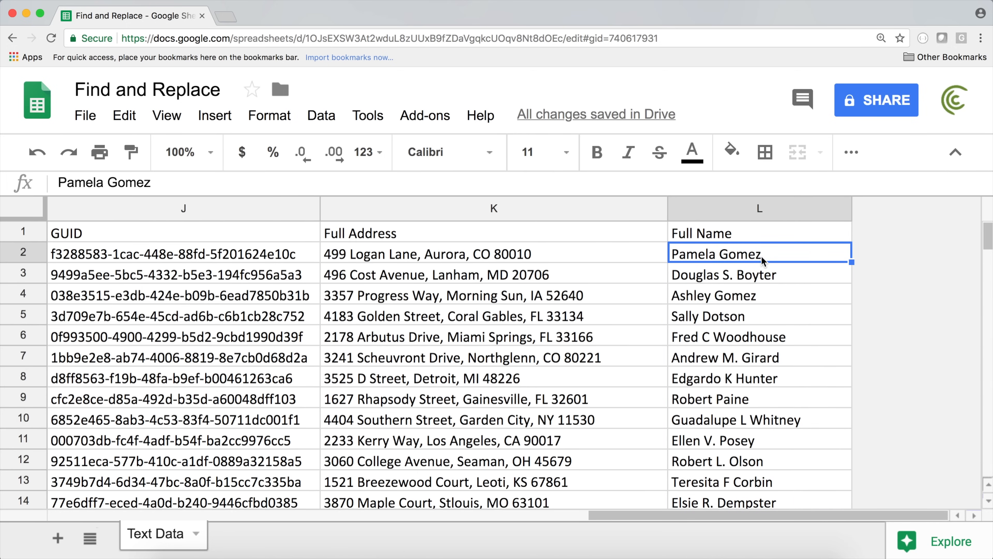
click(700, 278)
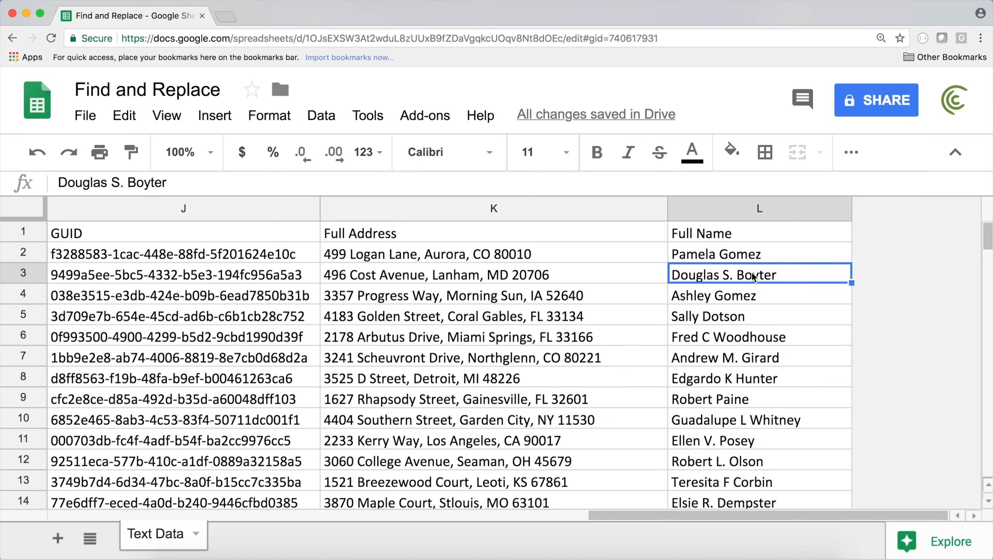
click(767, 336)
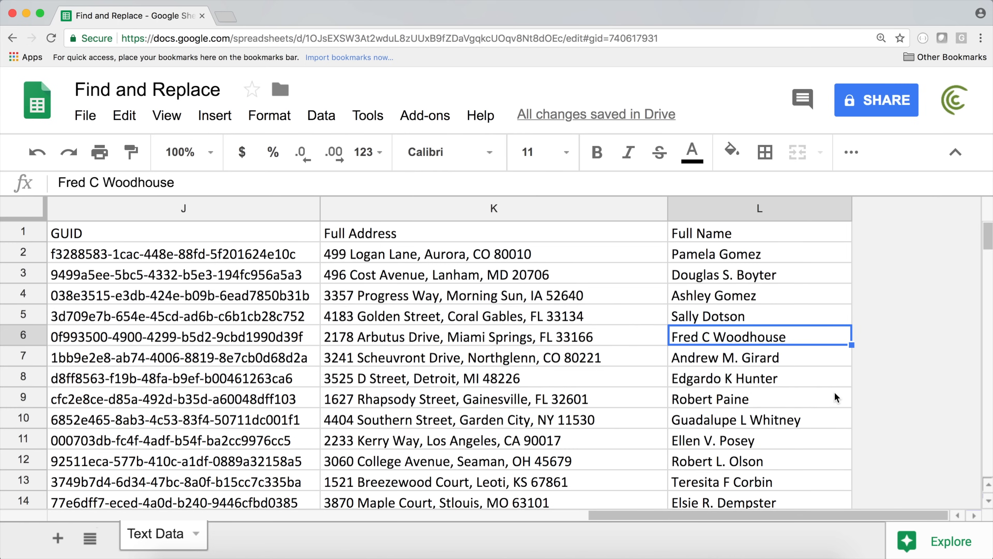
- Open Find and replace for the entire Full Name column and enable case matching and regular expression search
click(837, 208)
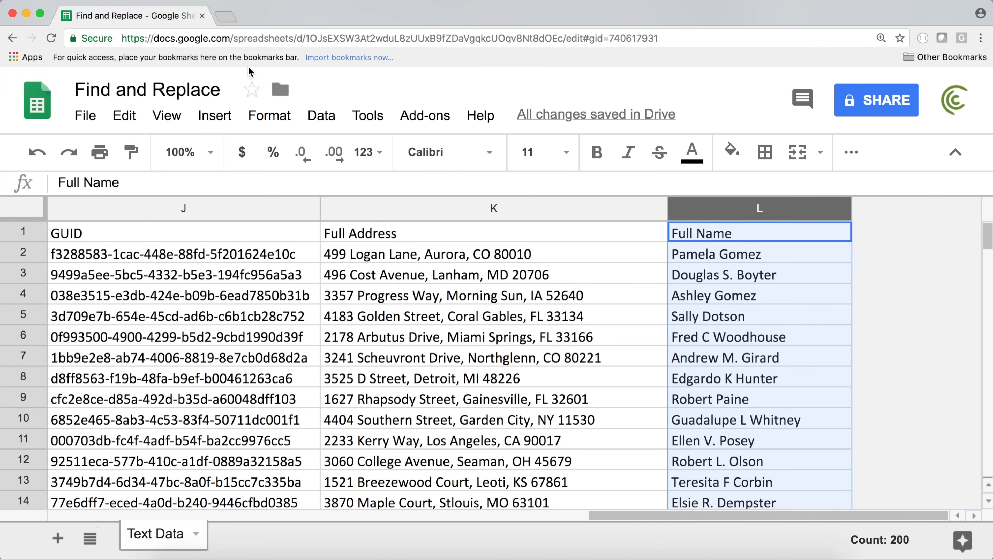
click(124, 116)
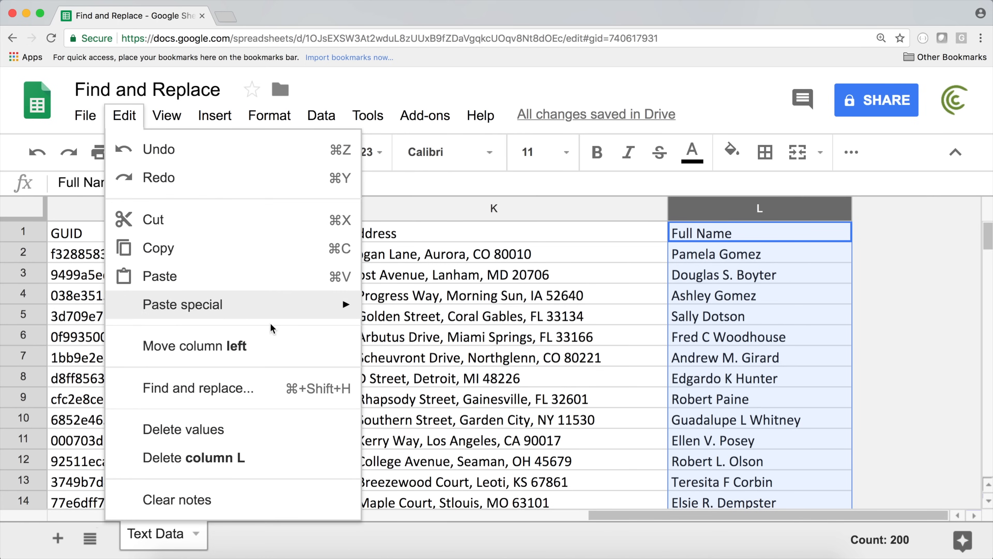
click(233, 389)
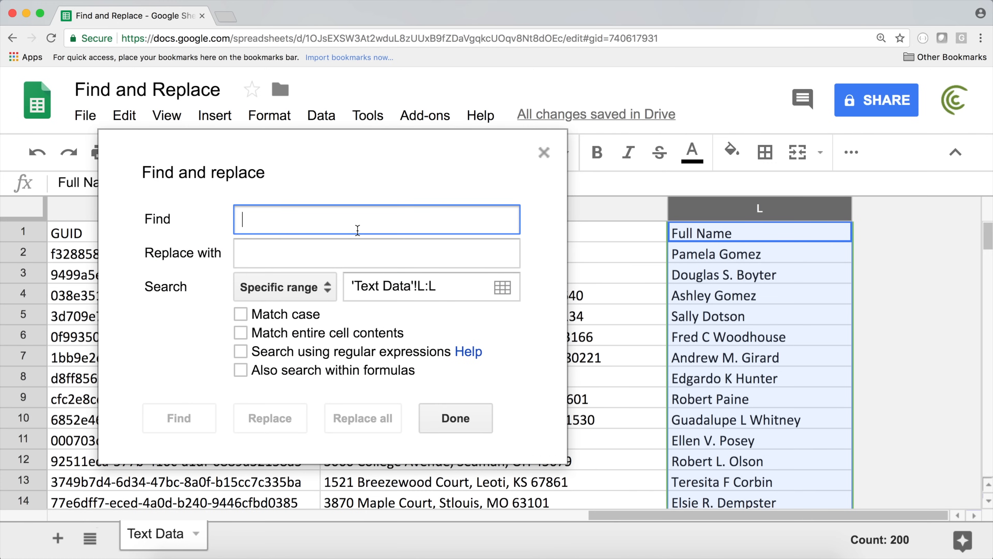
click(239, 351)
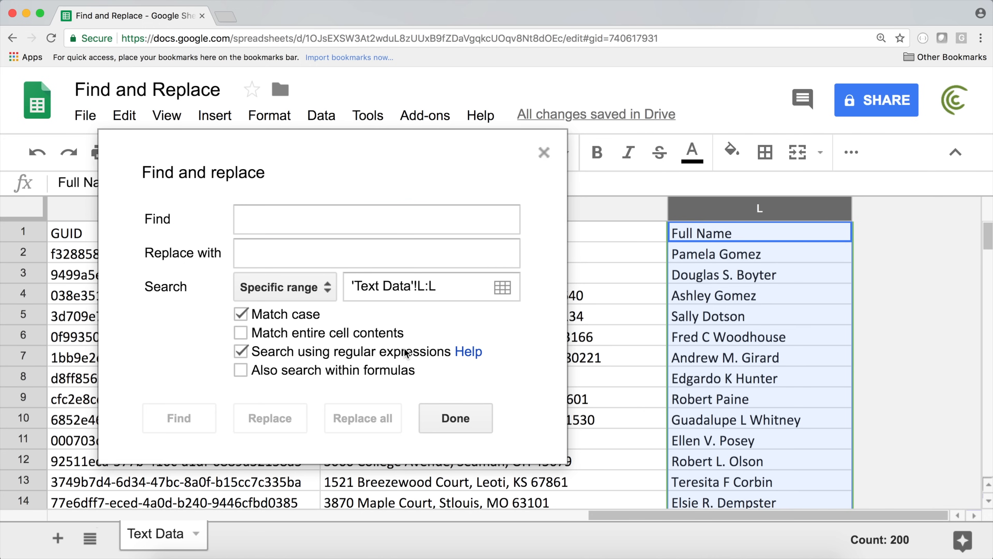
- Enter the regular expression .+\s.+\s.+ as the search pattern to match names made of three space-separated parts
click(287, 218)
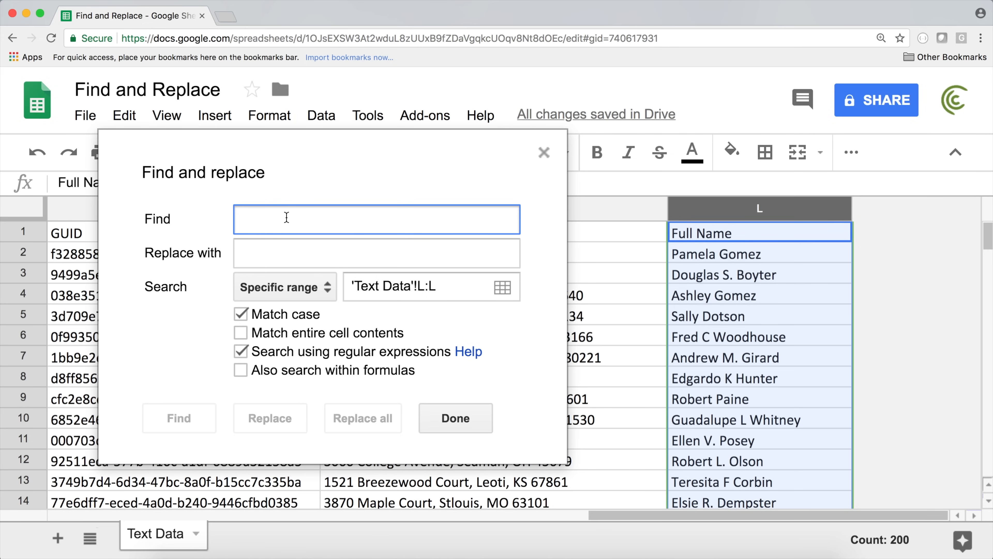
text(.)
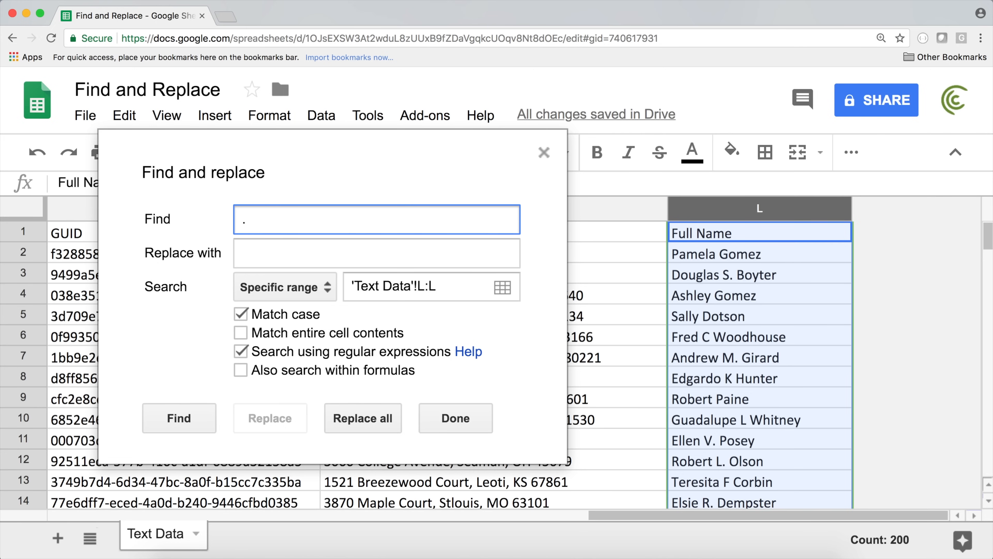
text(*)
text(+)
text(\s)
text(.)
text(+)
drag(264, 218, 285, 217)
click(291, 229)
text(\s.+)
drag(259, 220, 243, 222)
click(255, 219)
drag(254, 219, 287, 223)
click(274, 220)
- Step through several matches of the three-part name pattern in the Full Name column
click(180, 420)
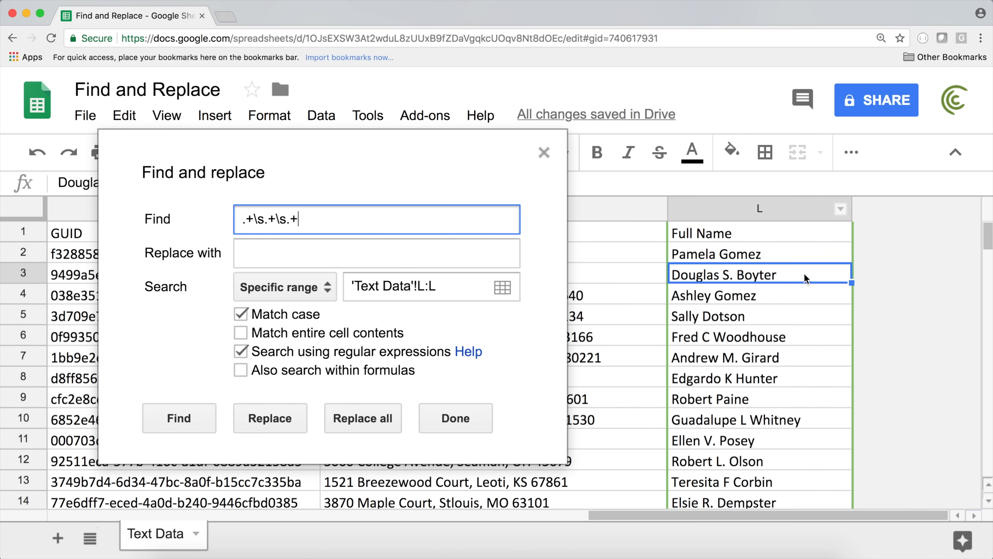
click(180, 417)
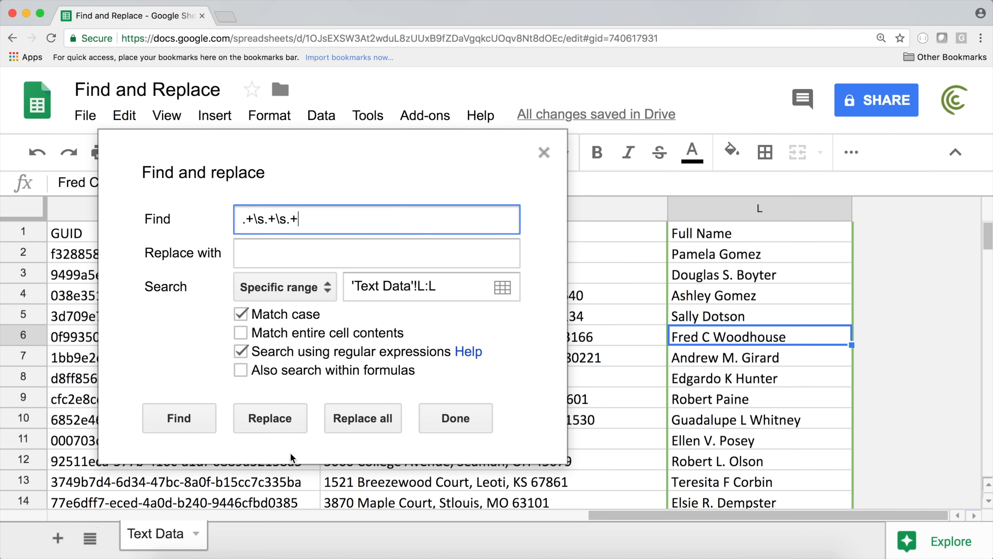
click(196, 430)
click(195, 430)
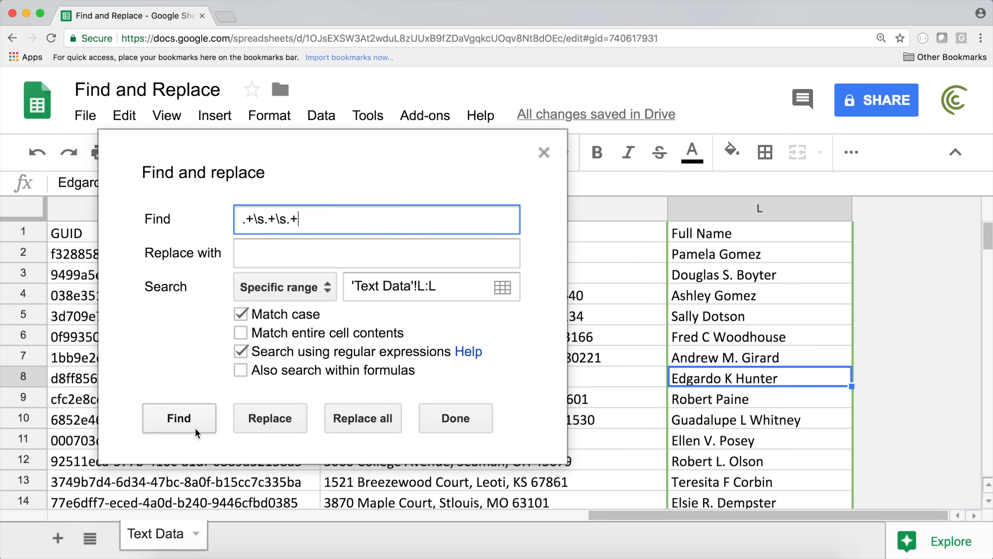
click(195, 428)
click(194, 427)
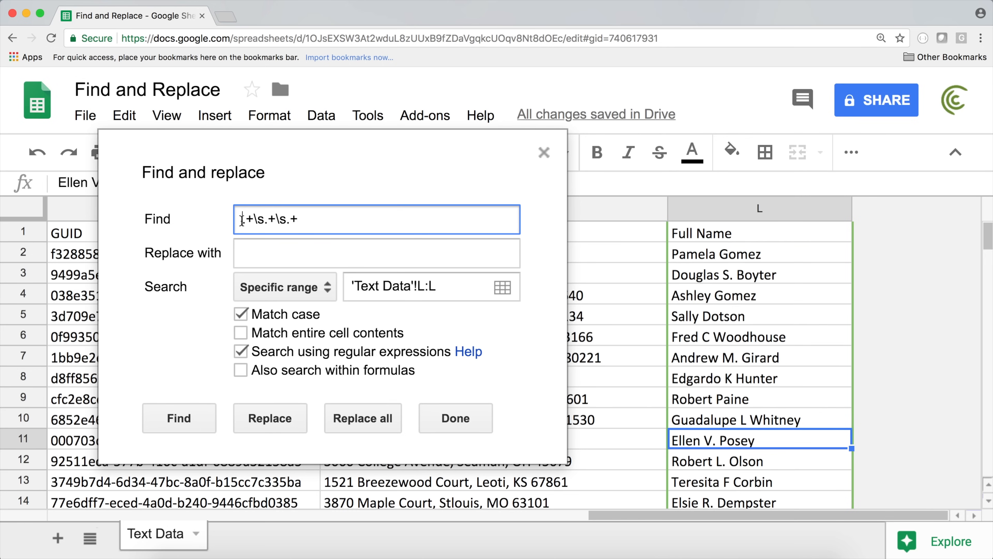
- Wrap the first and last name parts of the search pattern in capture groups, making it (.+)\s.+\s(.+)
text(()
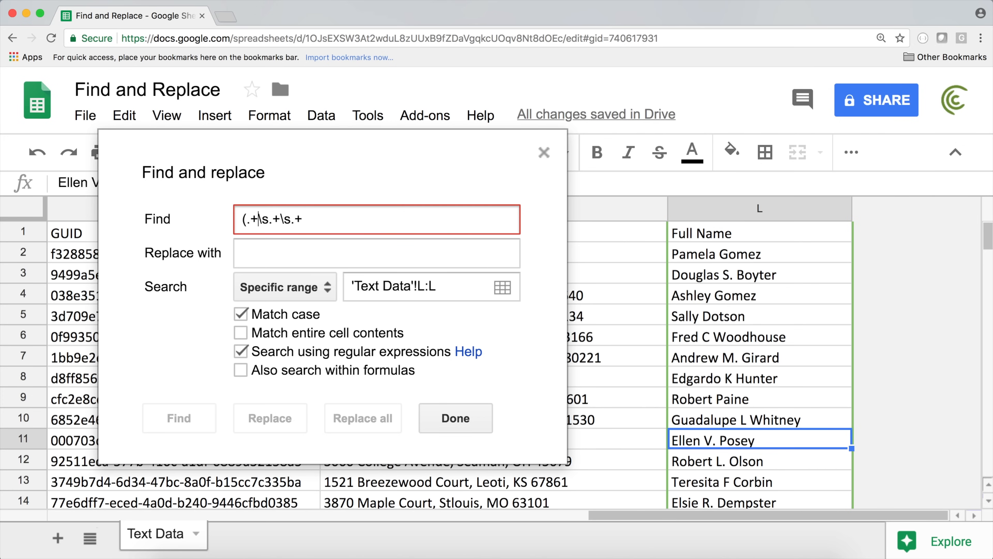
text())
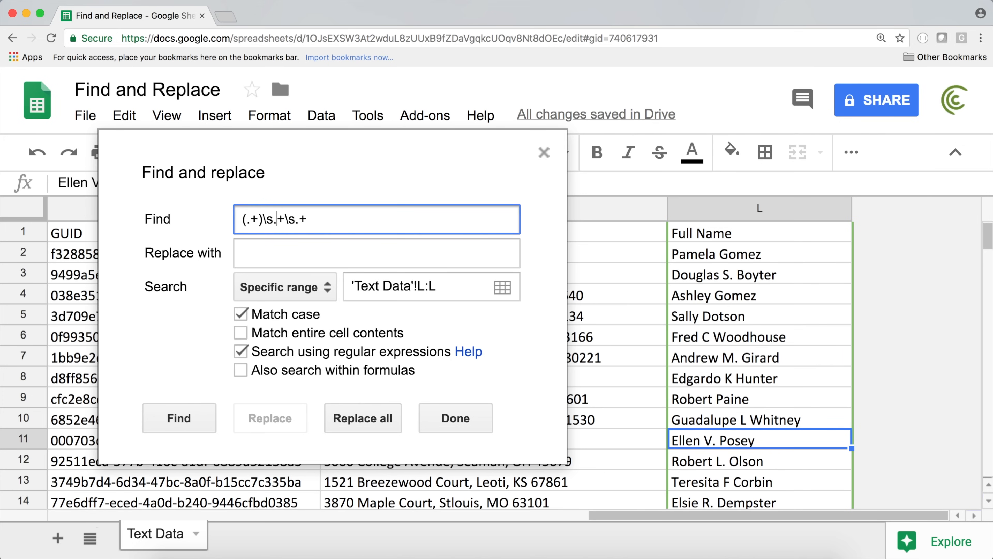
text(()
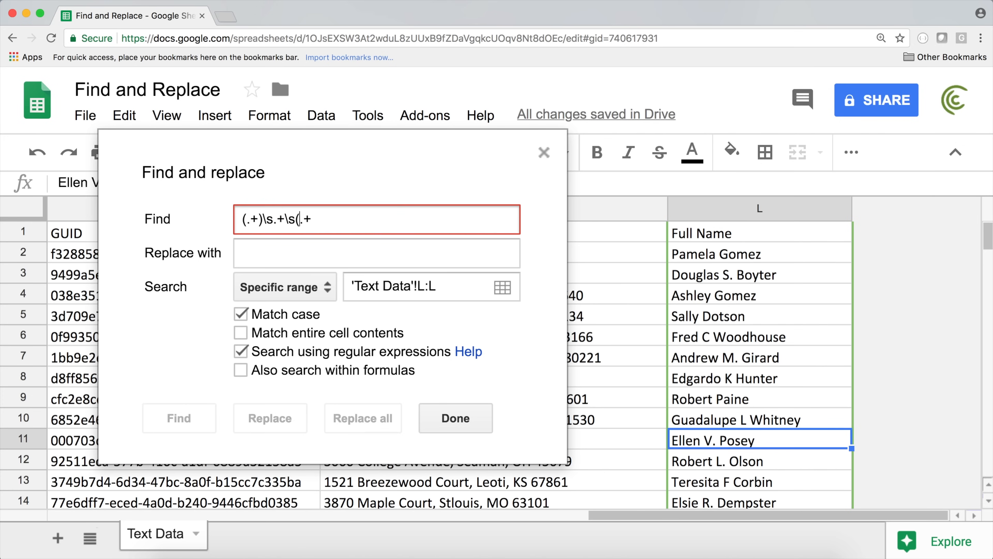
text(.+))
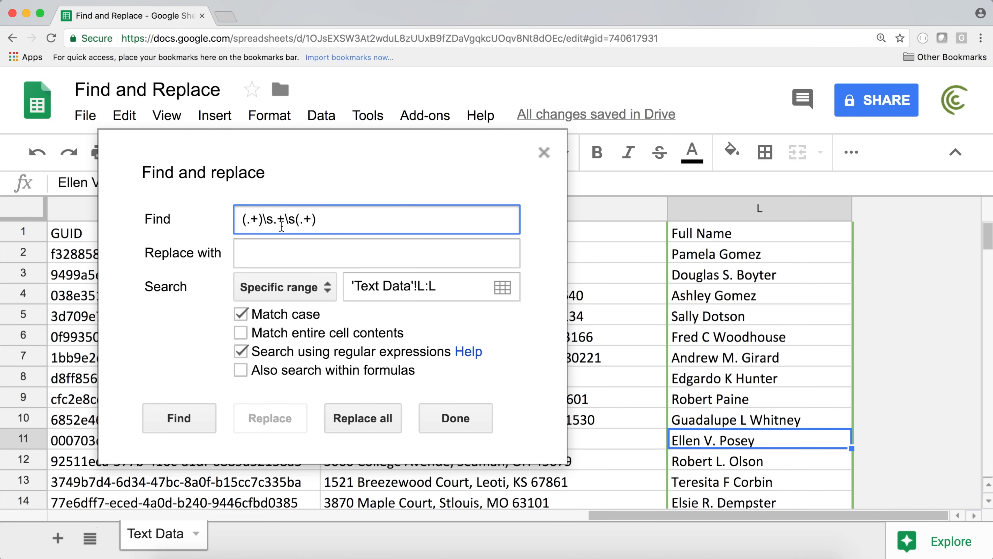
drag(263, 218, 297, 216)
- Set the replacement text to "$1 $2", referring to the first and second captured groups of the pattern
click(277, 246)
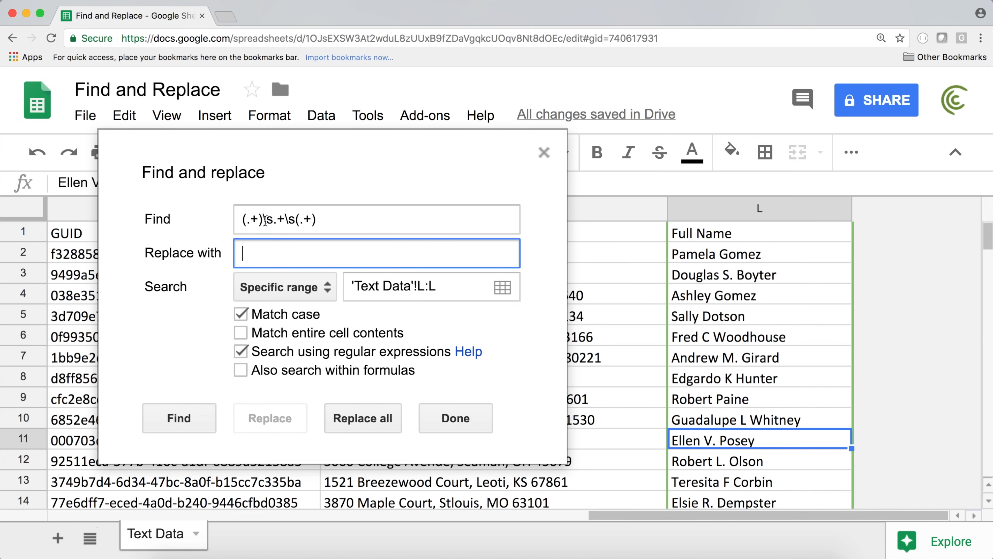
drag(264, 220, 241, 218)
click(341, 225)
drag(341, 226, 295, 219)
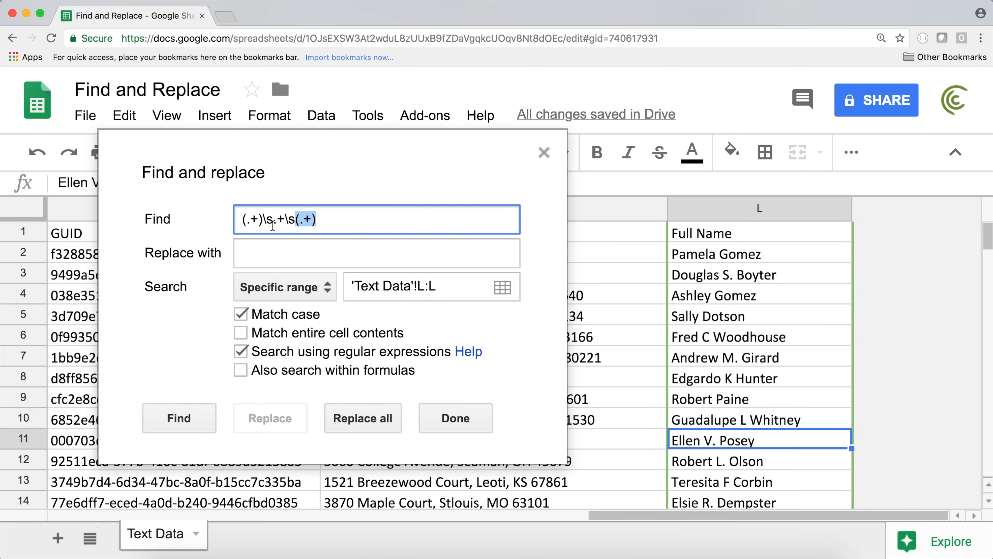
click(359, 253)
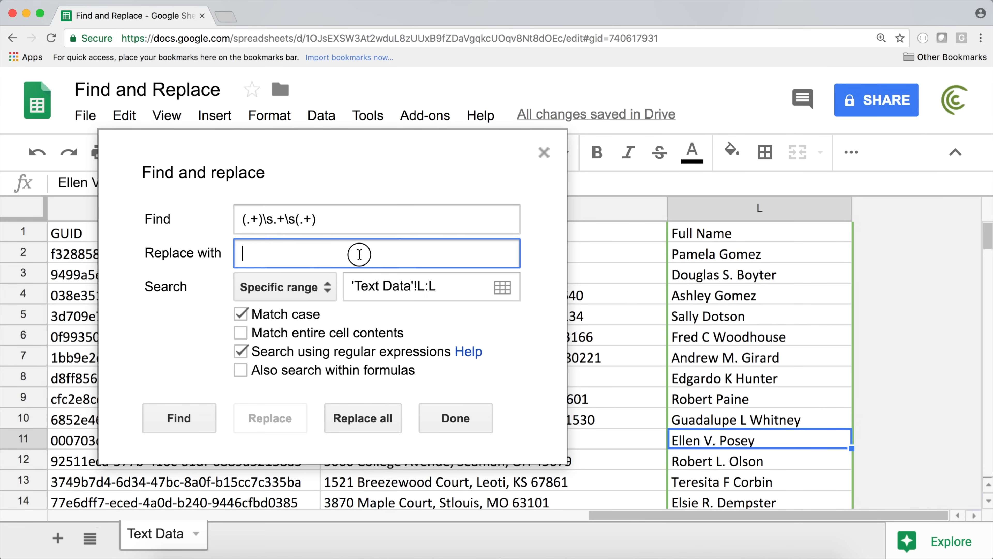
drag(263, 219, 239, 218)
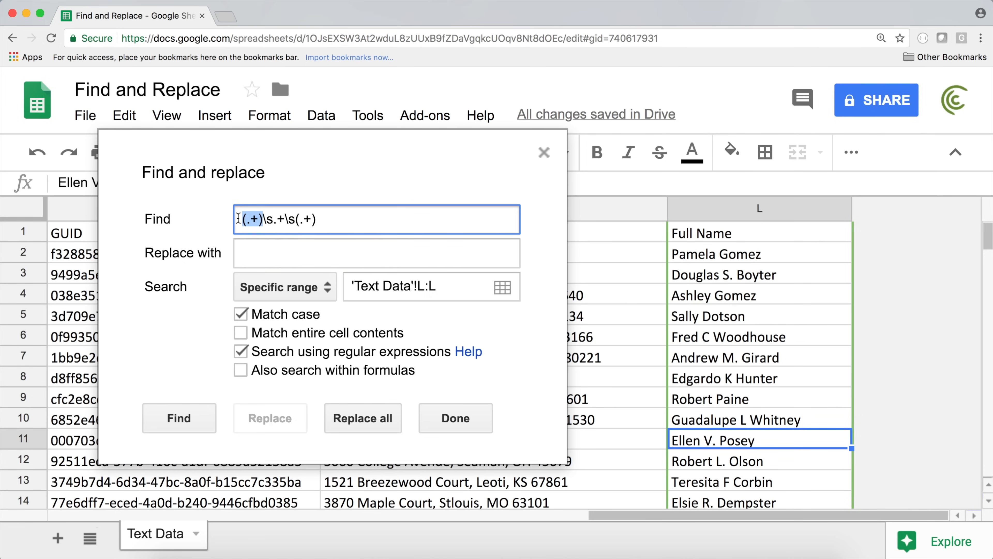
click(284, 258)
text($1)
drag(262, 219, 241, 219)
drag(263, 253, 232, 252)
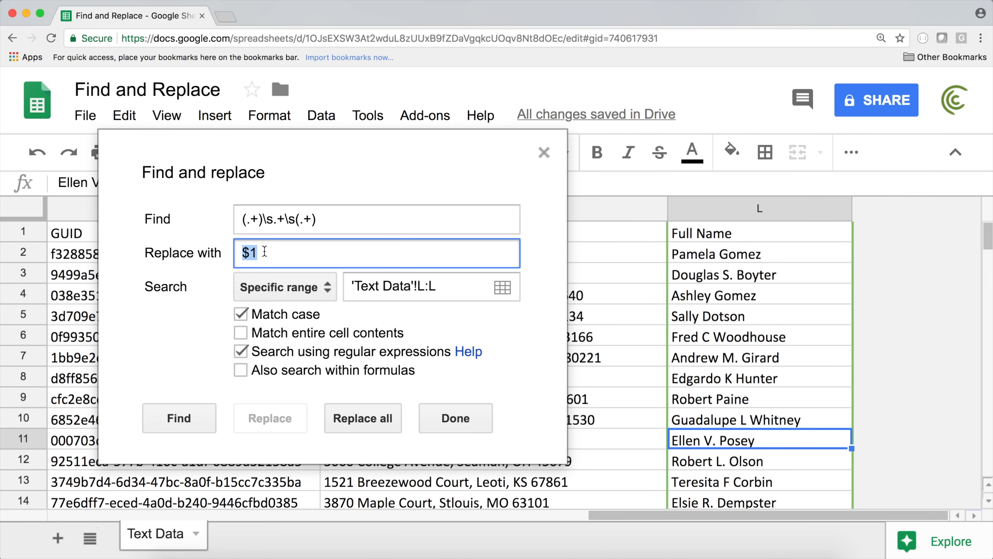
drag(242, 219, 263, 217)
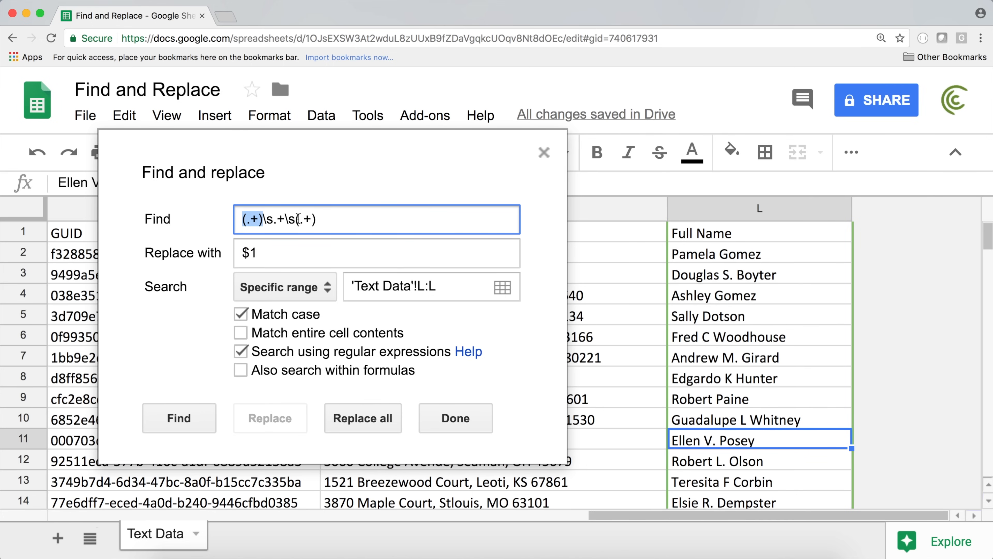
drag(296, 219, 330, 218)
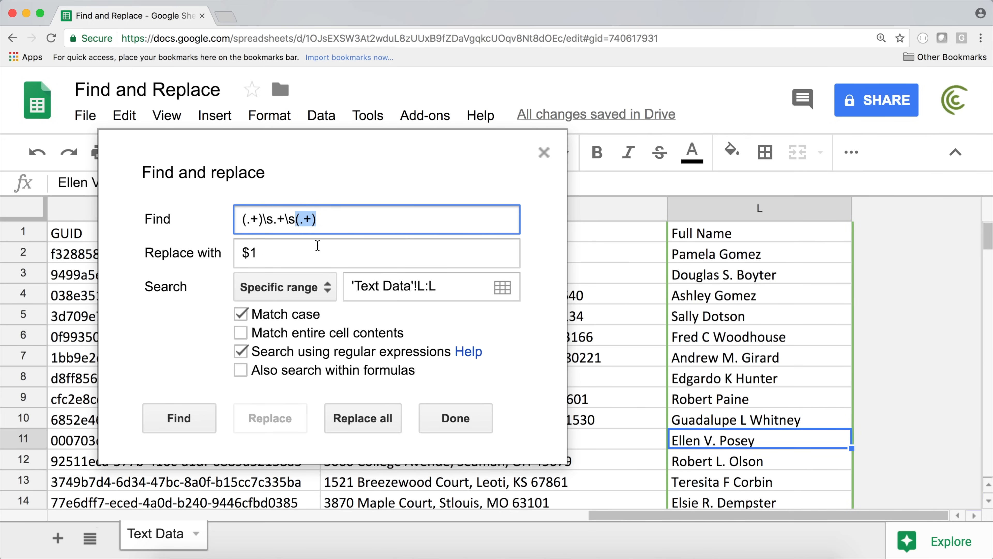
click(270, 255)
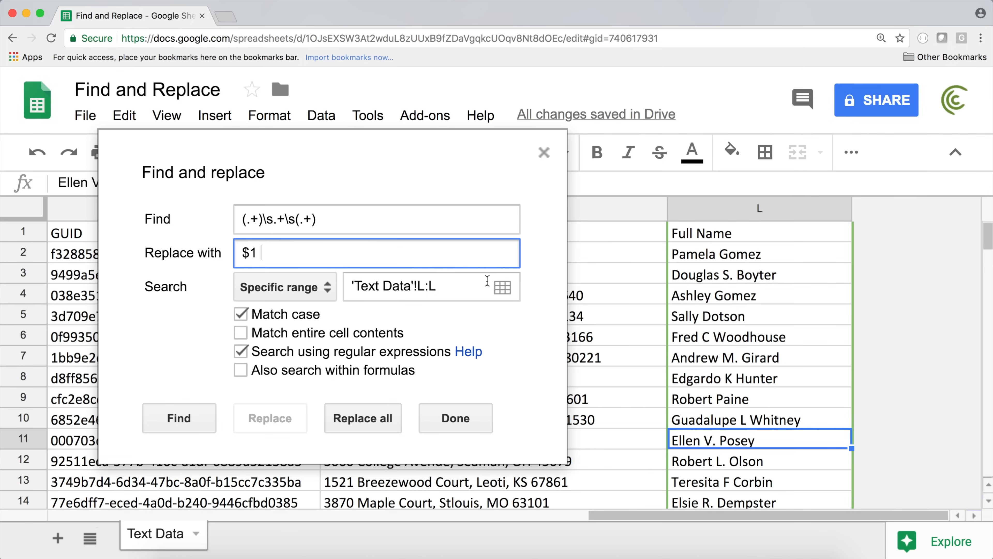
text($2)
- Replace all matches in the Full Name column to remove the middle initials, and close Find and replace
click(377, 419)
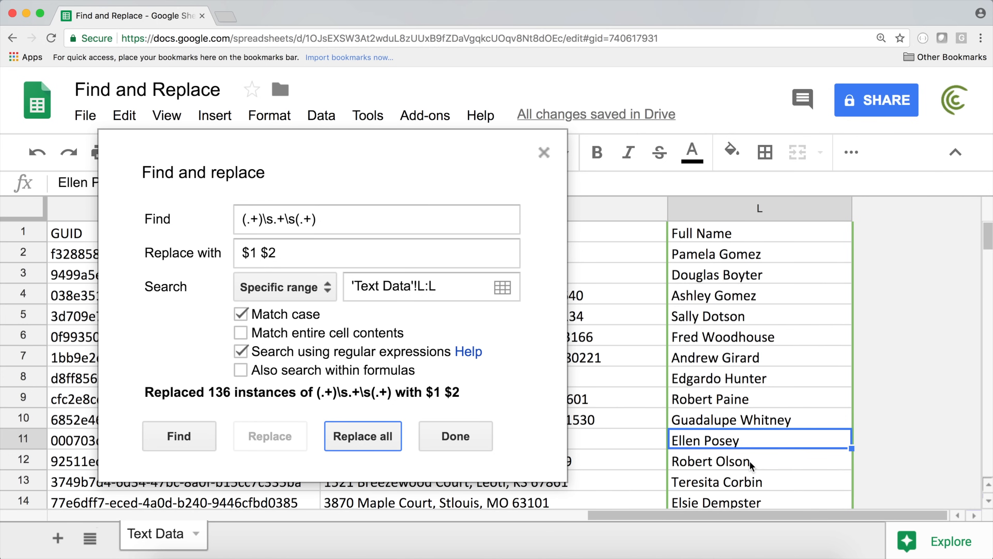
drag(267, 219, 296, 219)
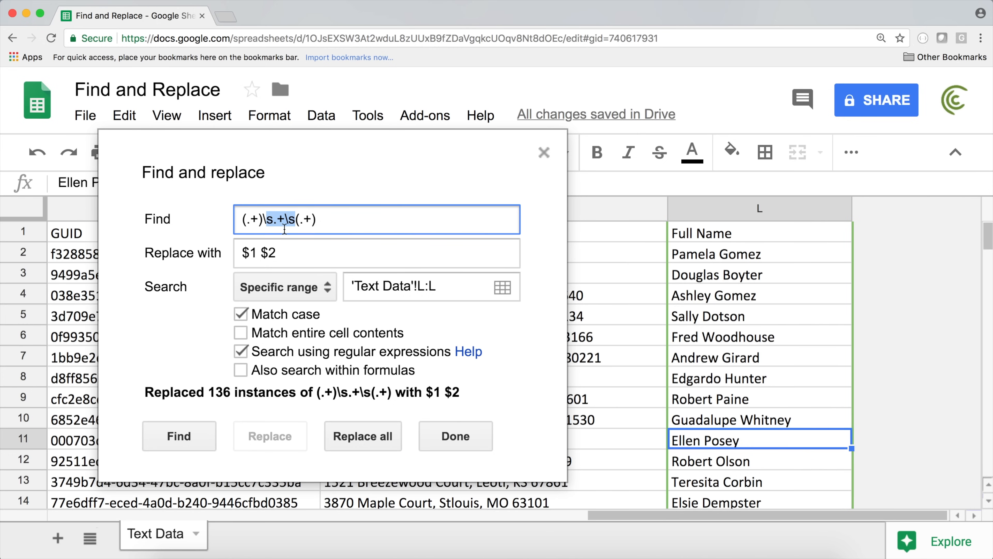
click(299, 254)
click(461, 438)
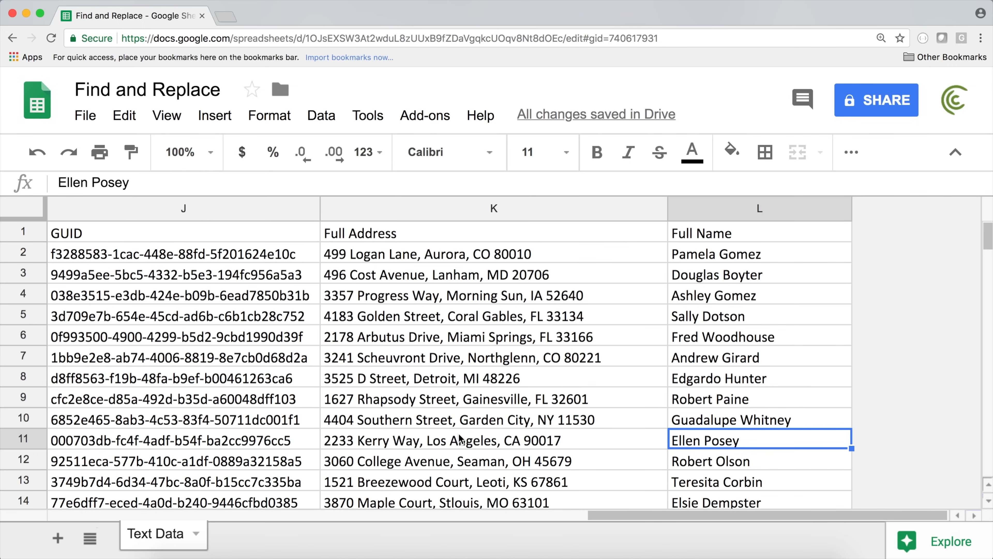
- Open Find and replace for the entire EmailAddress column in column A, keeping the column's addresses in view
click(472, 320)
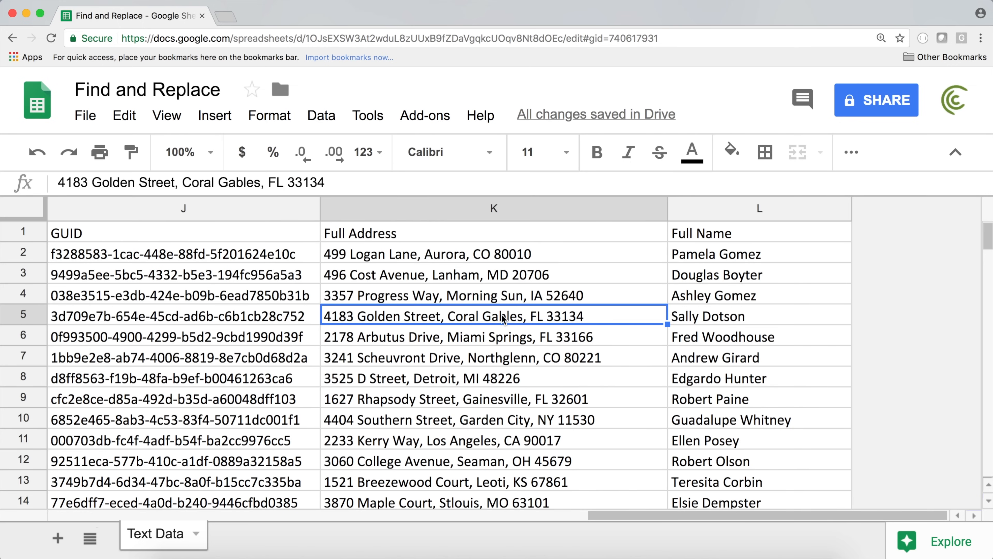
key(Left)
key(Left)
key(Left)
key(Left)
key(Left)
key(Left)
key(Left)
key(Left)
key(Left)
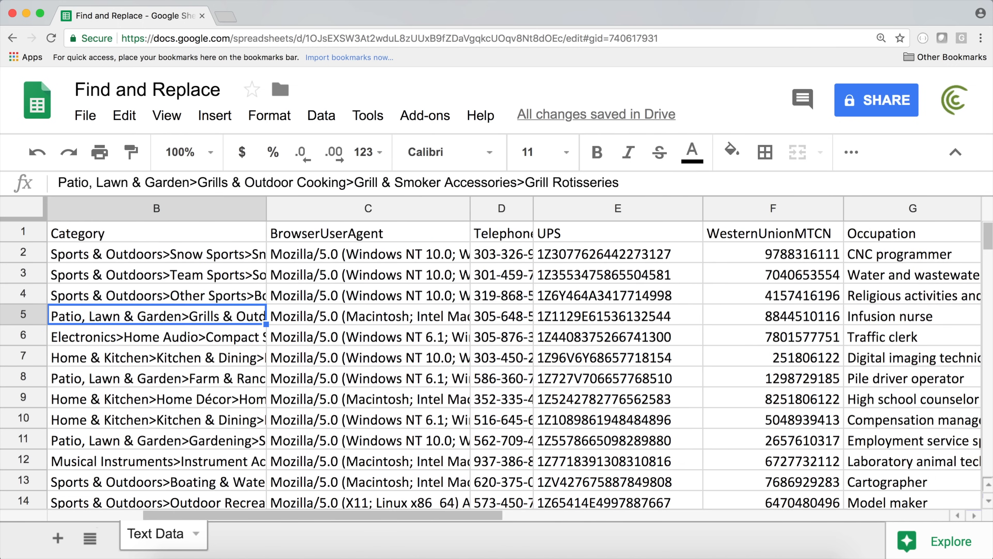
key(Left)
key(Up)
key(Up)
key(Up)
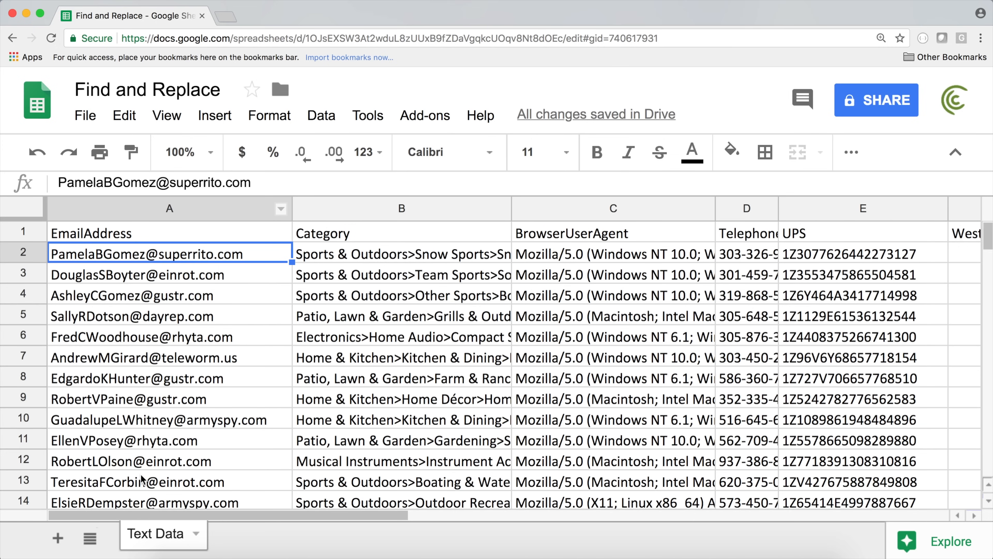
click(127, 206)
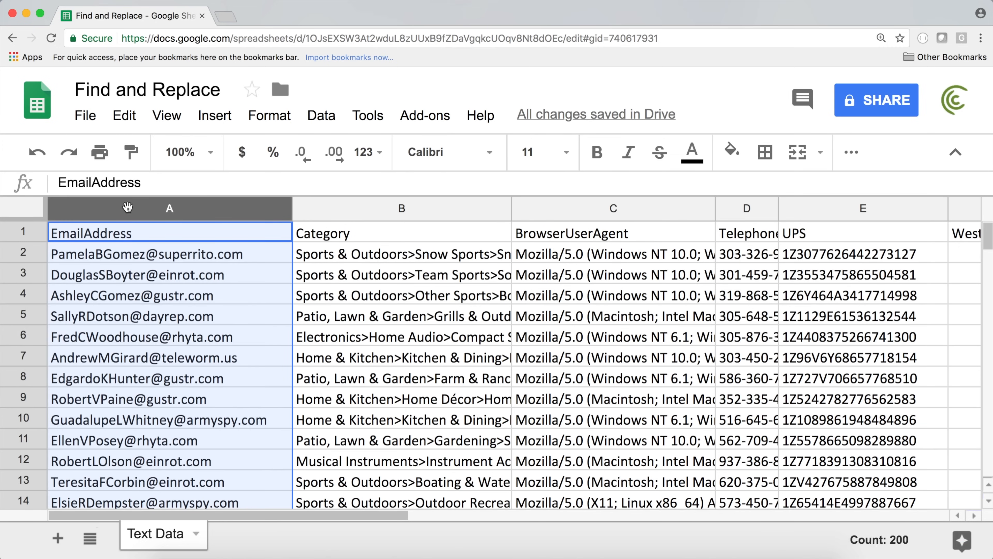
click(136, 116)
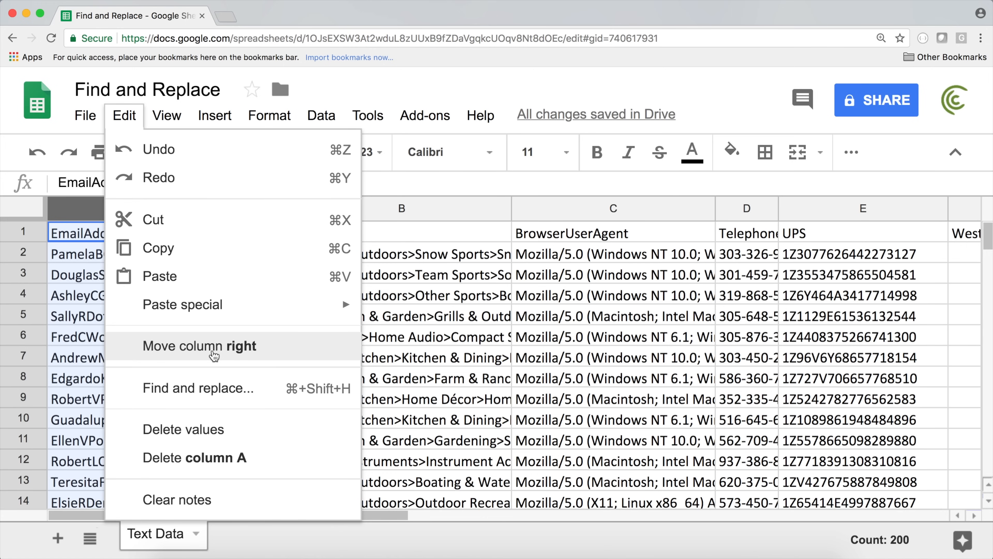
click(237, 388)
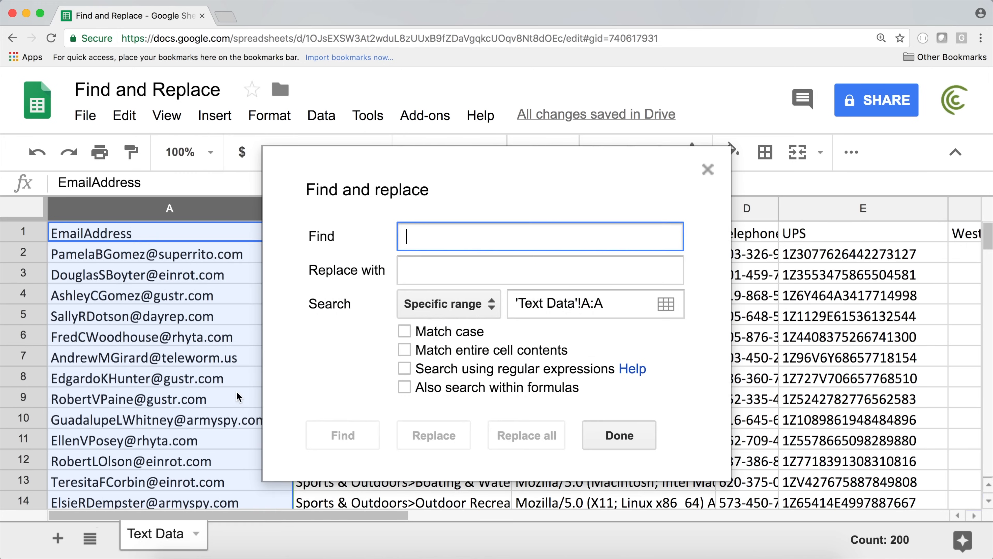
drag(366, 167, 461, 141)
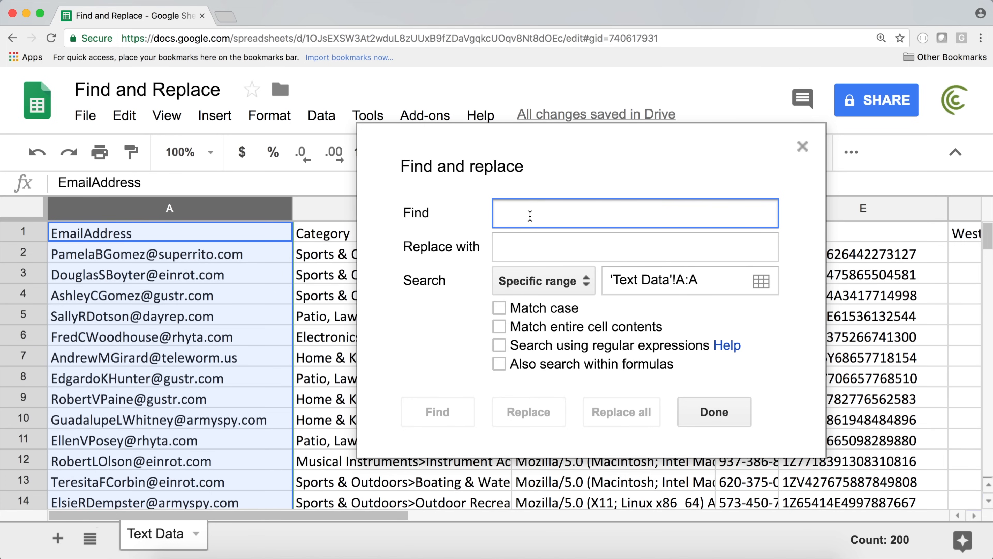
- Enter .+@(.+) as the search pattern and $1 as the replacement, so that only the e-mail domain is kept
text(.+)
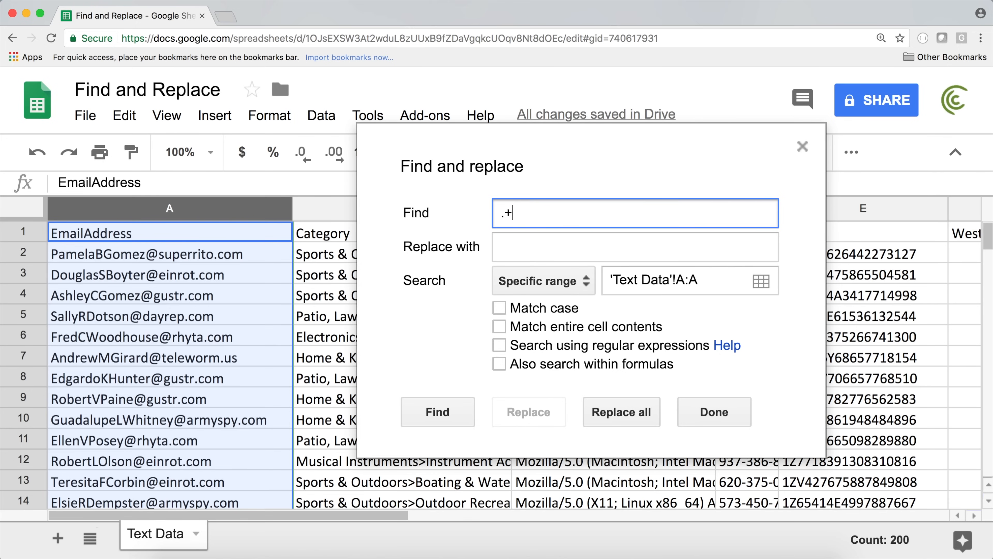
text(@()
text(.+)
click(543, 213)
text())
click(554, 249)
text($1)
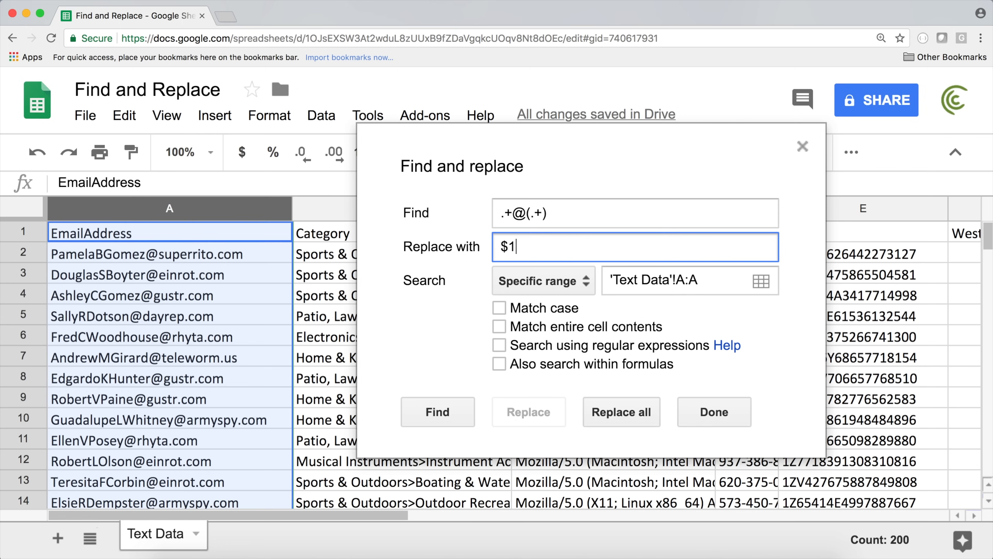
click(577, 222)
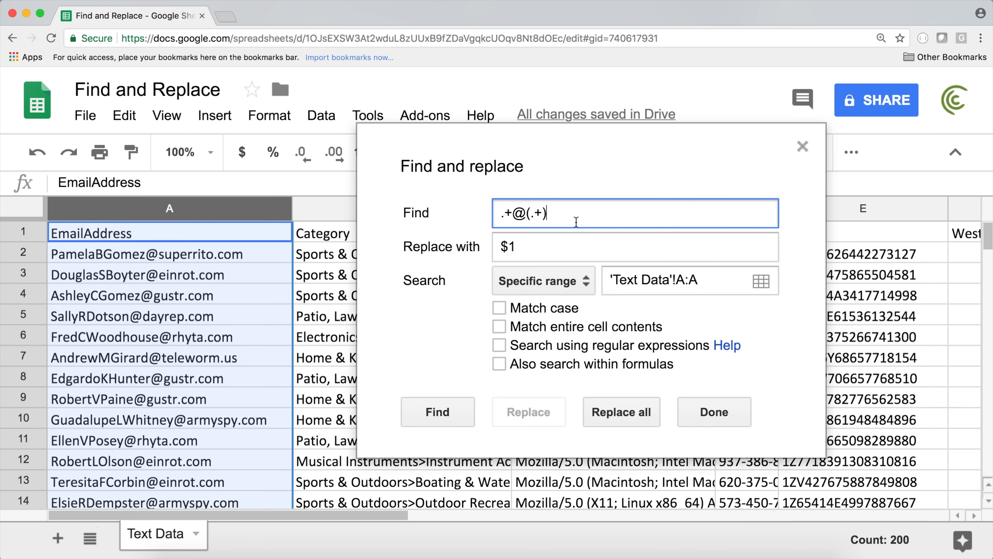
- Turn on searching using regular expressions for the .+@(.+) pattern on column A
mouse_move(549, 214)
mouse_down()
mouse_move(509, 213)
mouse_move(535, 215)
mouse_up()
click(556, 213)
click(499, 345)
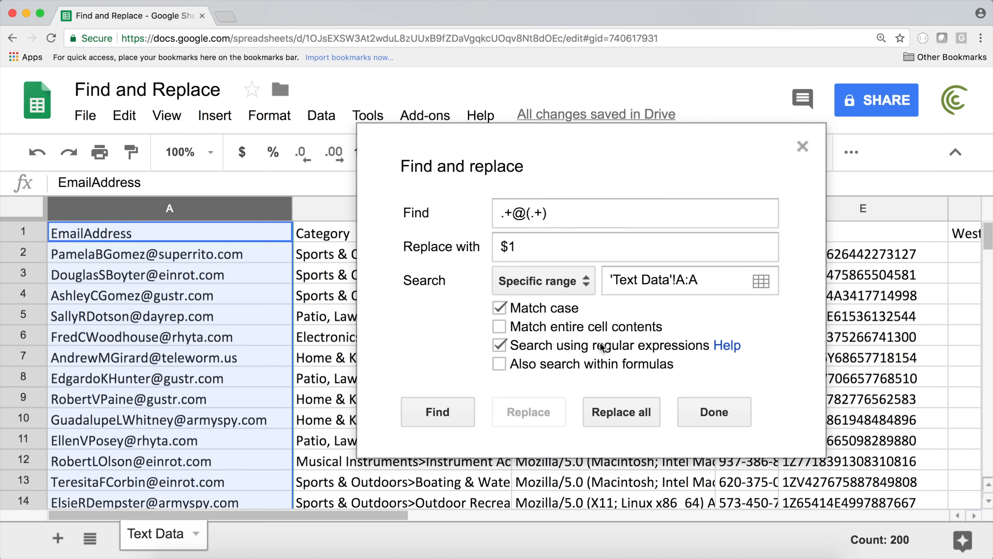
- Replace all e-mail addresses in column A with their domains, and undo that replacement
drag(580, 216, 477, 221)
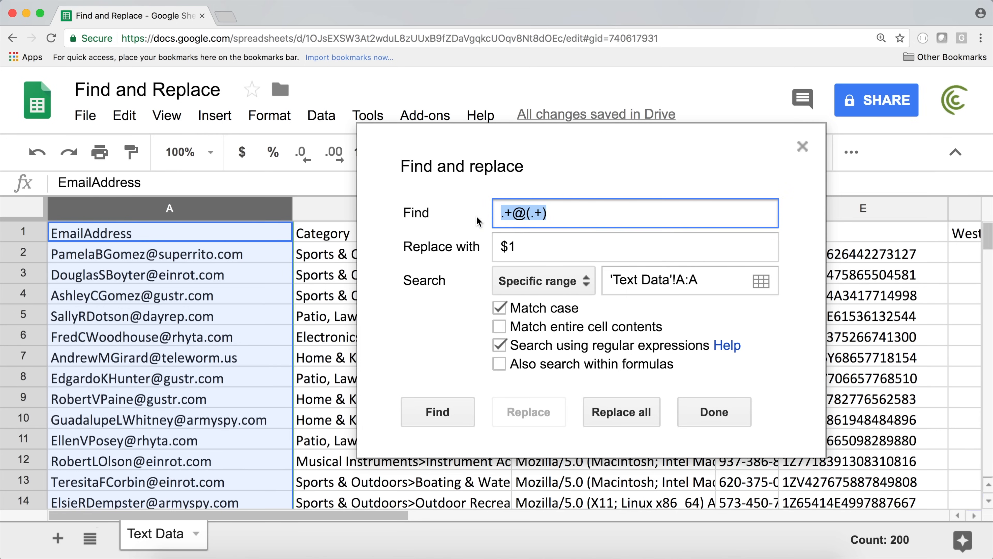
click(464, 246)
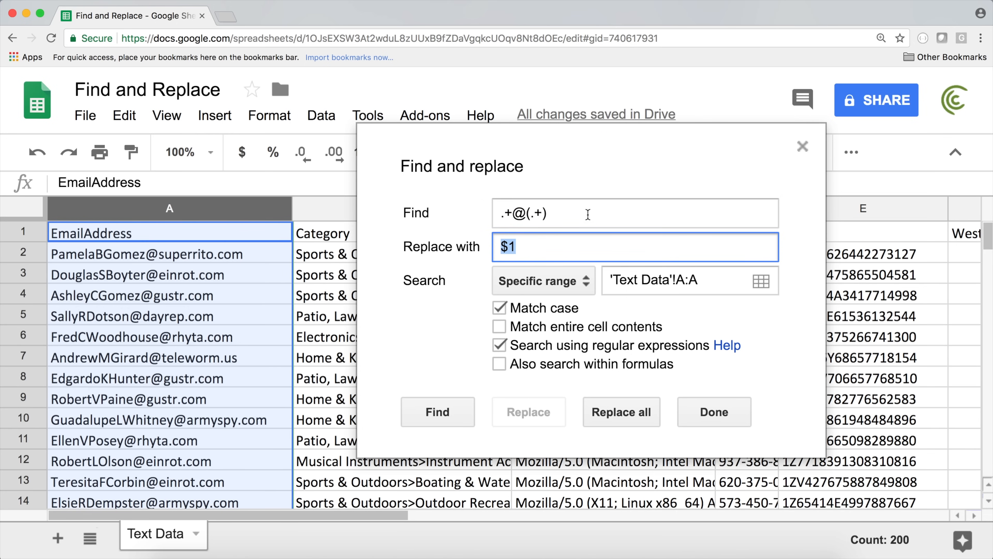
click(624, 412)
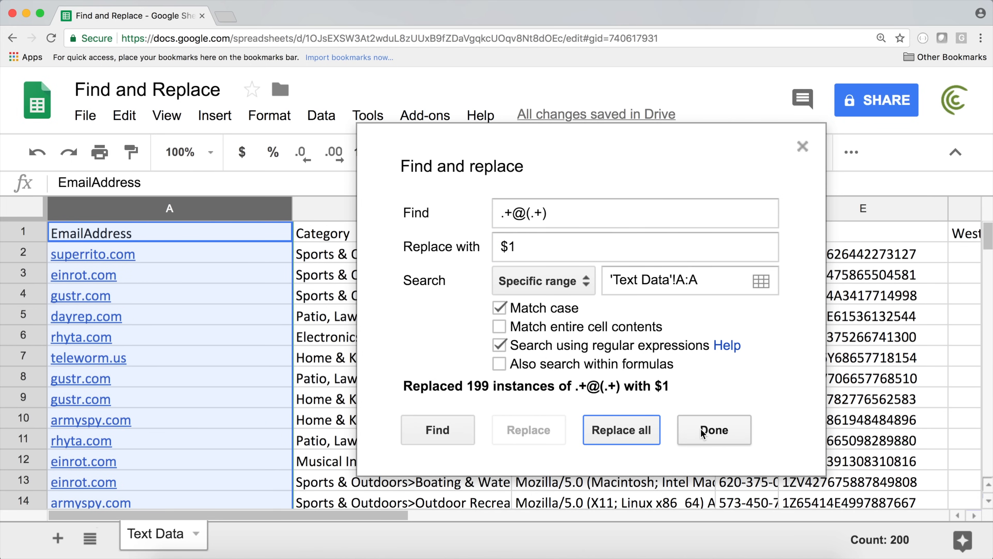
click(44, 157)
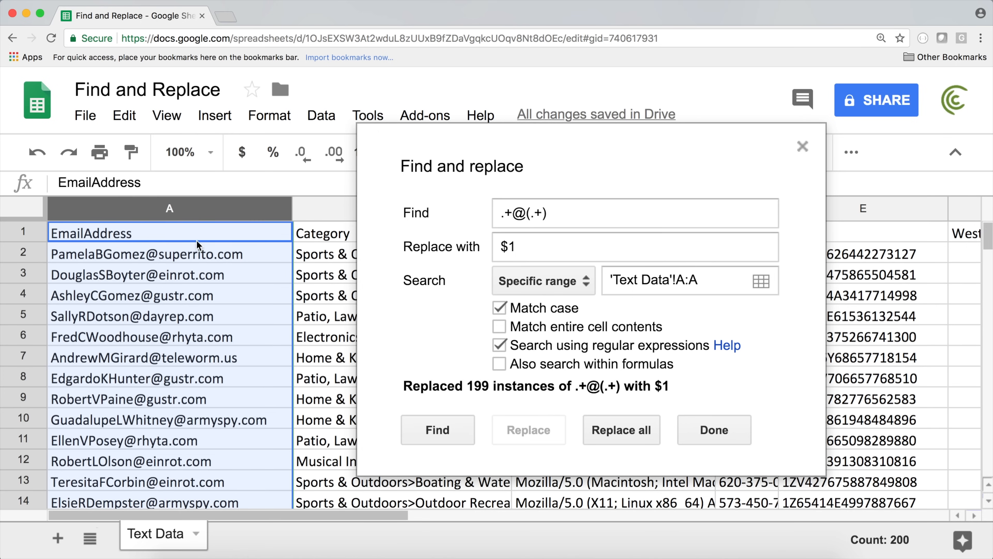
- Change the search pattern to (.+)@.+ so that the part before the @ is captured instead of the domain
drag(528, 214, 629, 217)
click(531, 212)
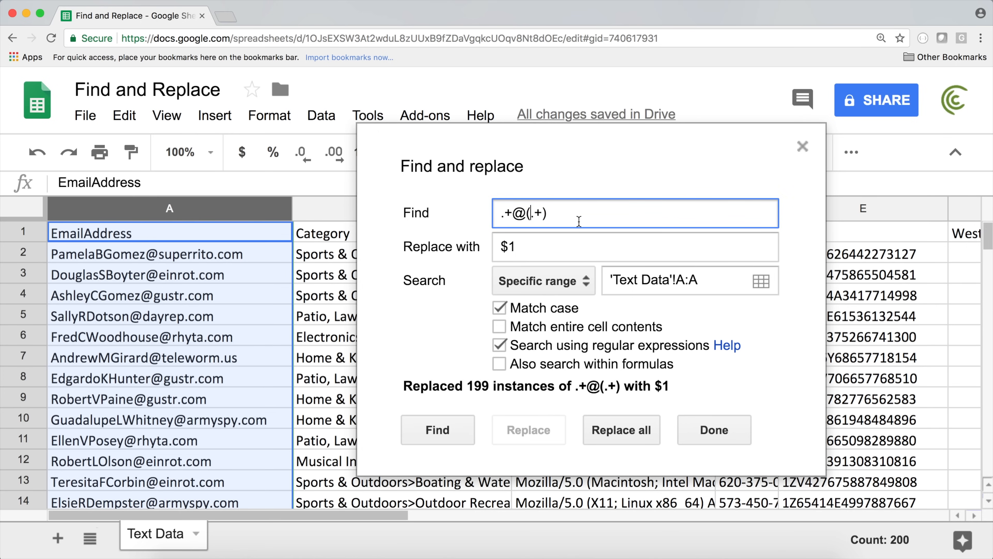
key(BackSpace)
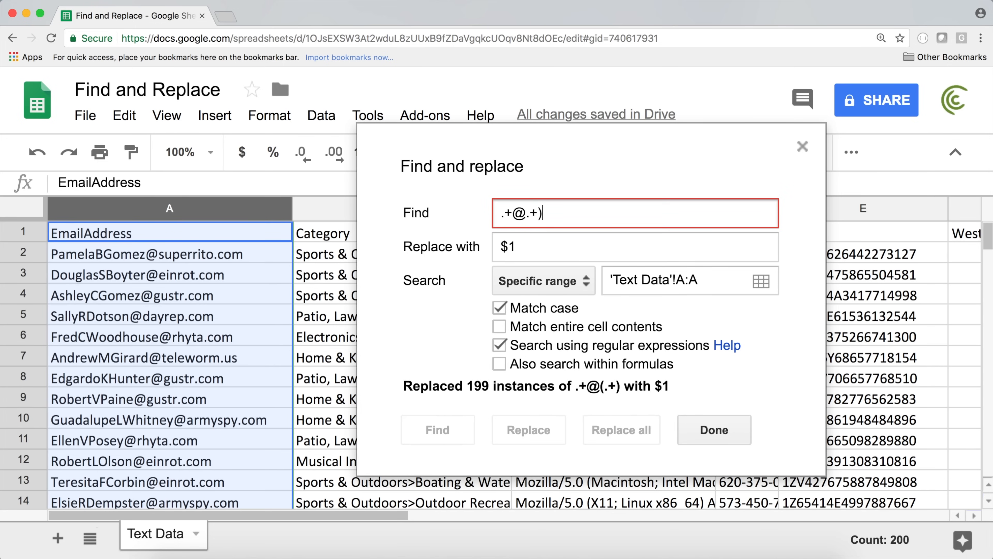
key(BackSpace)
click(502, 212)
text(()
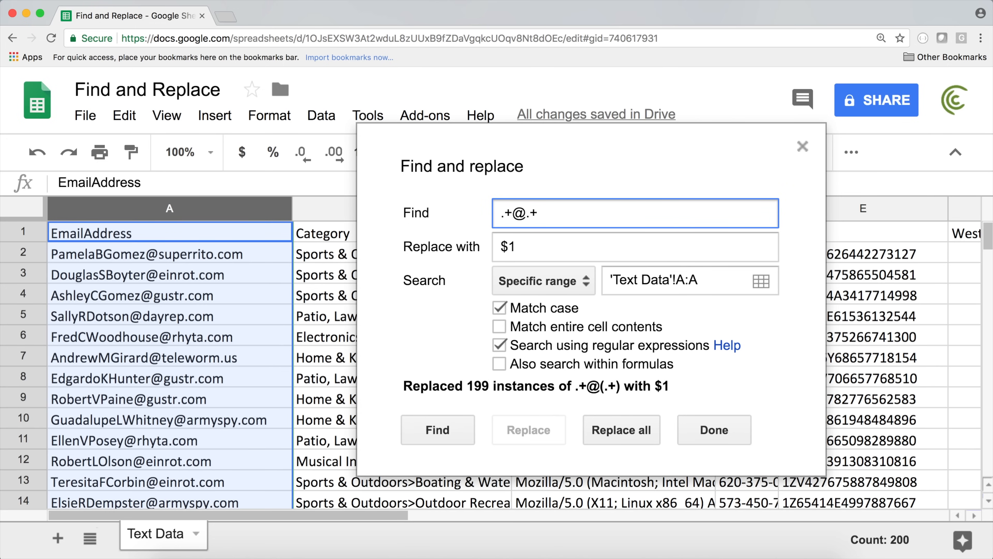
click(516, 213)
text())
- Replace all matches in column A with $1 to keep only the part before the @
click(525, 250)
click(522, 213)
click(532, 247)
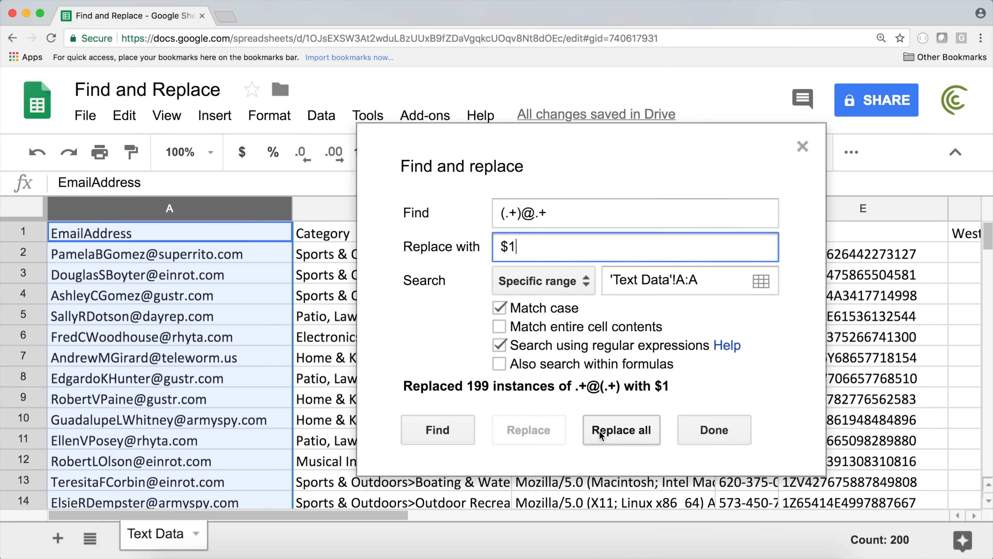
click(625, 431)
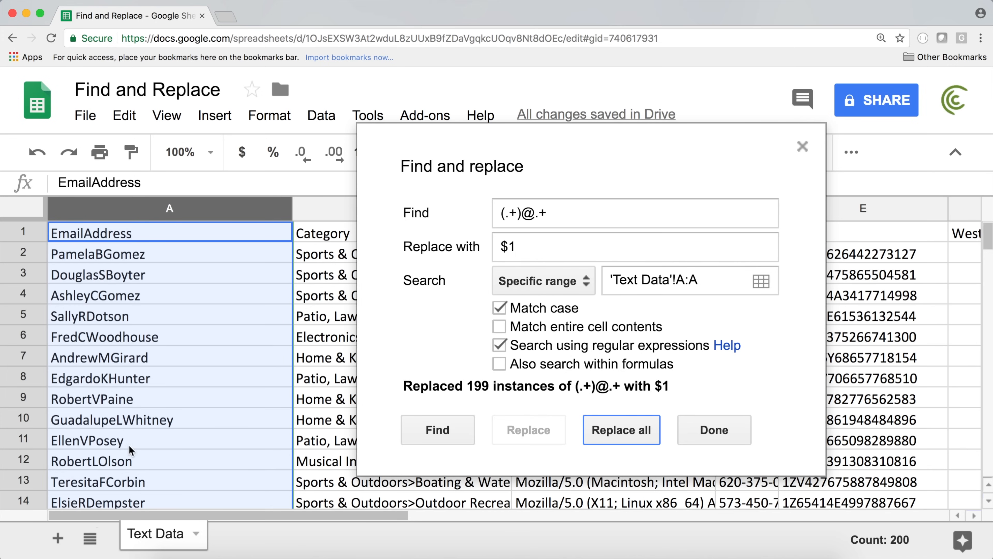
- Enter [A-Z].+[A-Z][A-Z].+ as the new search pattern to match first name, middle initial and last name
drag(561, 213, 451, 206)
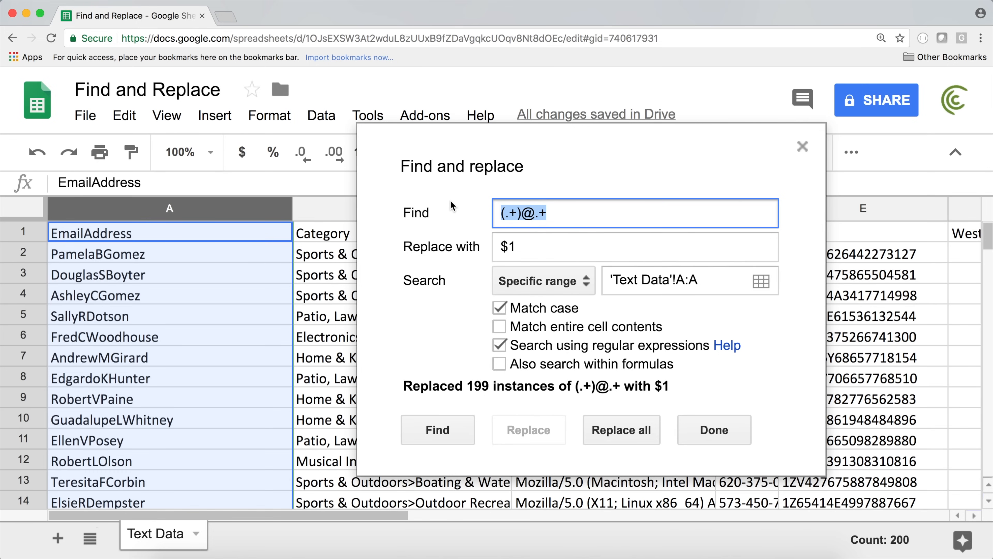
key(BackSpace)
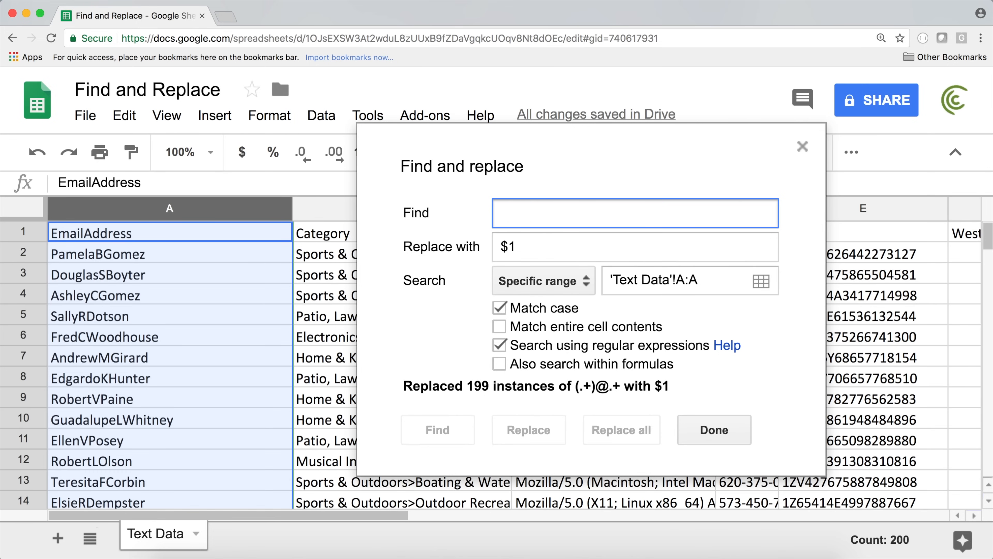
text([)
key(BackSpace)
text([])
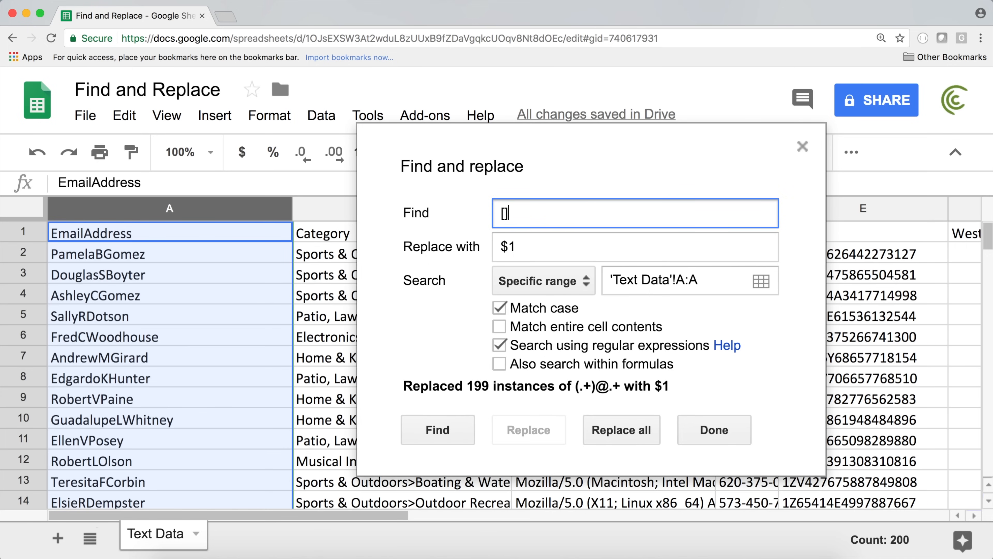
key(Left)
text(A-Z)
text(.+[A-)
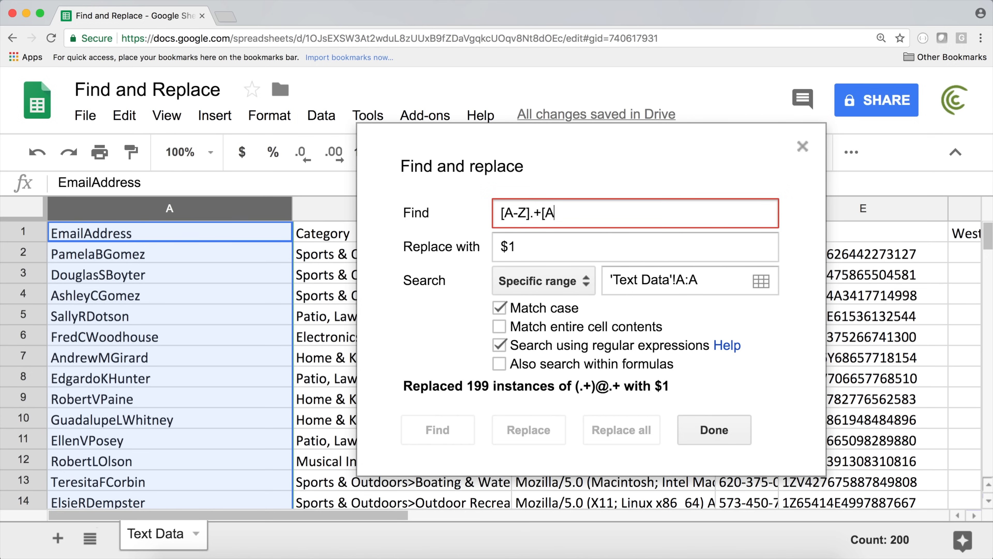
text(Z])
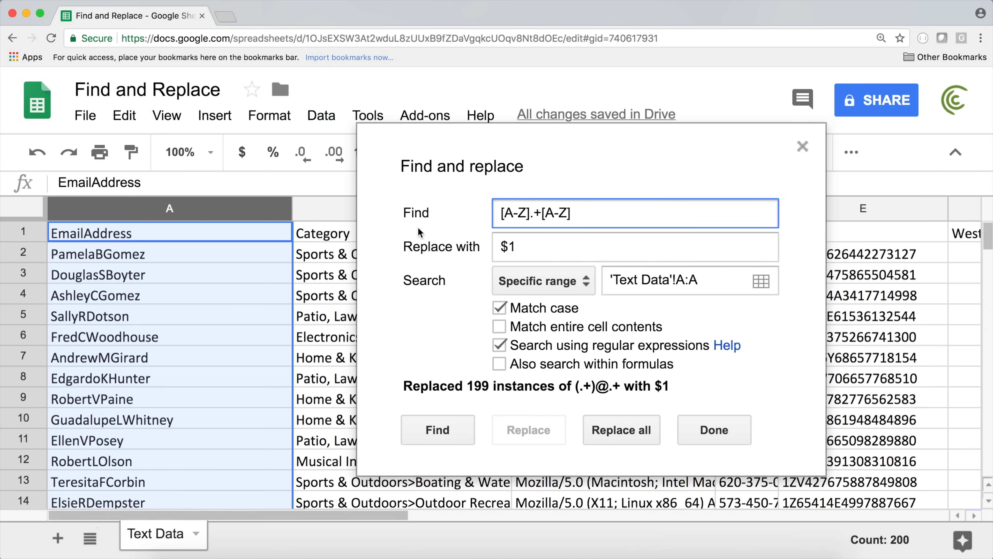
text([A)
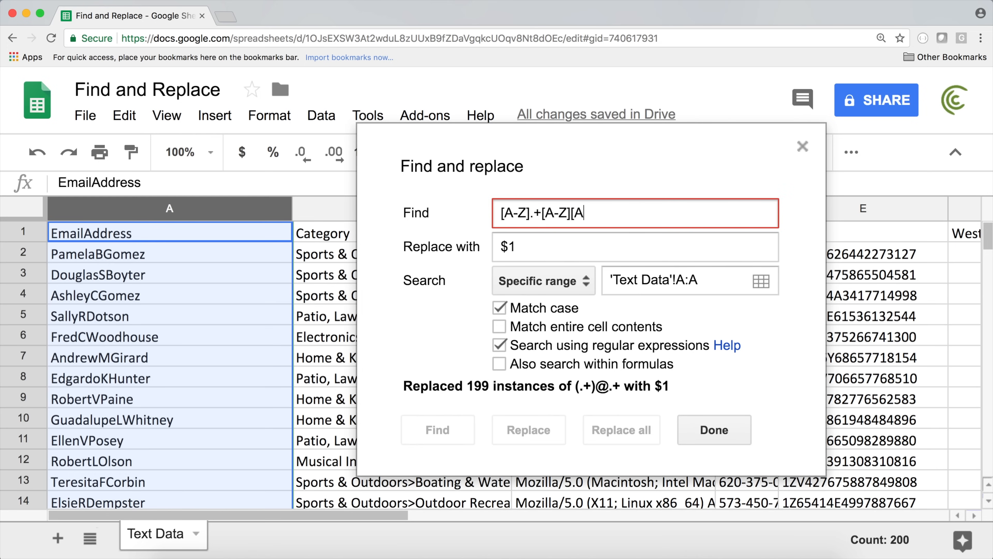
text(-Z])
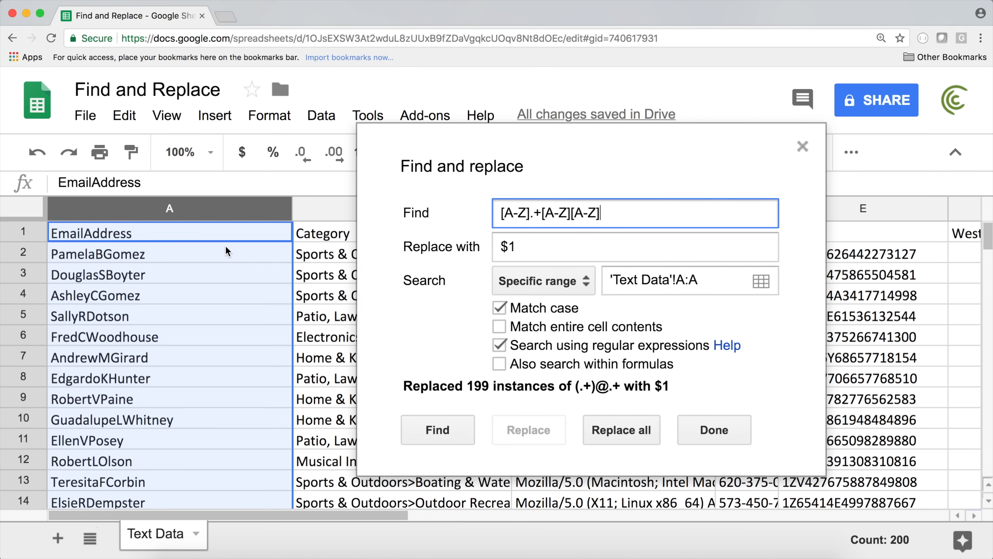
text(.+)
- Add three capture groups to the search pattern, making it ([A-Z].+)([A-Z])([A-Z].+)
click(501, 216)
text(()
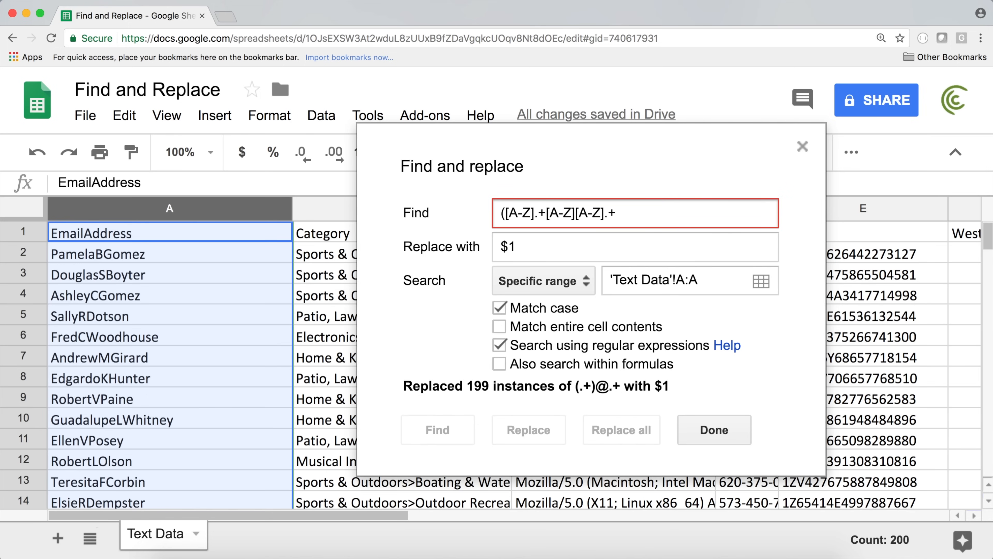
click(548, 214)
text())
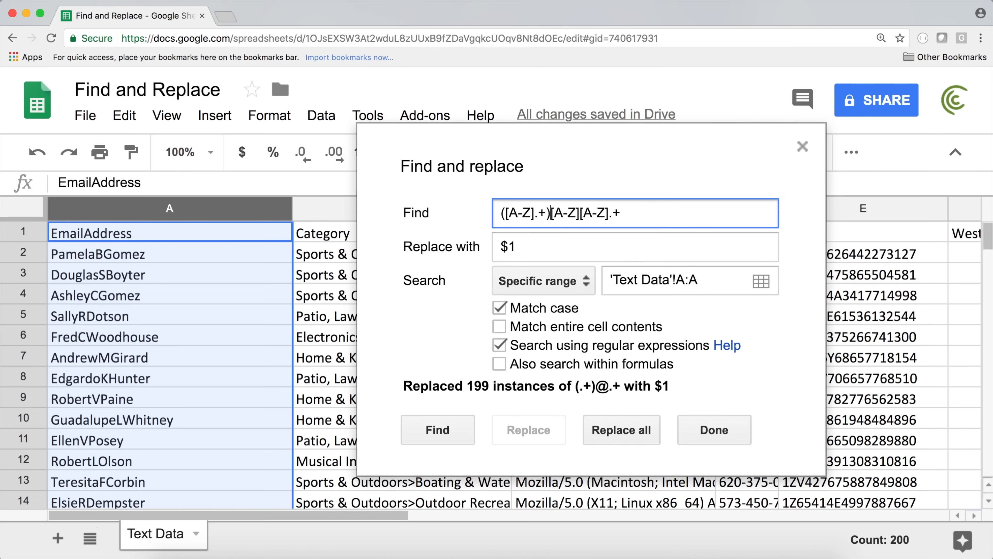
text(()
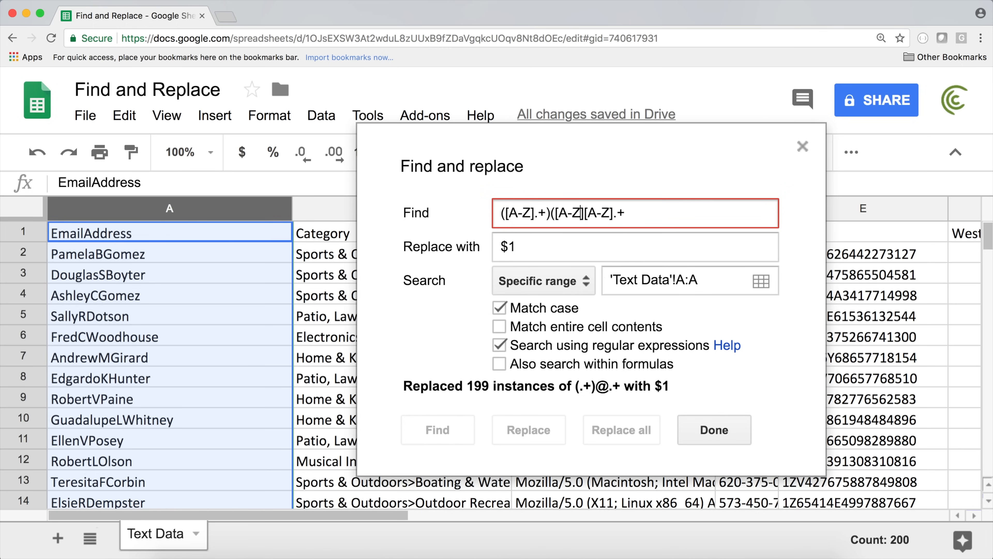
click(589, 214)
text())
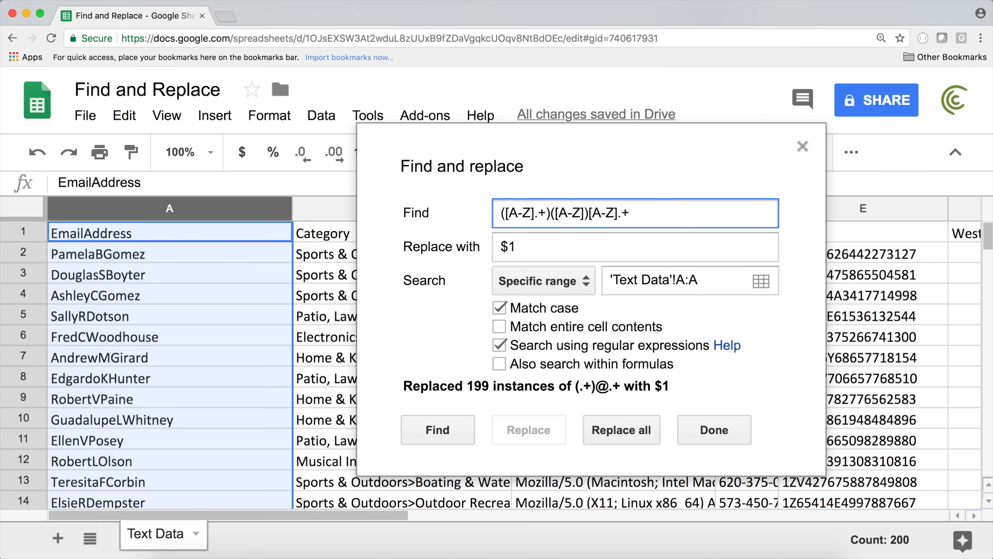
text(()
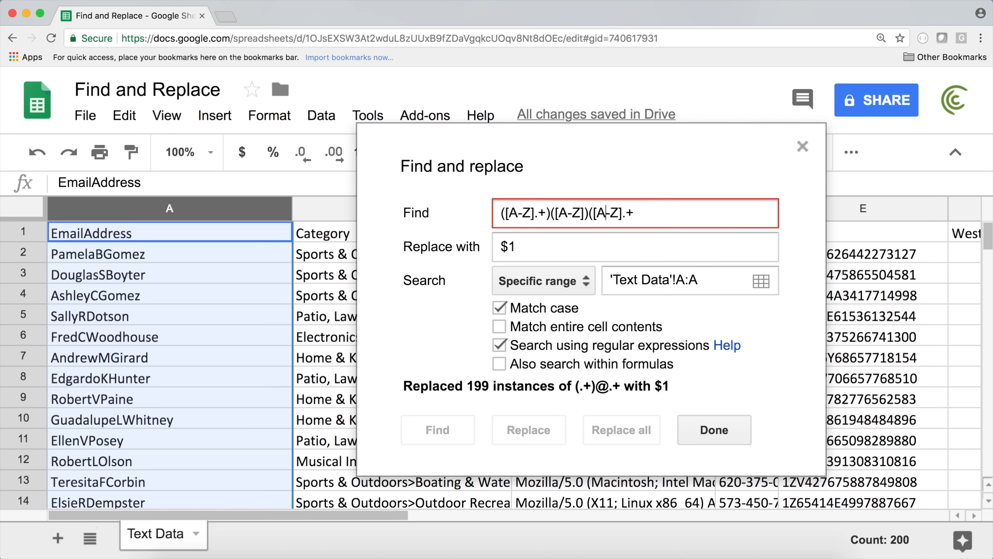
text())
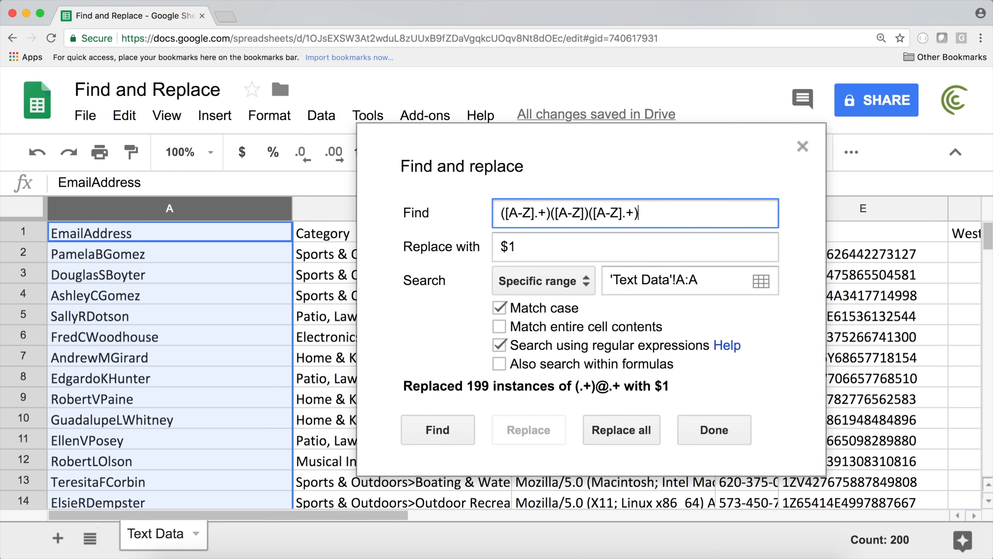
- Replace all matches in column A with $1 $2 $3, and undo that replacement
mouse_move(555, 213)
mouse_down()
mouse_move(538, 214)
mouse_move(573, 213)
mouse_up()
click(518, 213)
click(546, 246)
text($2)
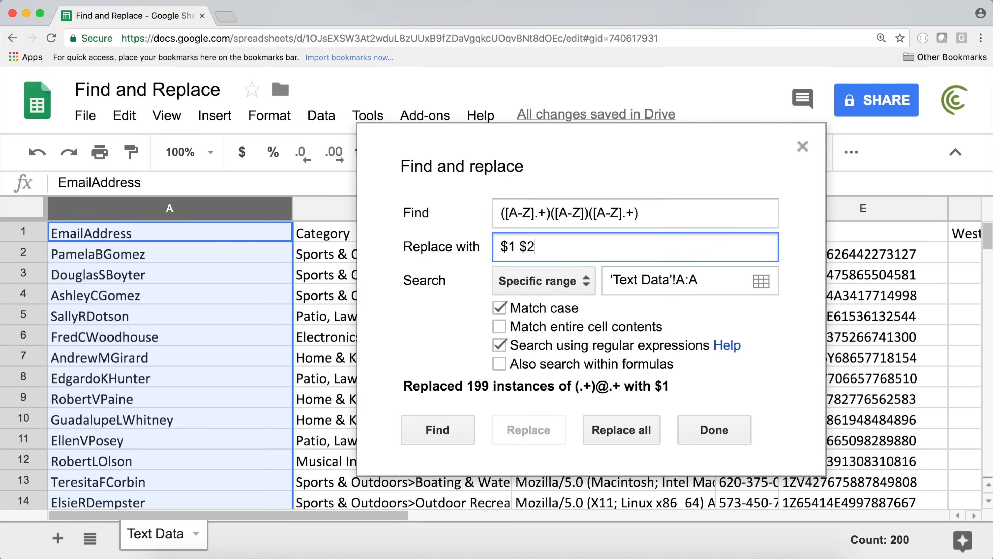
text( $3)
click(632, 430)
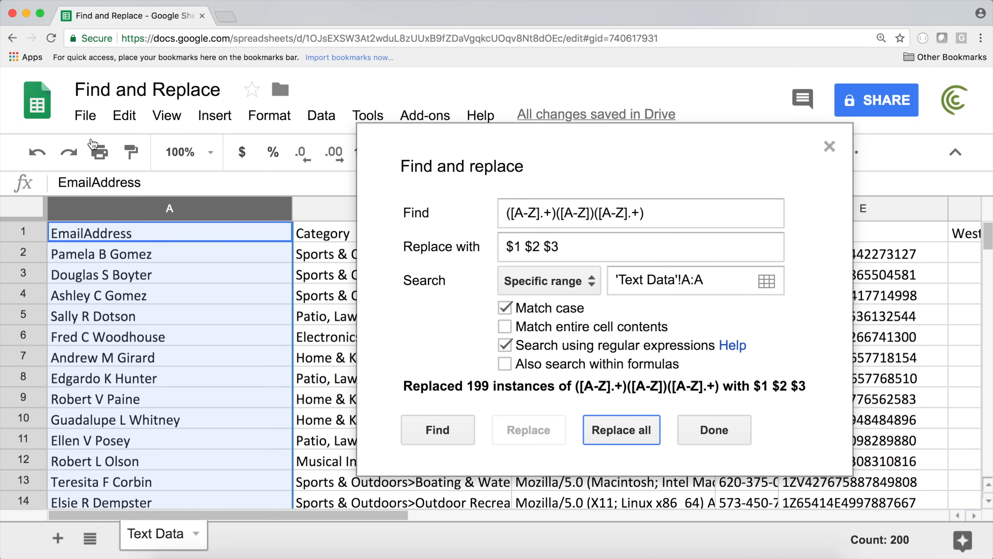
click(46, 157)
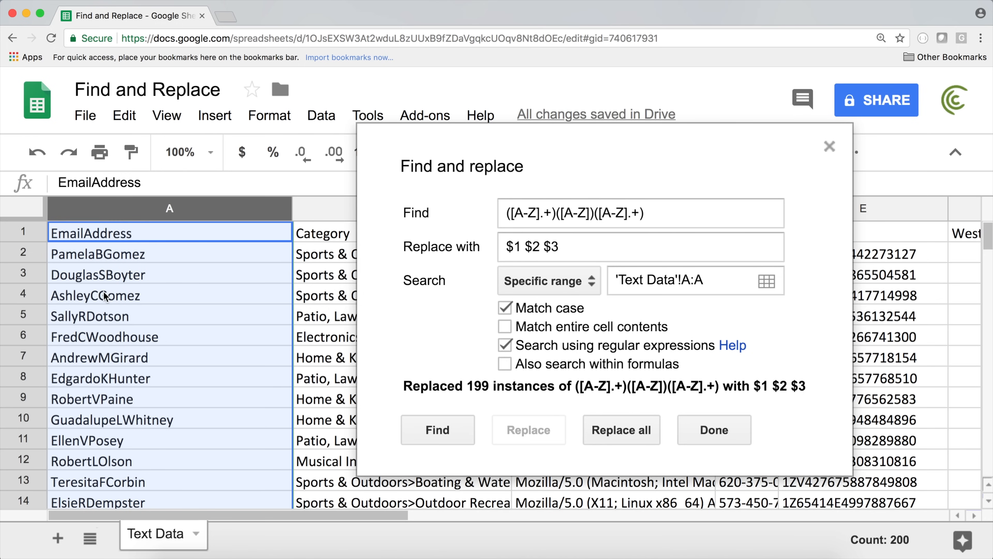
- Remove the capture group around the middle initial, making the search pattern ([A-Z].+)[A-Z]([A-Z].+)
click(561, 214)
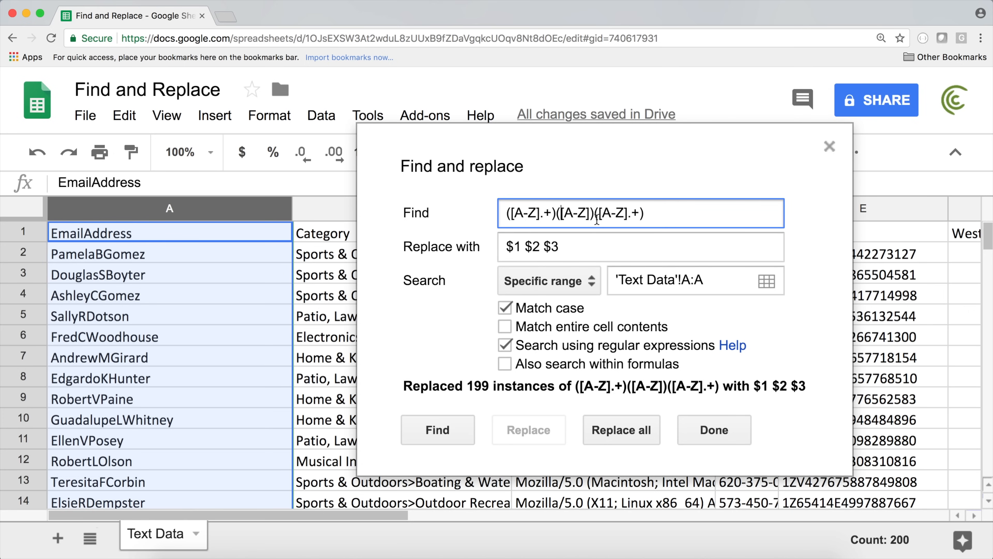
key(BackSpace)
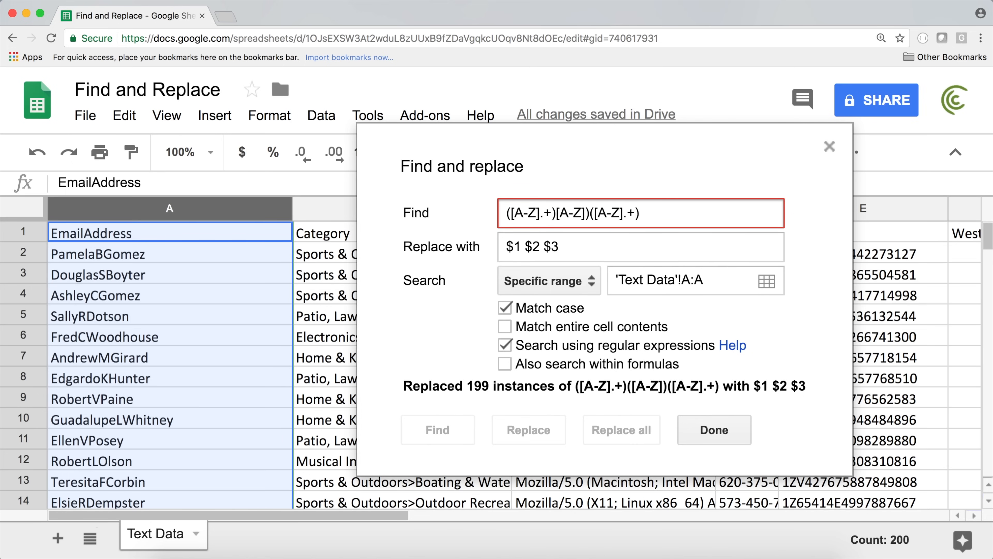
key(BackSpace)
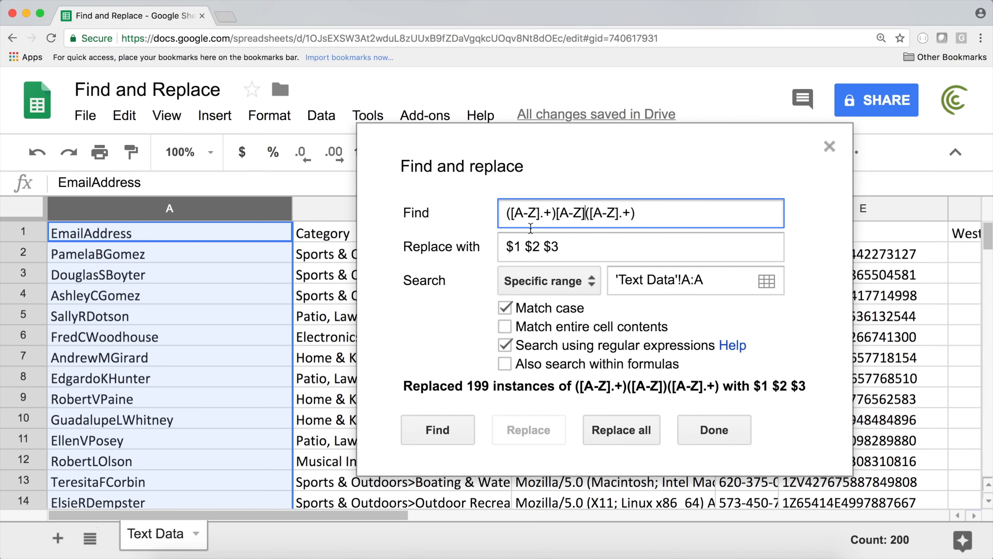
- Replace all matches in column A with $1 $2 to drop the middle initials, and close Find and replace
click(577, 246)
drag(505, 213, 553, 214)
drag(580, 246, 527, 249)
key(BackSpace)
text($2)
click(624, 436)
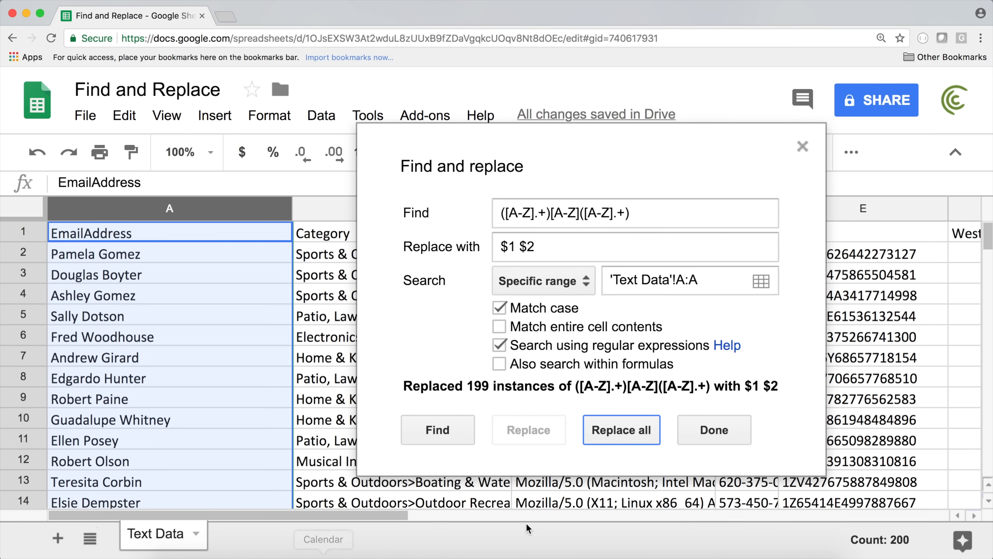
click(714, 429)
- Widen the Category column B to fit its long category paths, and select cell B2
drag(510, 206, 859, 206)
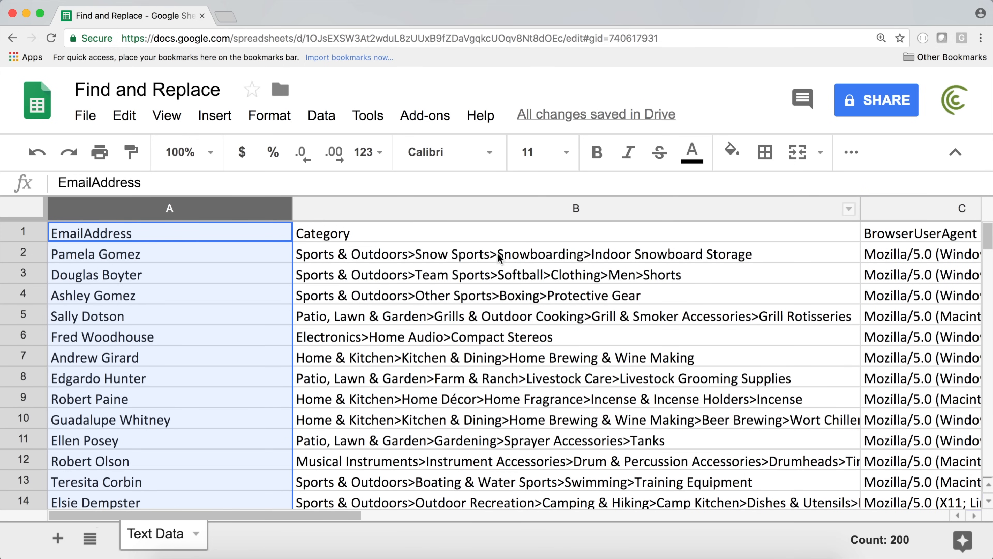
click(489, 252)
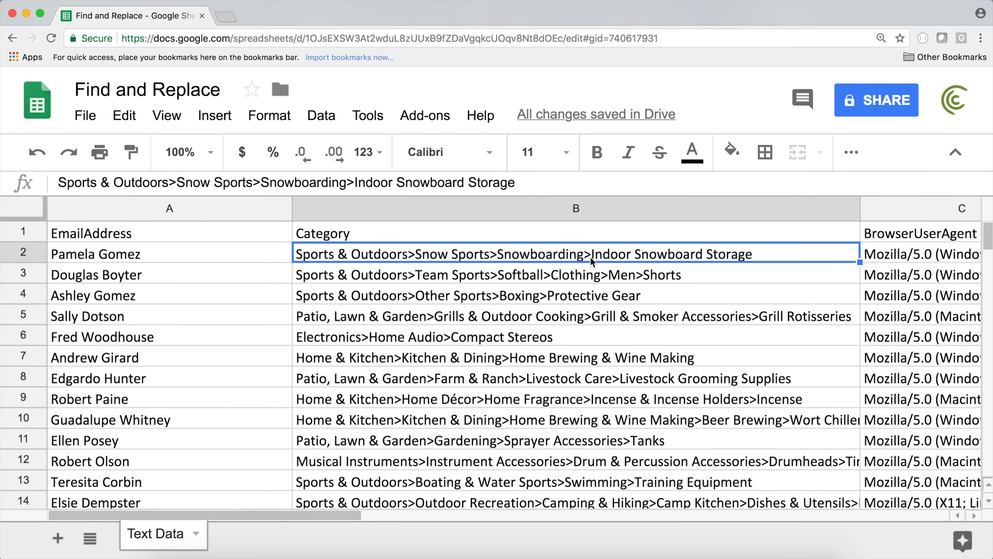
double_click(585, 253)
double_click(601, 254)
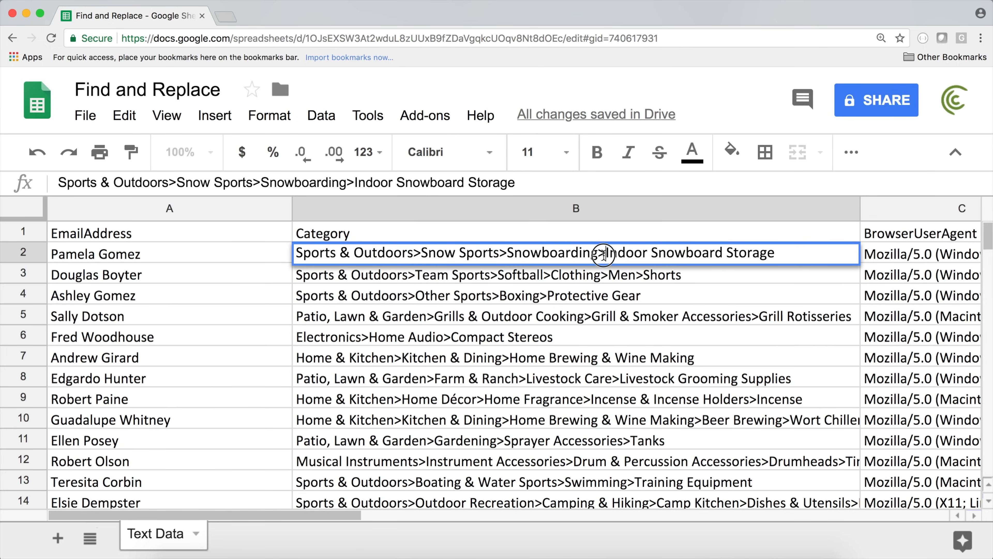
key(Return)
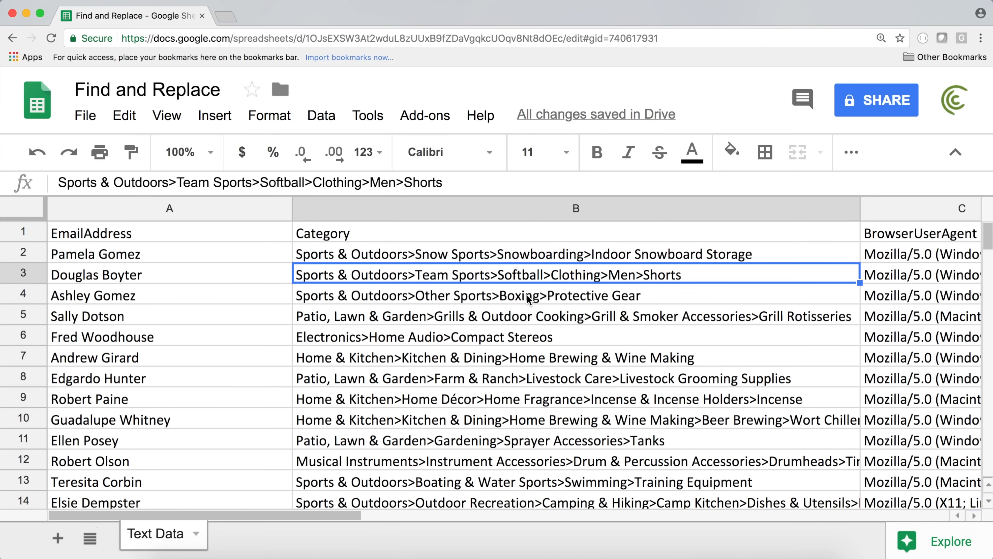
click(392, 253)
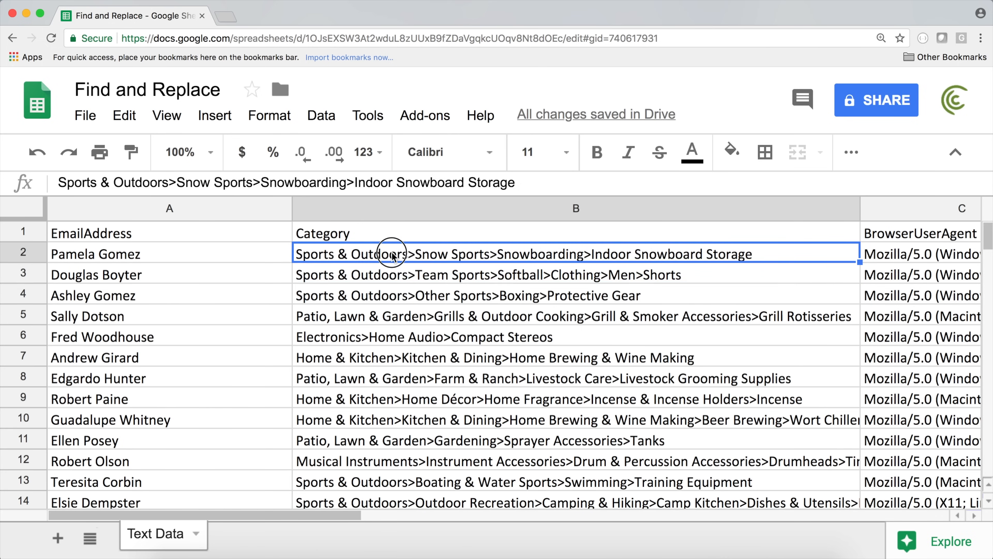
- Examine the last segment of the category paths in B2 and B3
double_click(739, 250)
drag(605, 253, 881, 253)
click(608, 284)
double_click(602, 253)
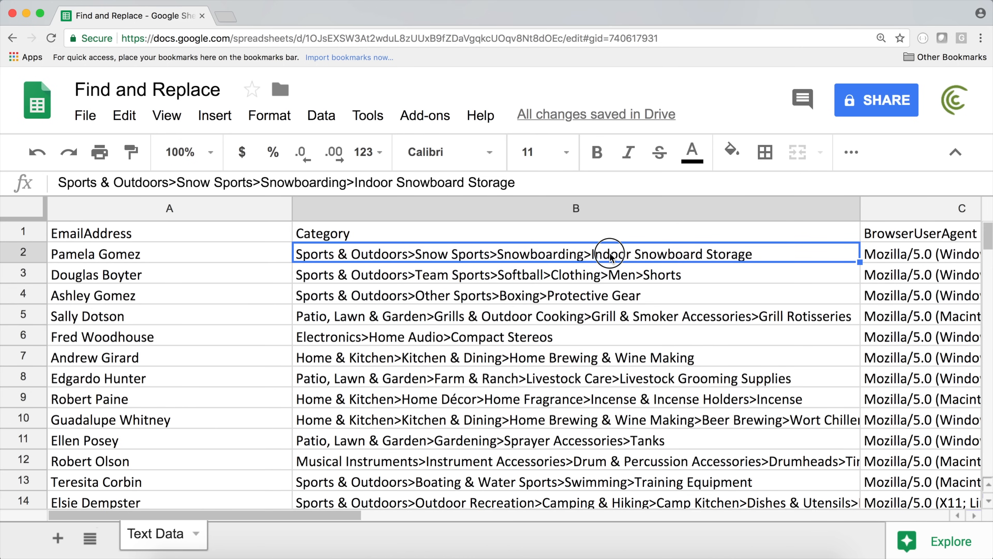
drag(605, 253, 813, 254)
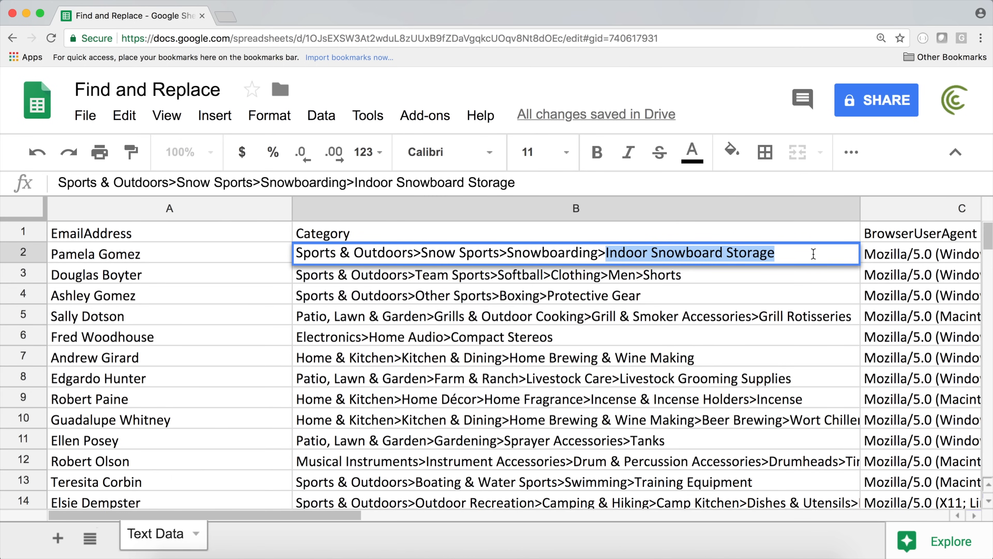
key(Return)
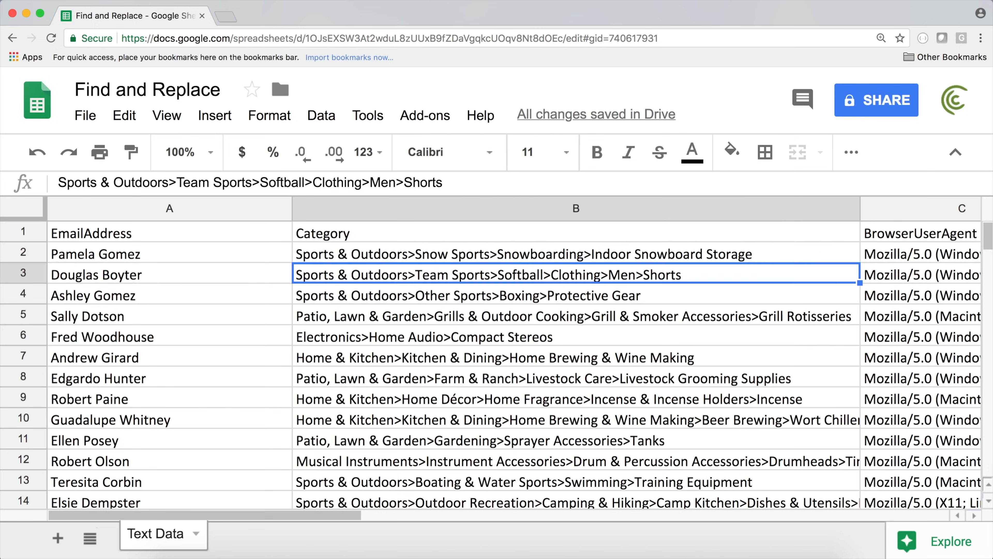
double_click(657, 279)
click(582, 294)
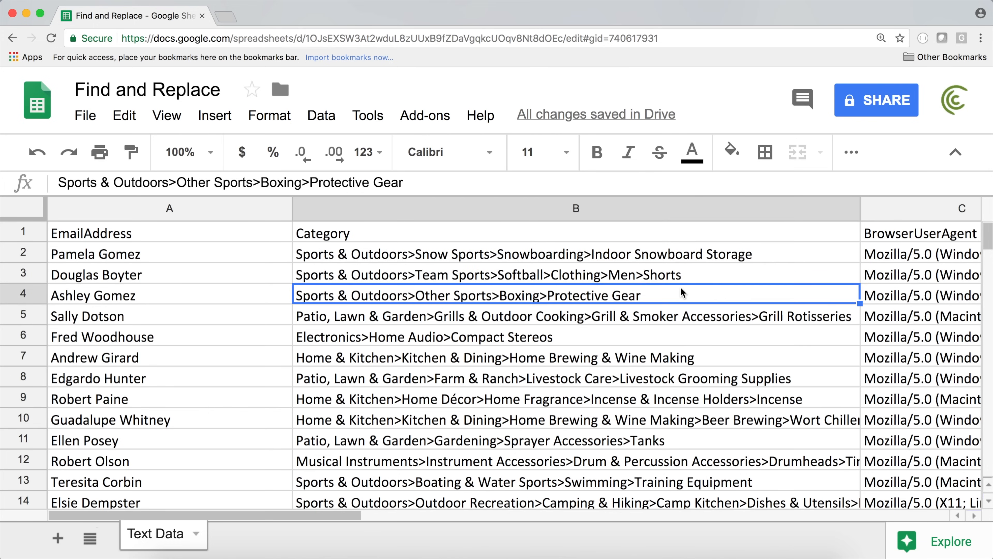
- Open Find and replace for column B with regular expression search and Match case enabled
click(430, 211)
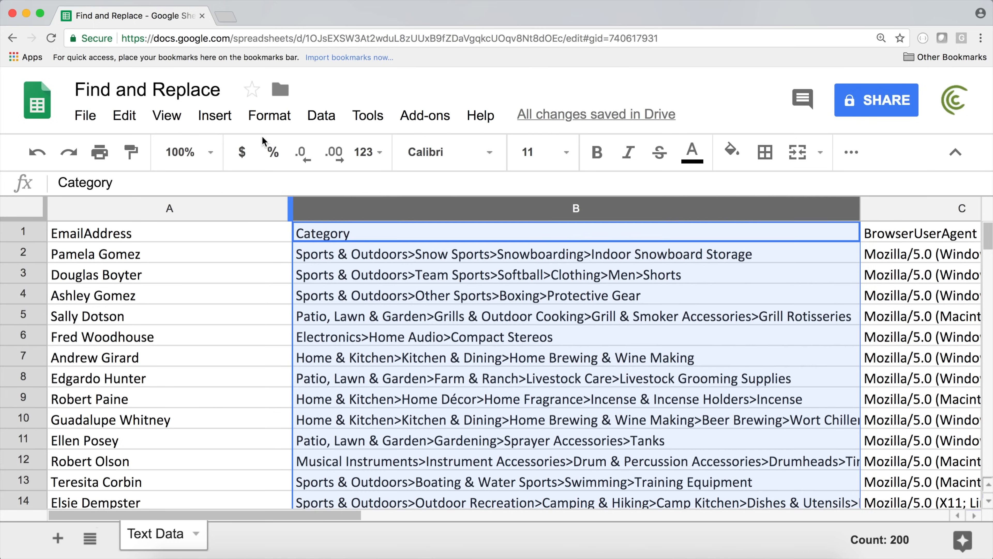
click(129, 116)
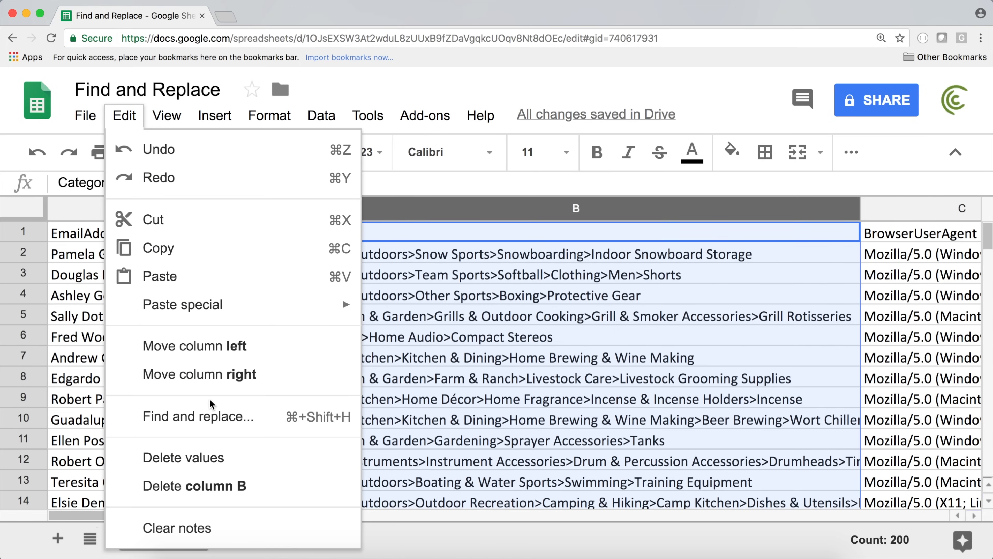
click(209, 414)
click(404, 368)
click(404, 331)
drag(510, 168, 378, 215)
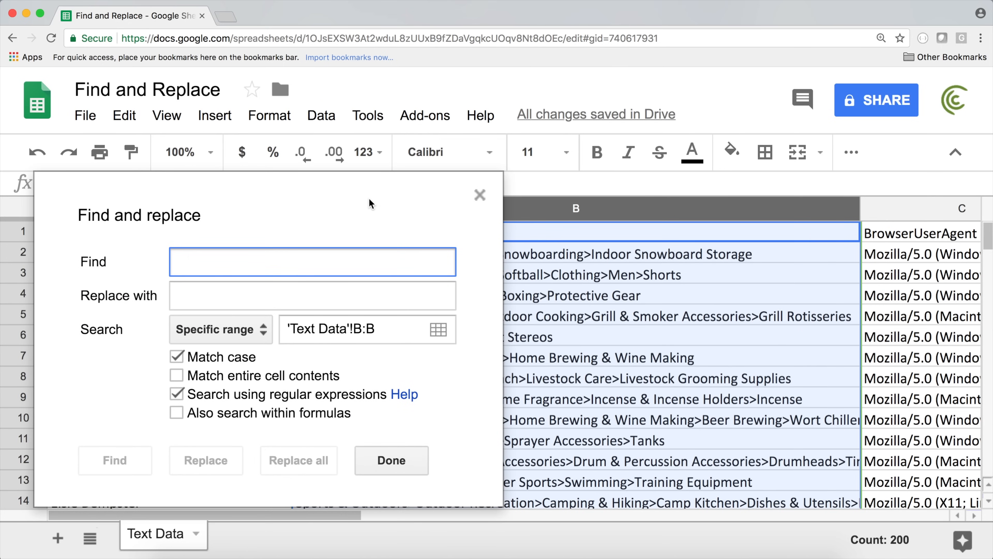
- Enter the search pattern .+>(.+) to capture the text after the last > of each category path
text(.+>)
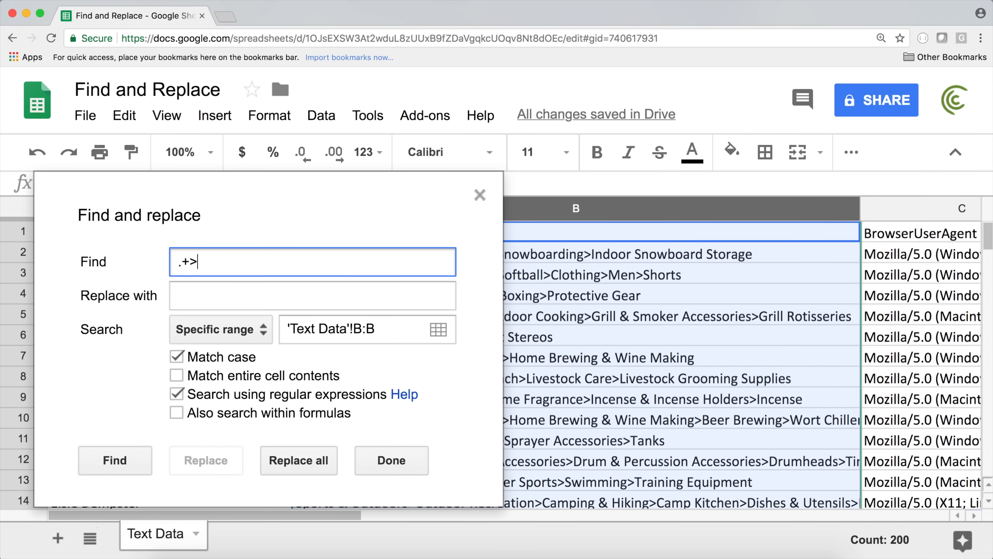
text(.+)
key(Left)
key(Left)
text((.+)
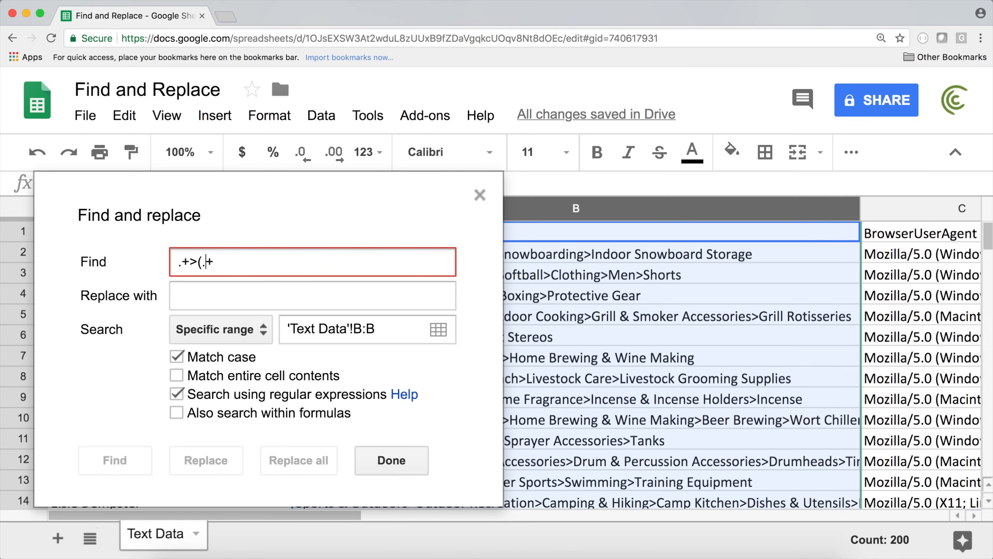
text())
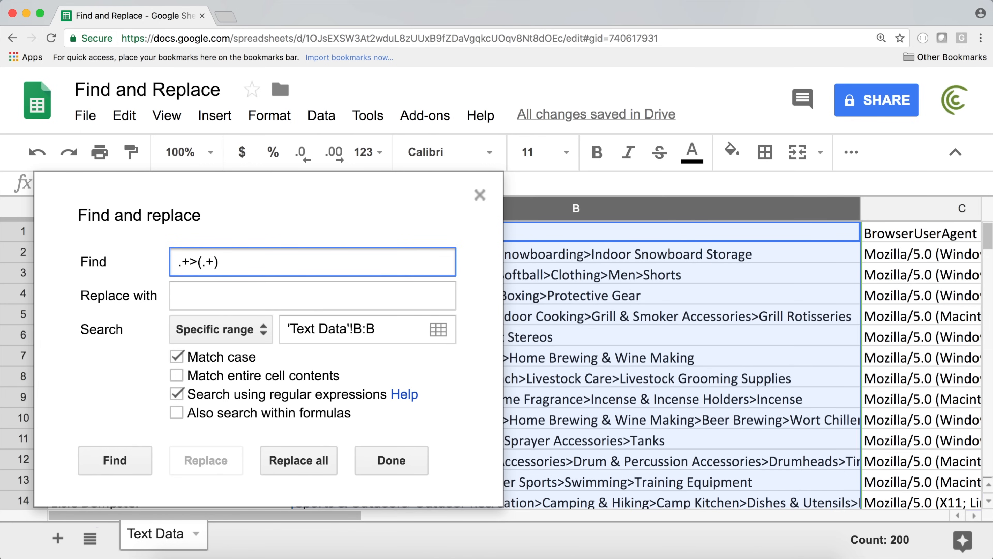
- Replace all matches in column B with $1 to keep only the last category level, and undo that replacement
click(268, 303)
text($1)
drag(232, 259, 197, 261)
click(299, 460)
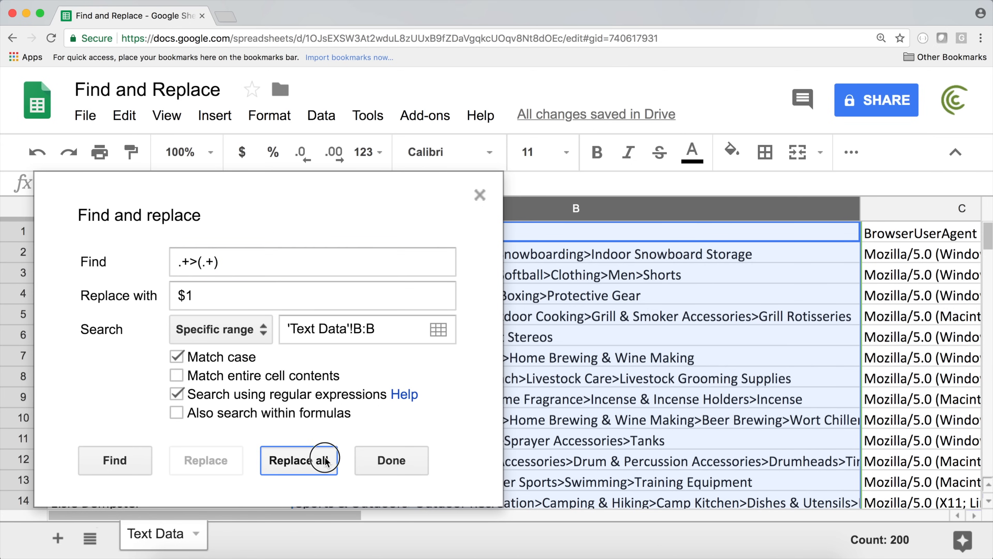
drag(343, 199, 901, 159)
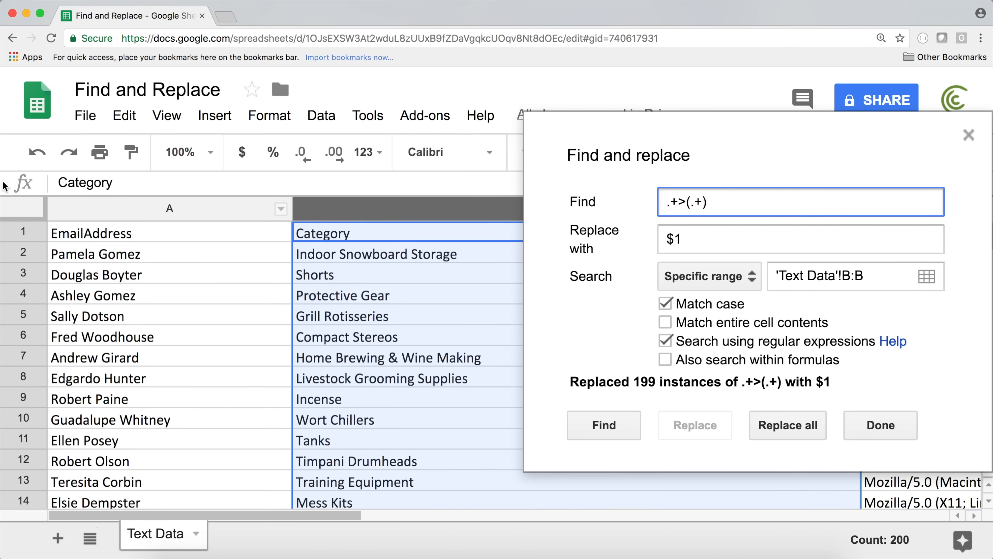
click(36, 153)
- Examine the .+ and > parts of the search pattern against the category paths, and close Find and replace
drag(765, 126, 204, 155)
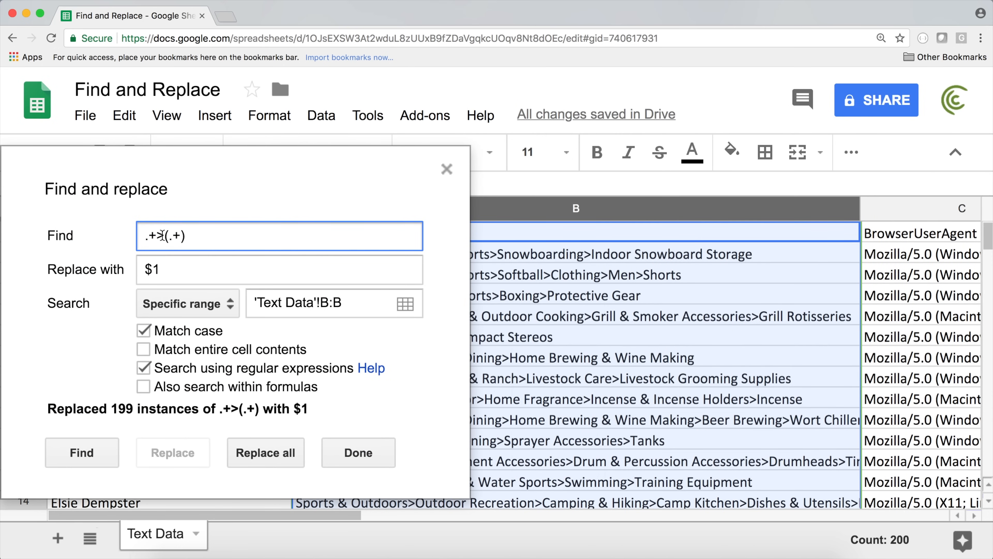
drag(145, 237, 157, 238)
click(157, 236)
drag(209, 167, 694, 283)
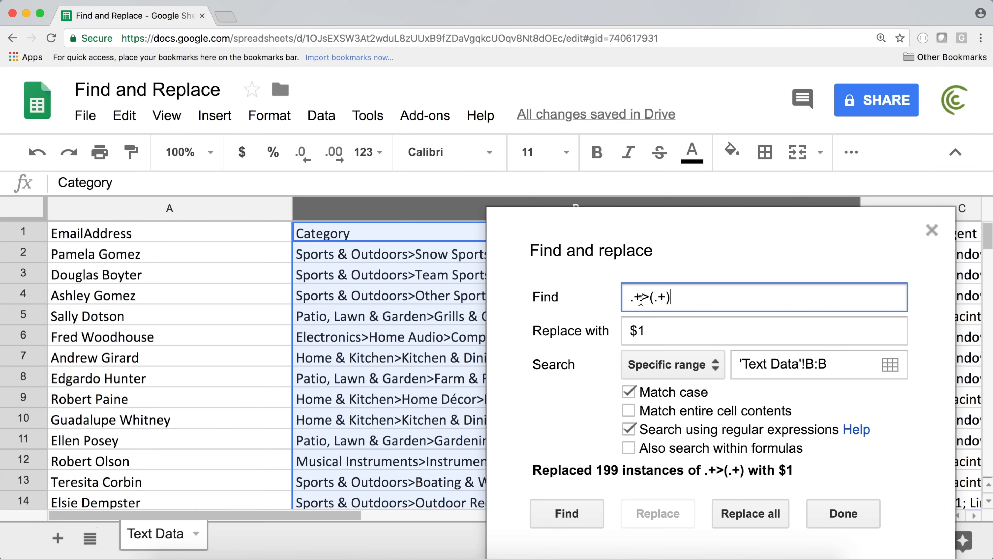
drag(628, 298, 639, 298)
click(642, 297)
drag(649, 299, 644, 300)
drag(514, 224, 302, 228)
click(756, 223)
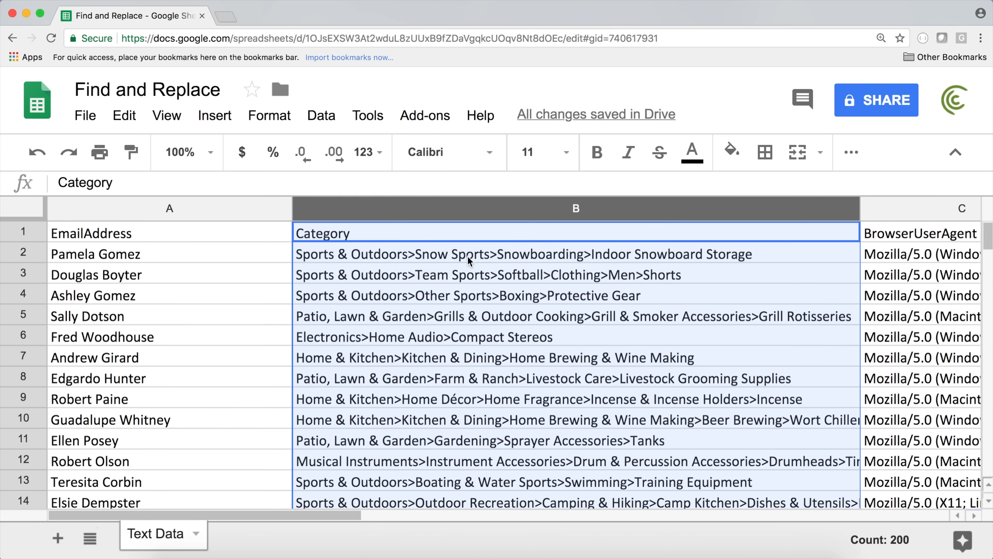
- Examine the parts of the category path in B2 before and after its last > separator
click(494, 254)
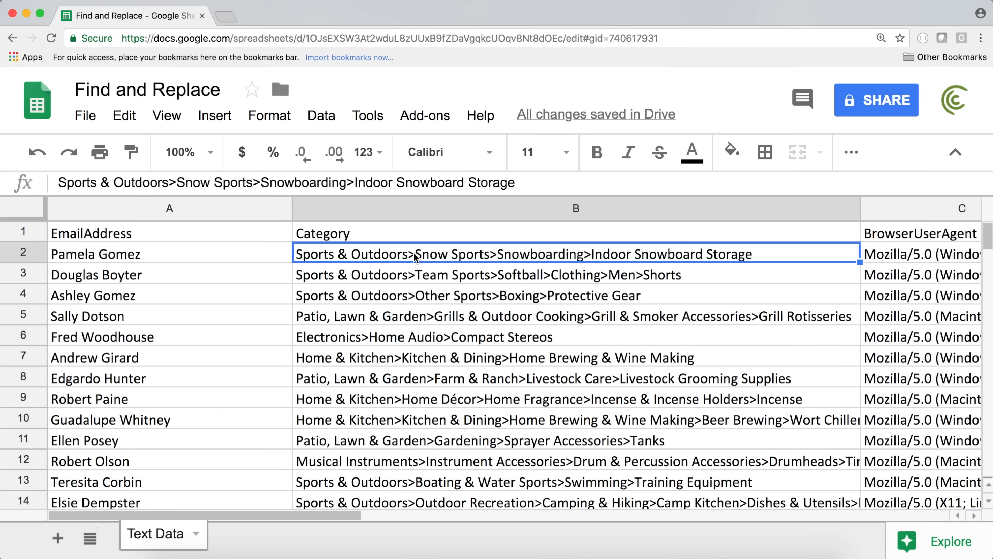
double_click(591, 255)
click(606, 254)
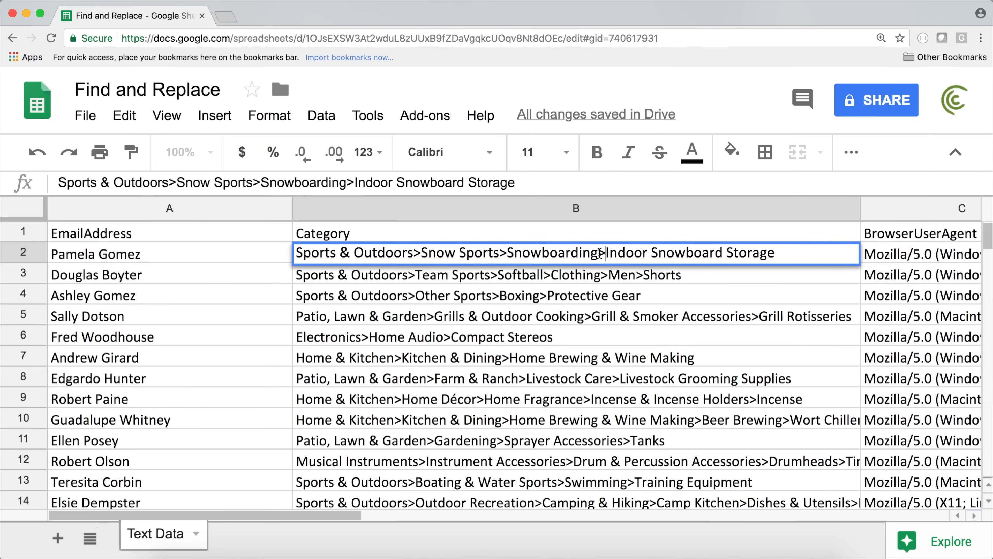
drag(413, 252, 287, 258)
click(586, 254)
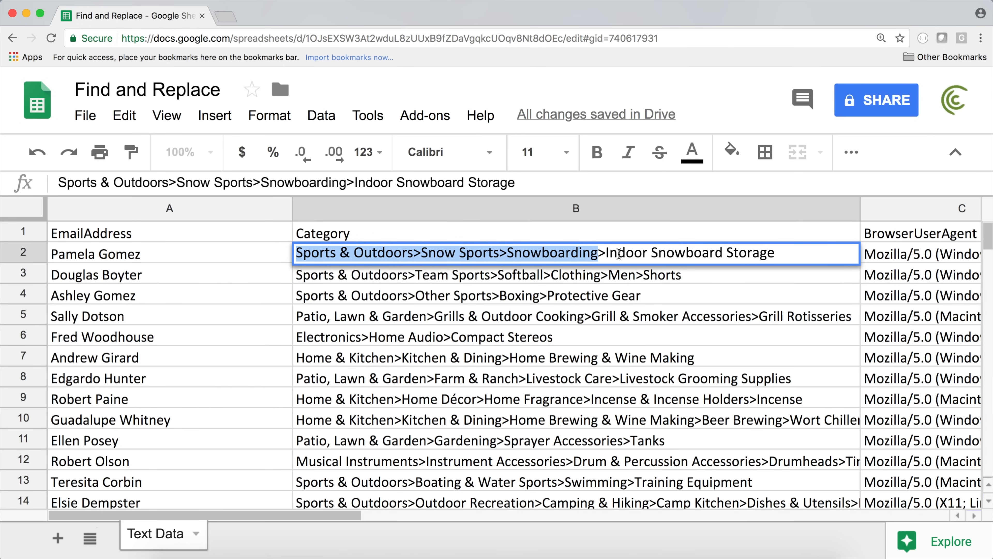
click(608, 253)
drag(606, 254, 598, 253)
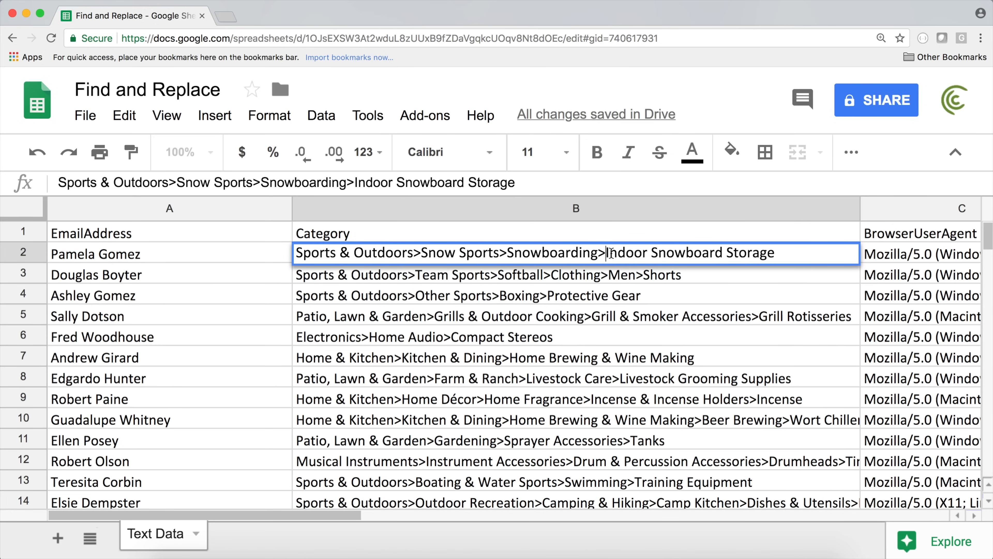
drag(606, 254, 858, 240)
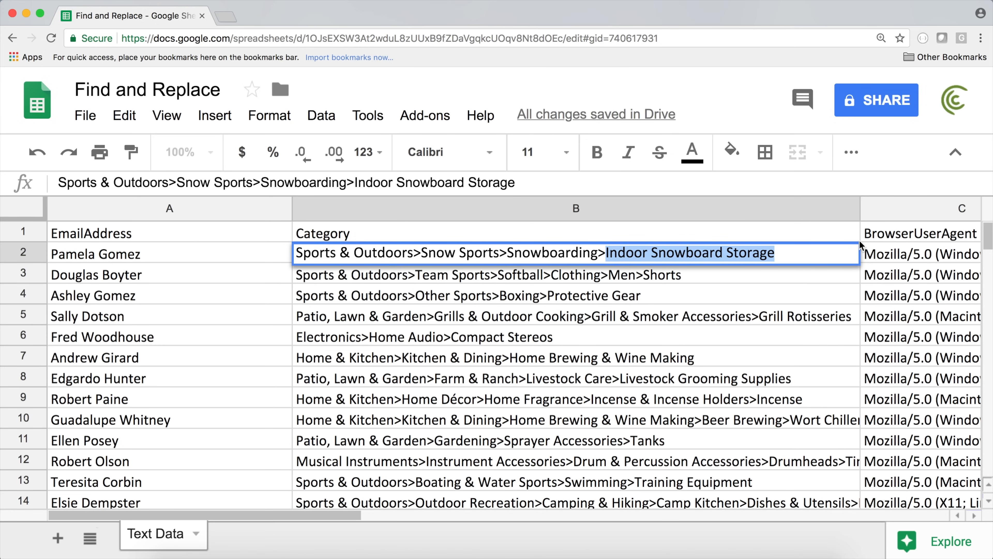
key(Return)
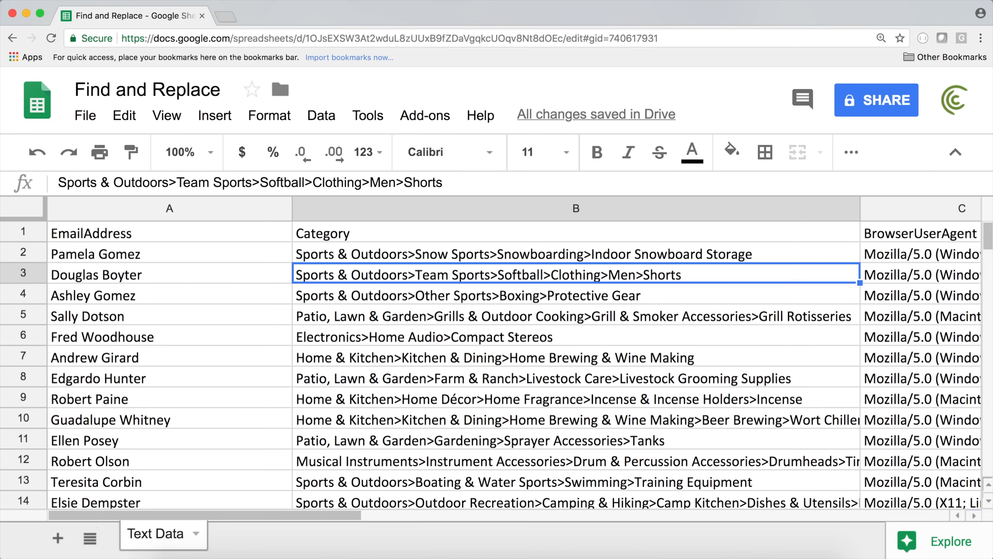
- Reopen Find and replace for column B, enabling regular expression search and Match case
click(469, 213)
click(117, 118)
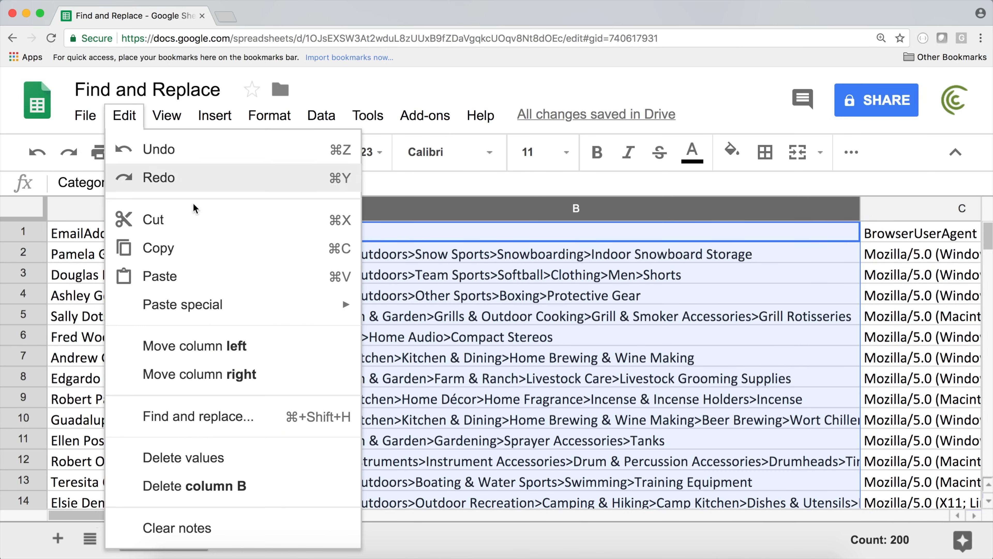
click(221, 418)
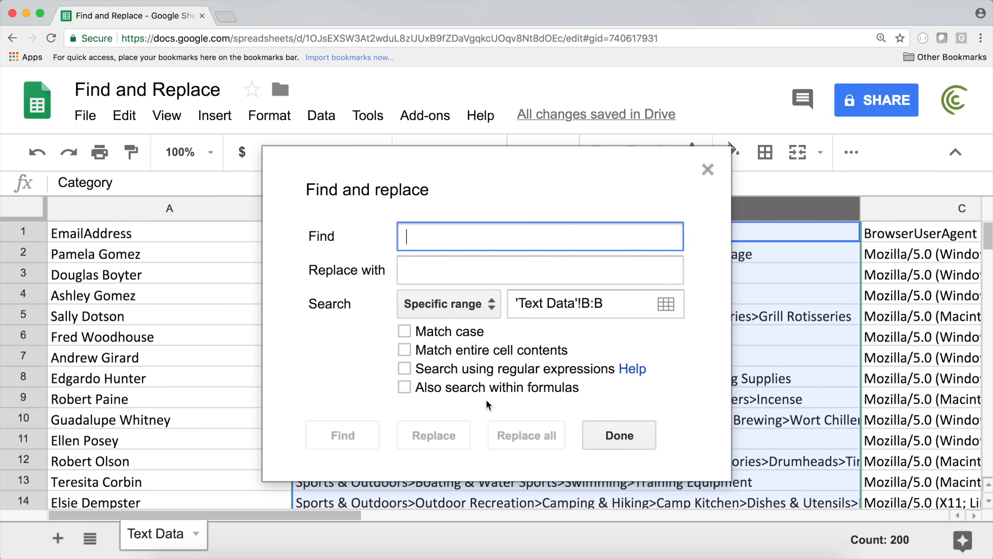
click(405, 368)
click(404, 331)
drag(372, 168, 802, 160)
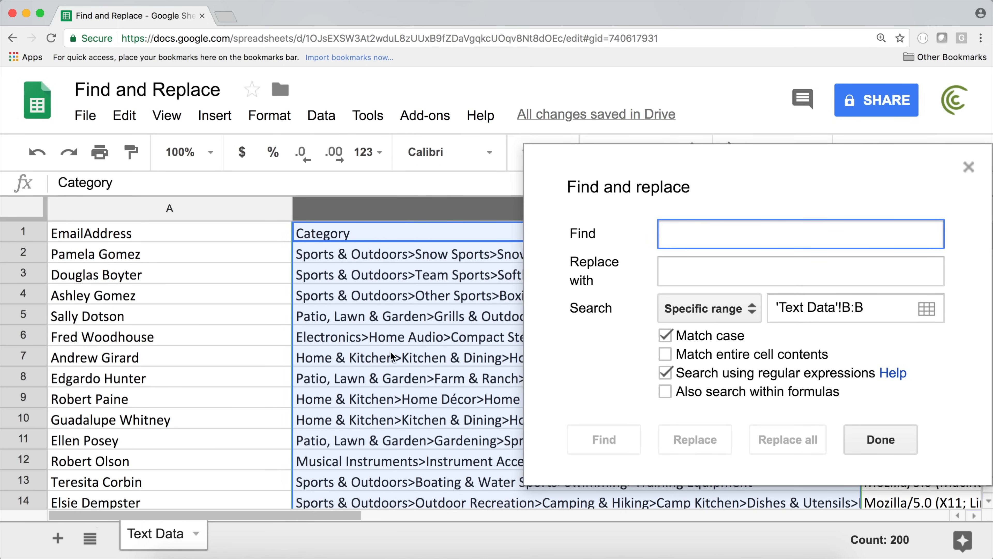
drag(670, 156, 567, 218)
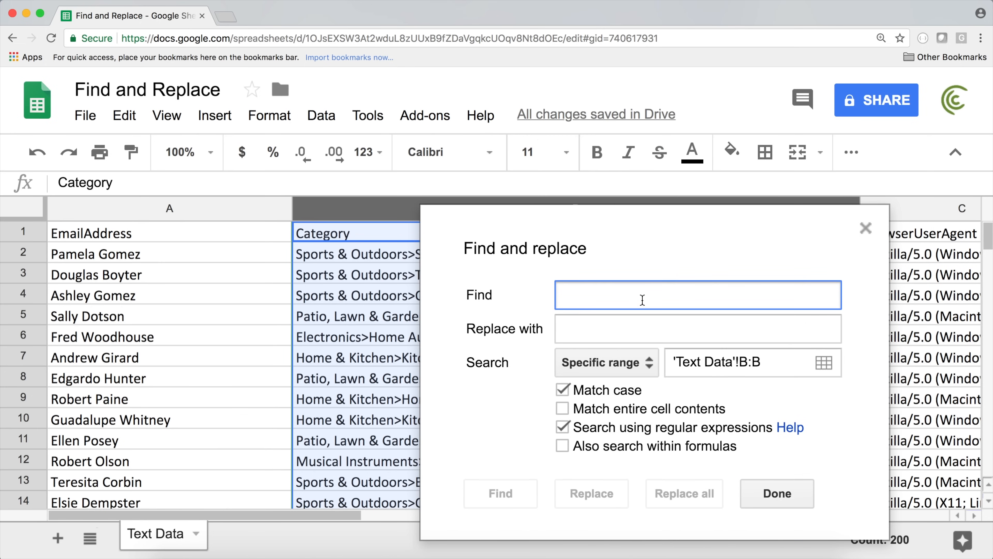
- Enter the search pattern (.+)>.+ and the replacement $1 to capture everything before the last >
text(.+>.+)
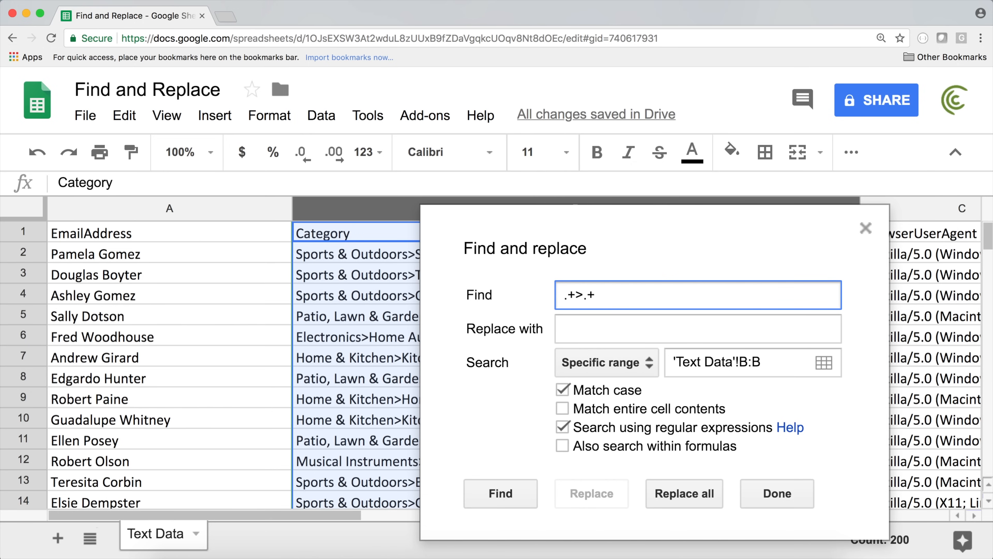
text(()
key(Right)
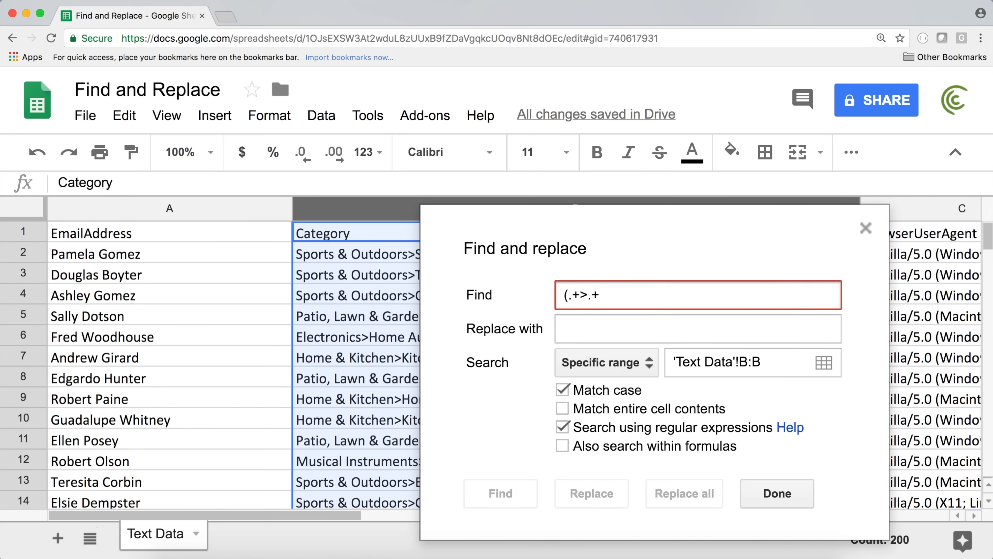
text())
click(646, 329)
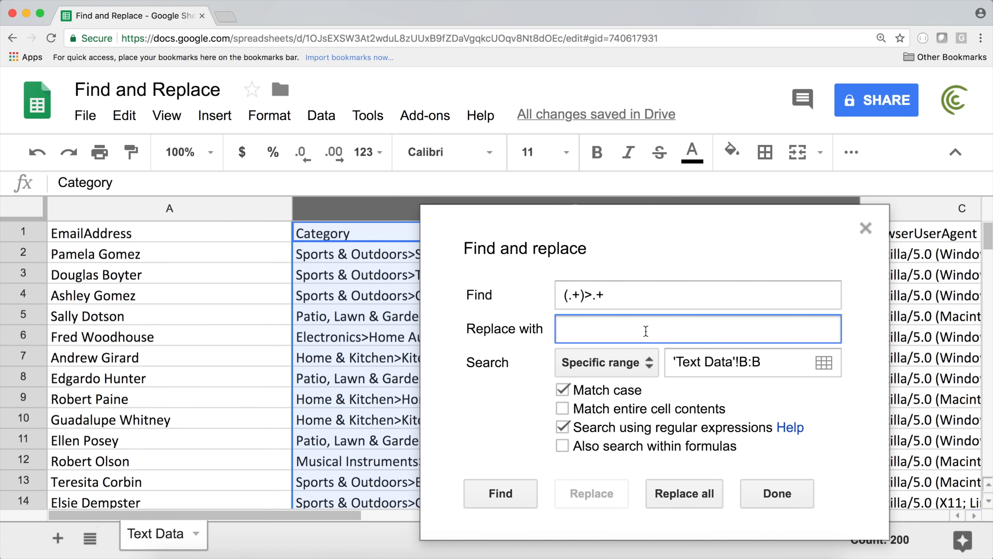
text($1)
- Replace all matches in column B to drop the last category level, and undo that replacement
drag(565, 230, 398, 251)
drag(309, 274, 27, 273)
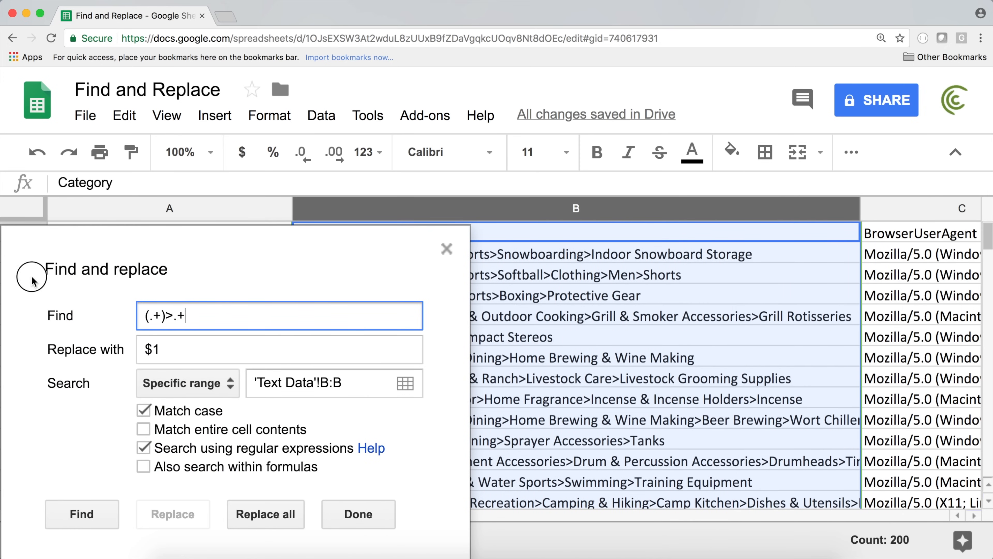
click(274, 513)
drag(191, 245, 968, 240)
drag(739, 229, 3, 223)
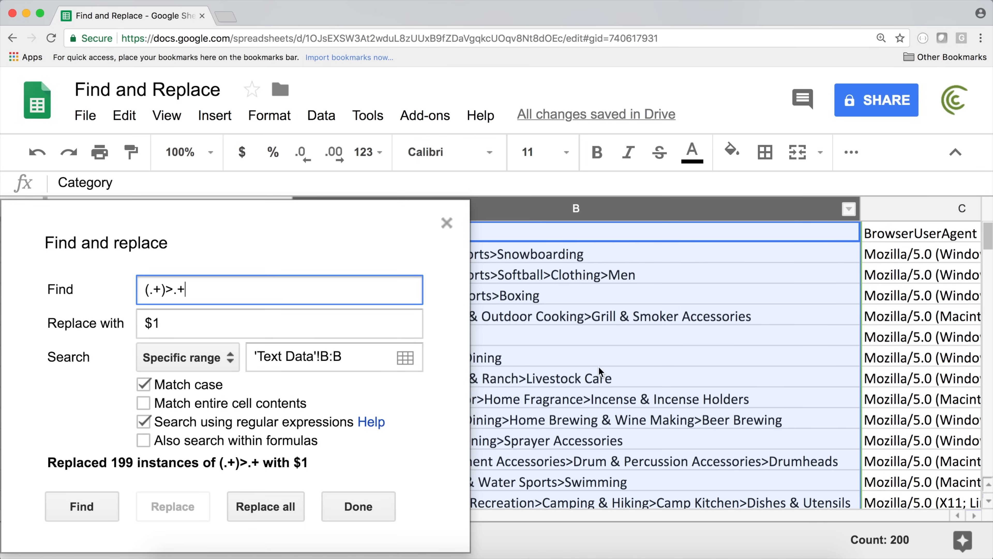
drag(221, 251, 649, 246)
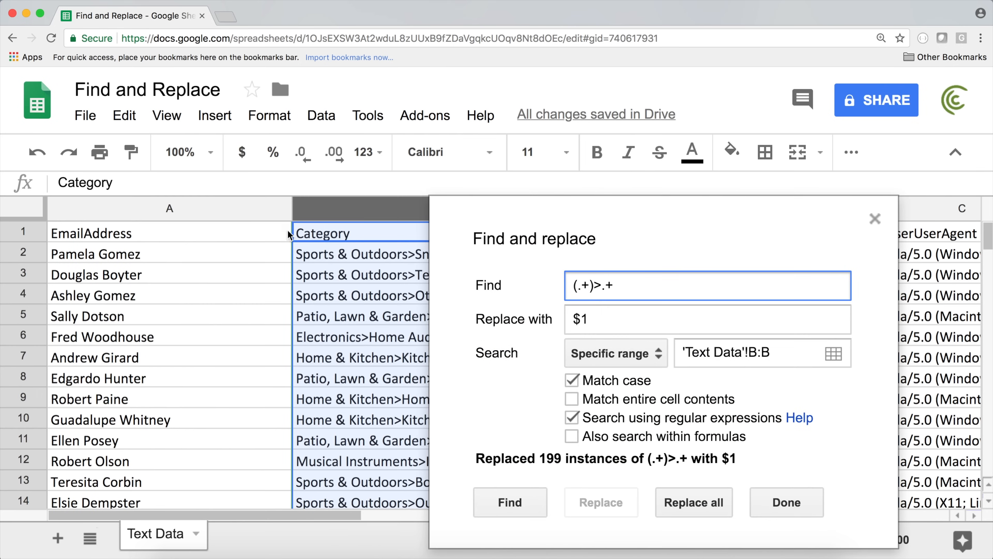
click(37, 152)
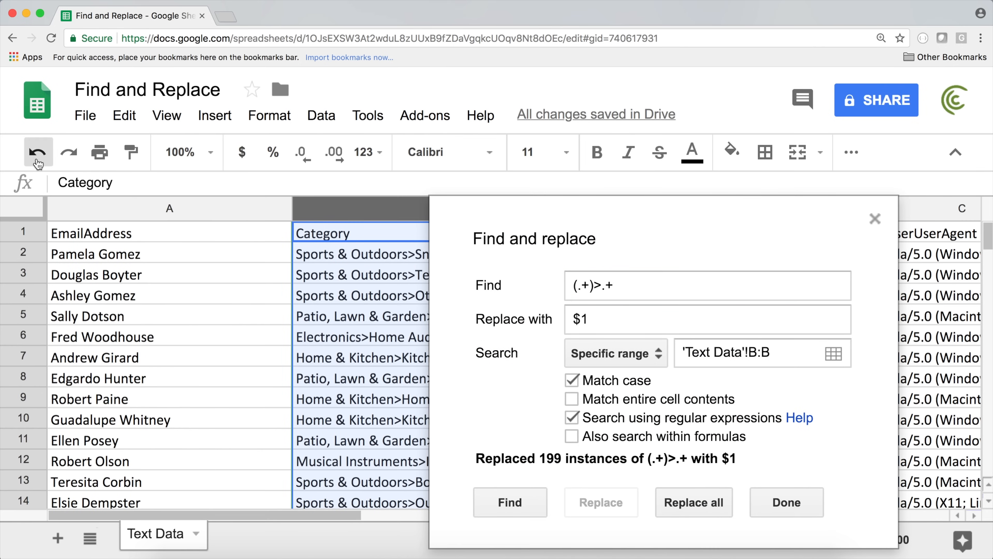
- Replace the search pattern with [^>]+ to match runs of characters other than the > separator
drag(545, 208, 511, 180)
click(468, 255)
key(BackSpace)
text([])
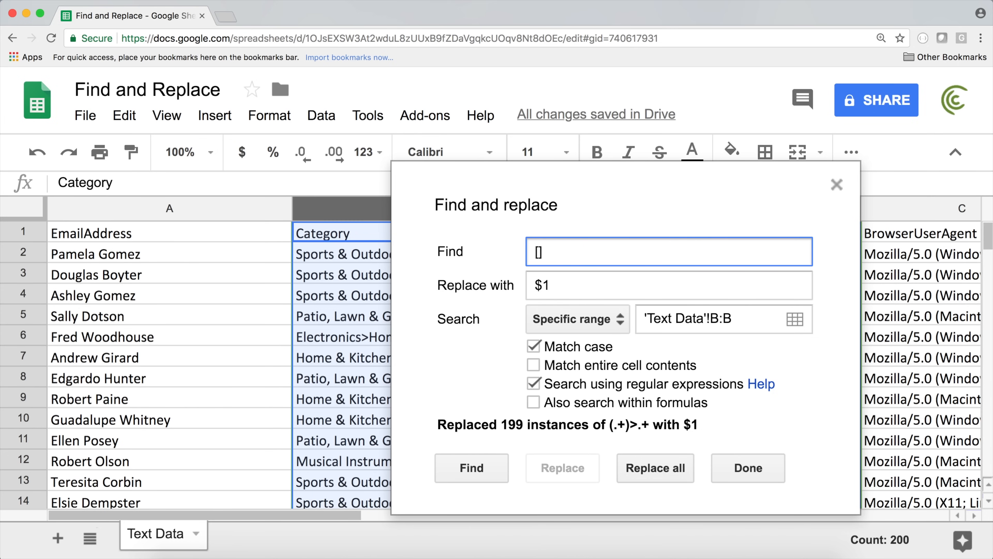
text(^>)
click(567, 254)
drag(566, 254, 529, 248)
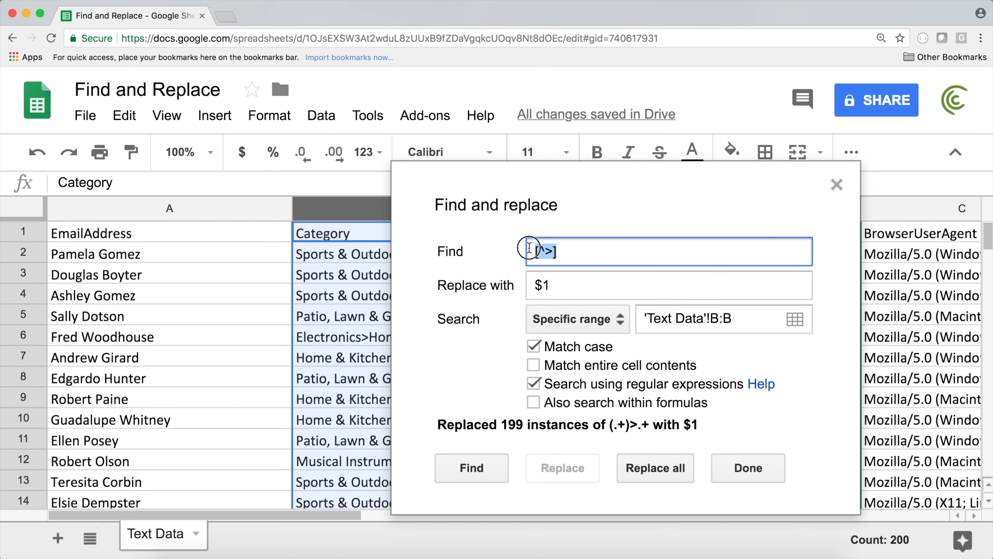
click(567, 251)
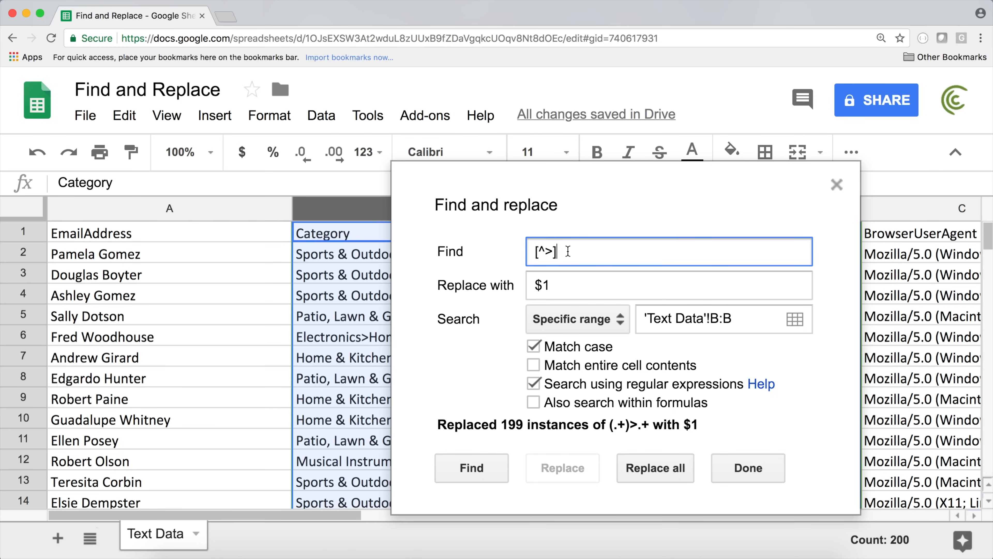
text(+)
drag(559, 250, 524, 251)
- Extend the search pattern to ([^>]+).+ so the text before the first > is captured for the $1 replacement
drag(483, 178, 826, 137)
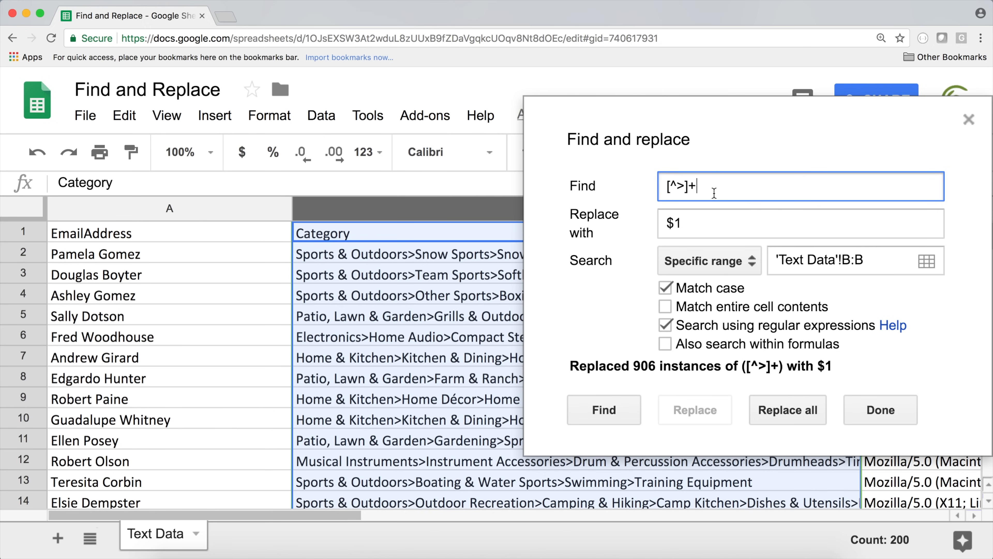
text(>)
drag(697, 187, 717, 186)
click(661, 186)
text(()
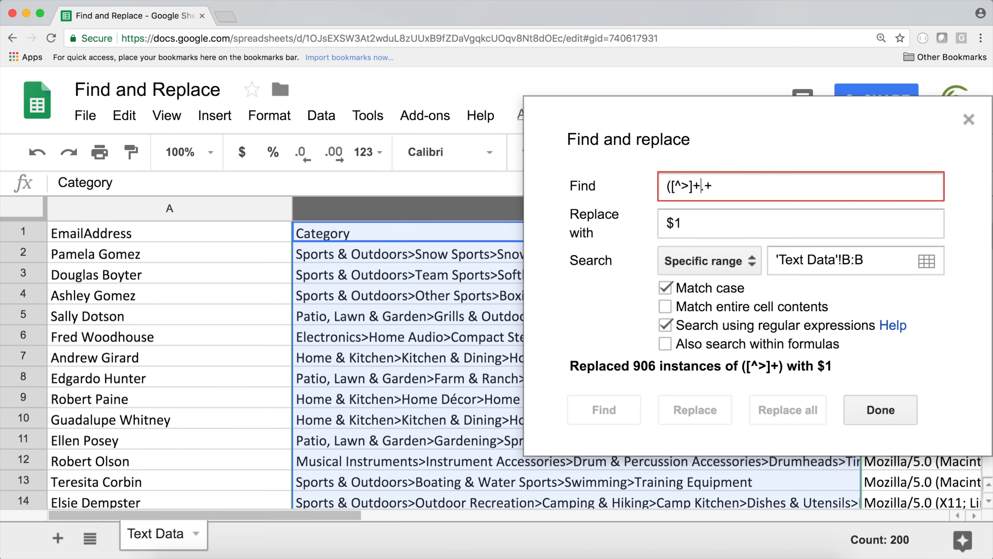
text())
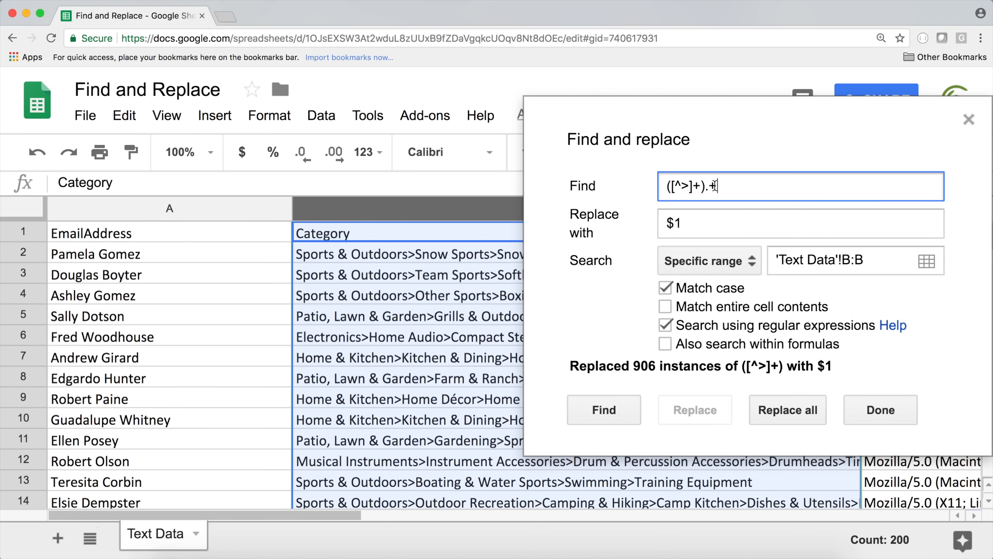
drag(708, 185, 661, 186)
key(Right)
text(.)
- Replace all matches in column B to keep only the first category level, and undo that replacement
click(808, 408)
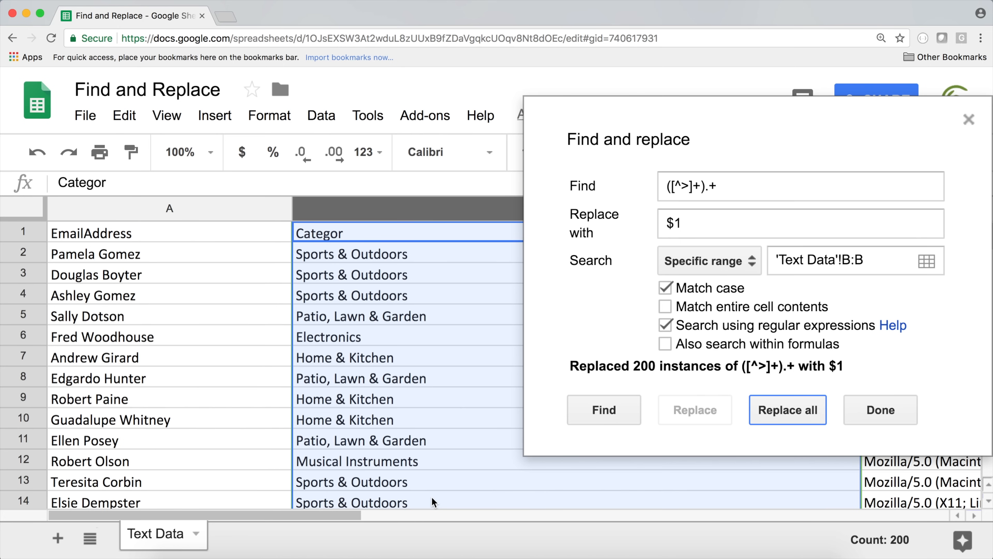
key(Escape)
click(38, 152)
- Examine the row 2 entries from Category across to GUID, and return to the TelephoneNumber and UPS columns
click(443, 259)
key(Right)
key(Right)
key(Right)
key(Right)
key(Right)
key(Right)
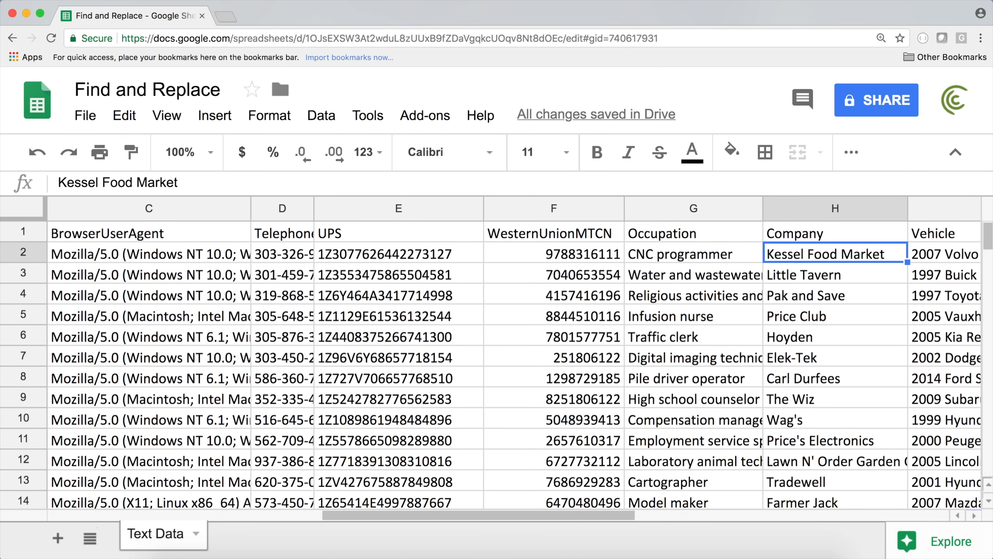
key(Right)
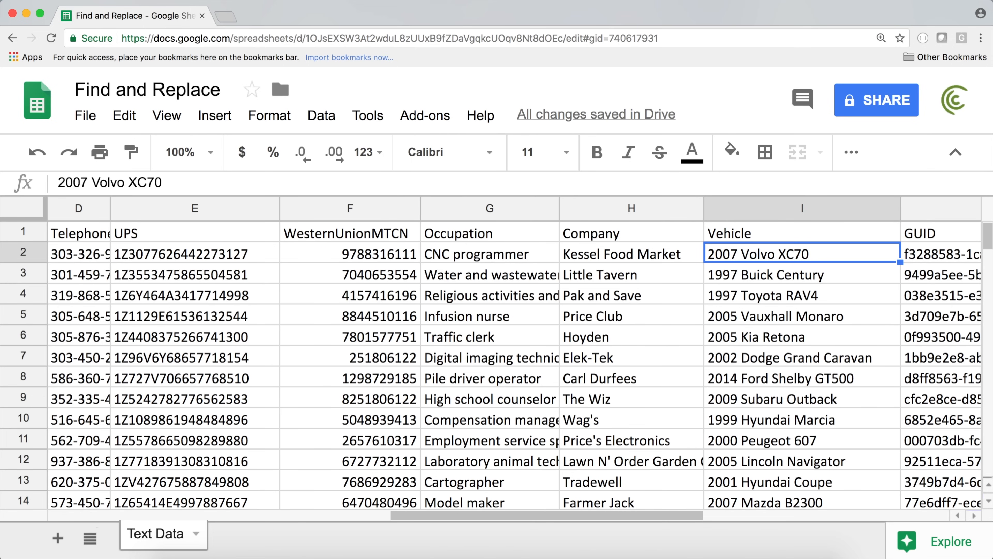
key(Right)
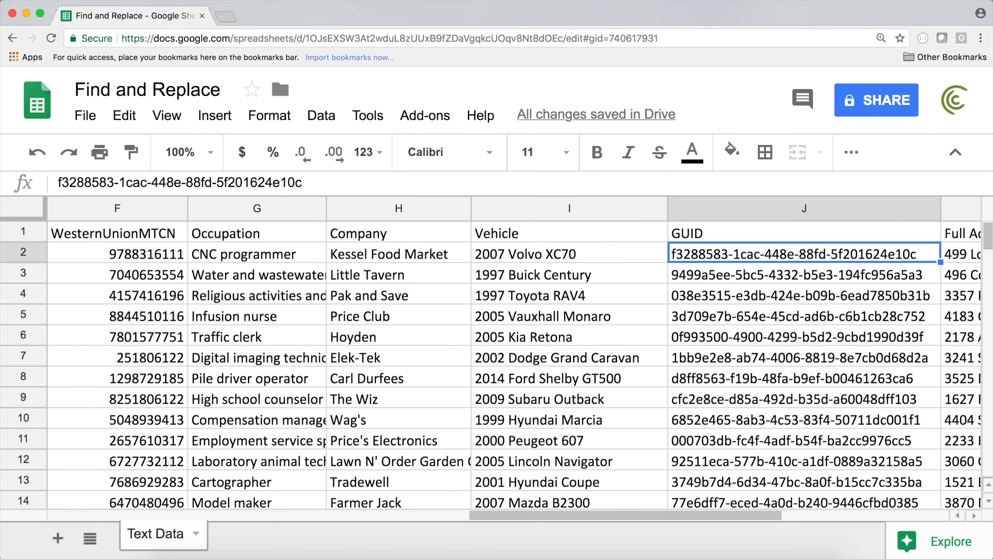
key(Home)
key(Right)
key(Right)
key(Right)
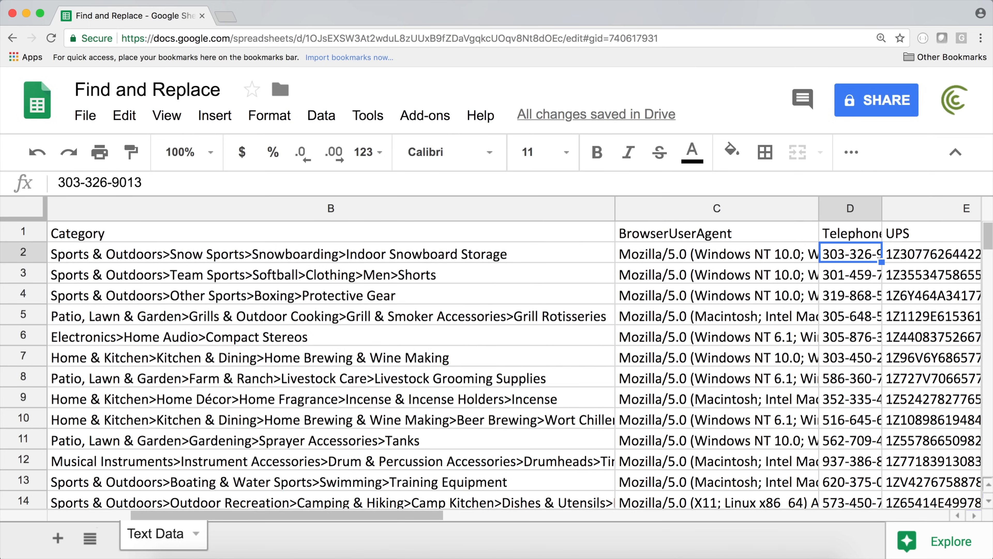
key(Right)
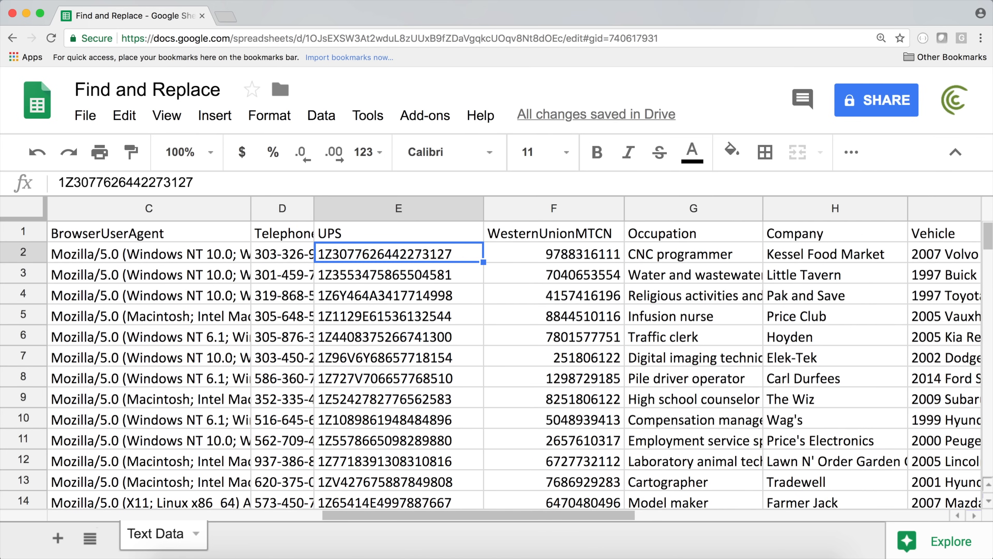
- Widen the TelephoneNumber column to show full numbers and insert an empty column between it and UPS
drag(314, 209, 509, 203)
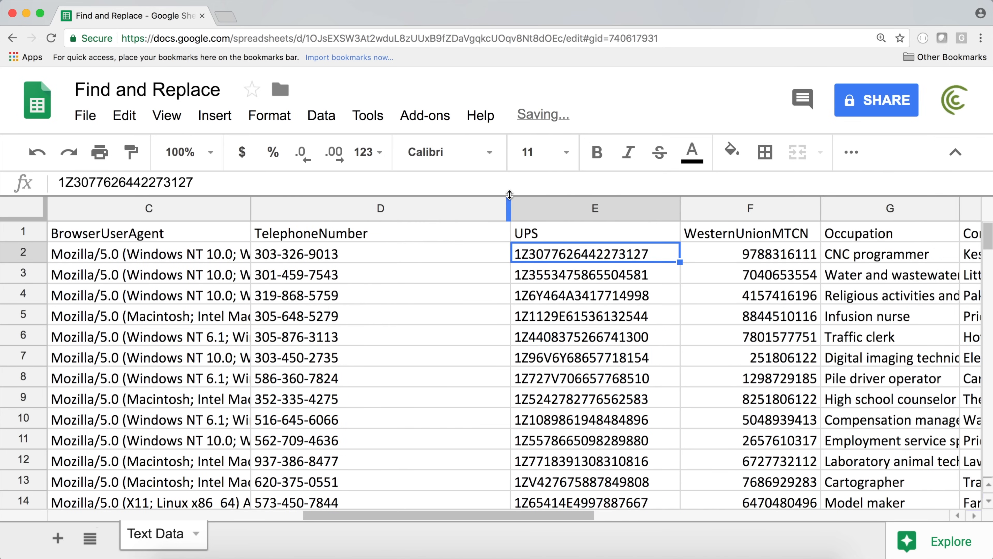
right_click(535, 204)
click(627, 349)
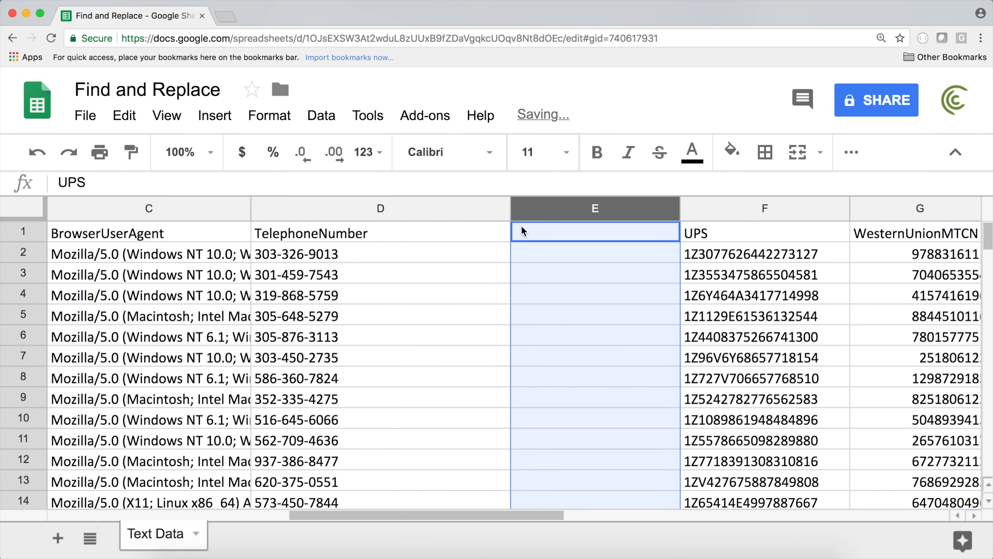
drag(512, 212, 434, 208)
click(140, 120)
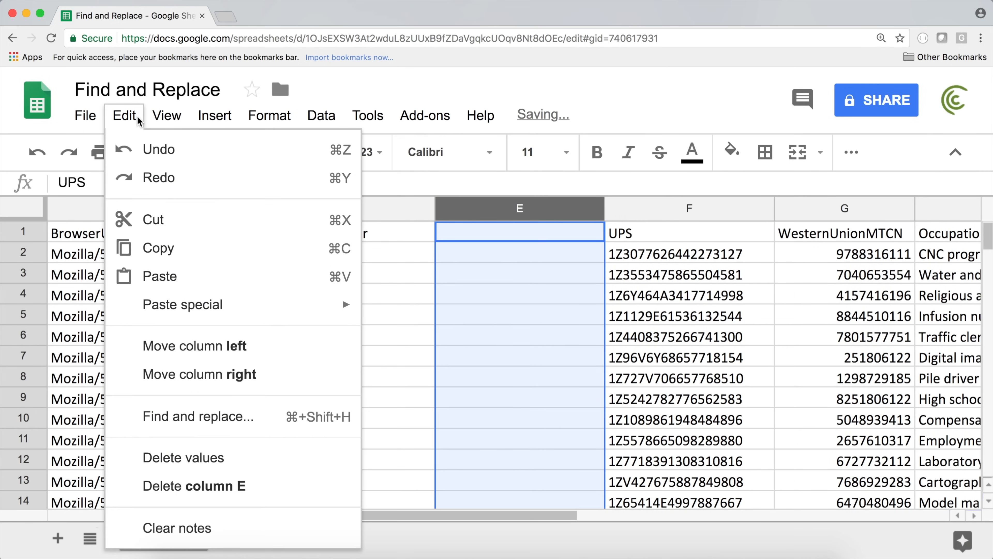
click(223, 416)
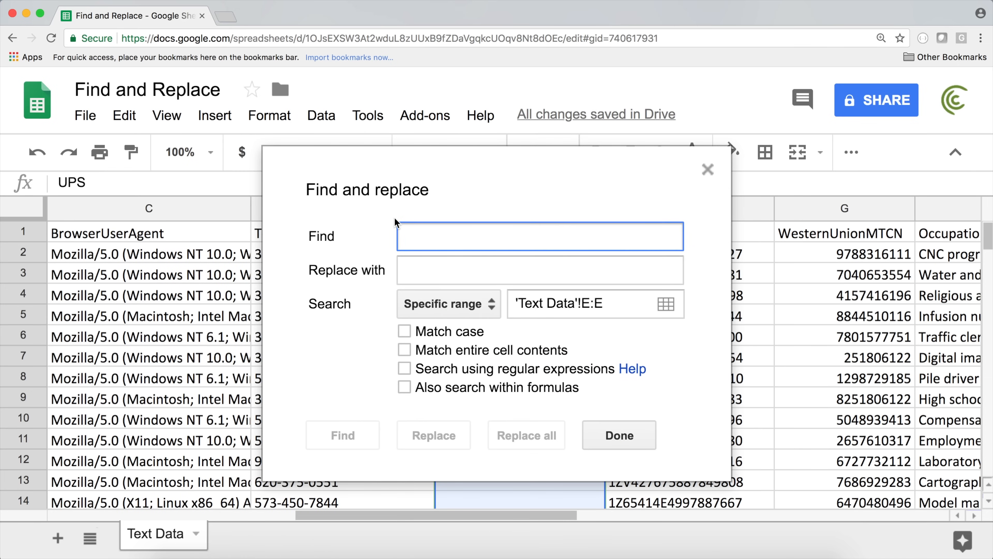
click(424, 269)
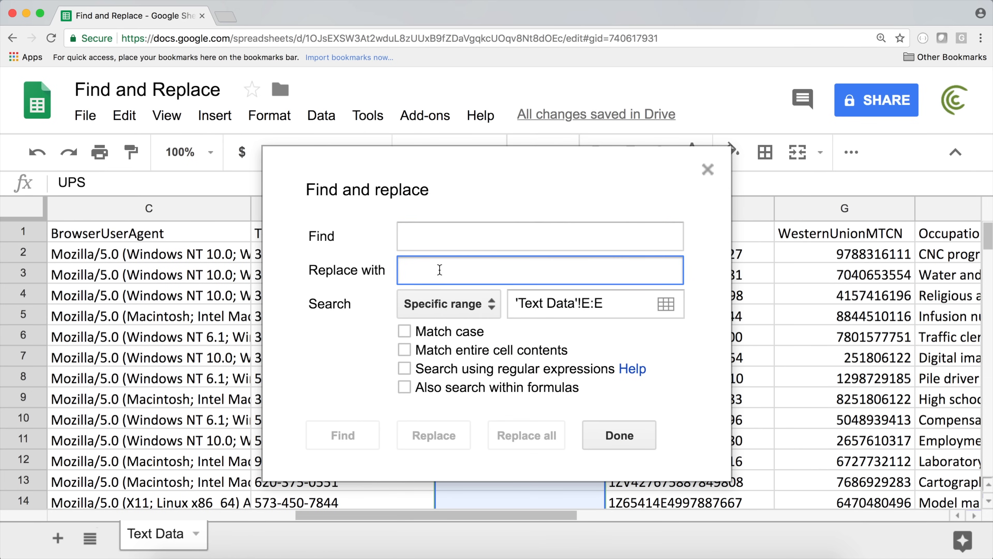
click(619, 435)
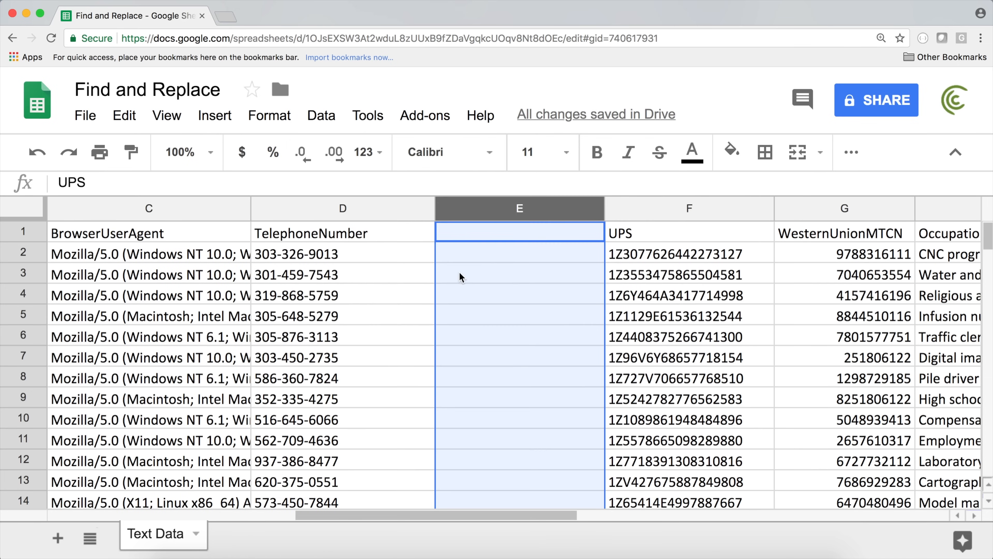
- Start a SUBSTITUTE formula in E2 and review the function's argument help
click(461, 252)
text(=)
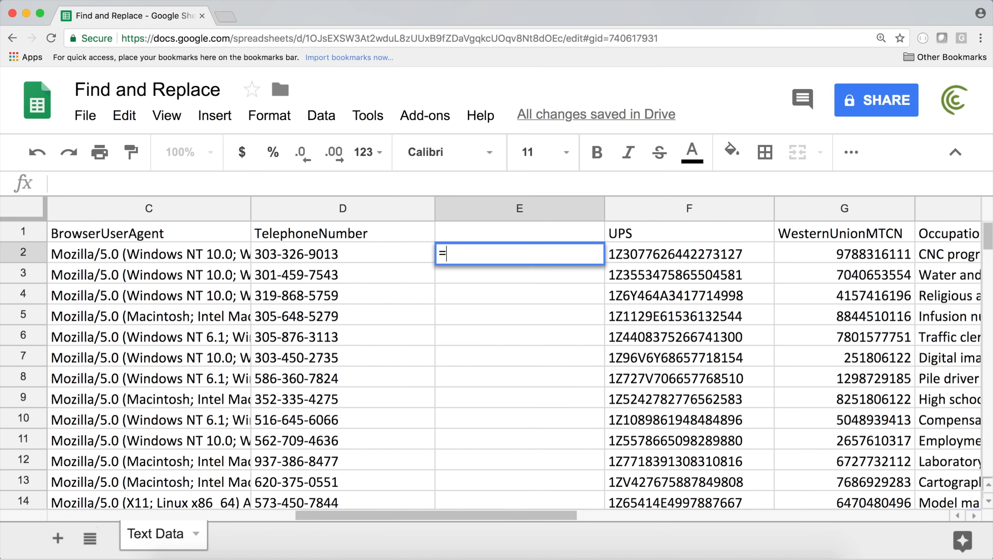
text(sub)
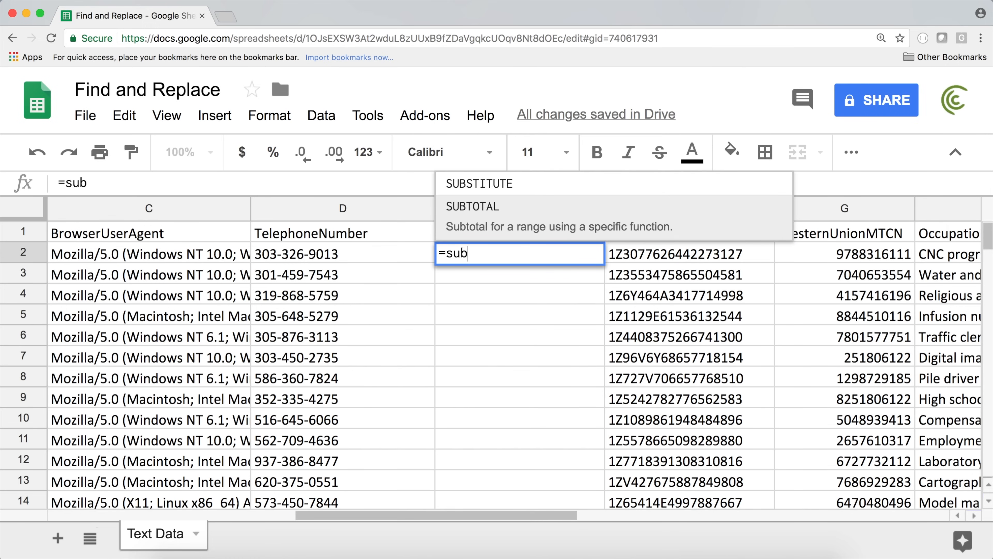
key(Tab)
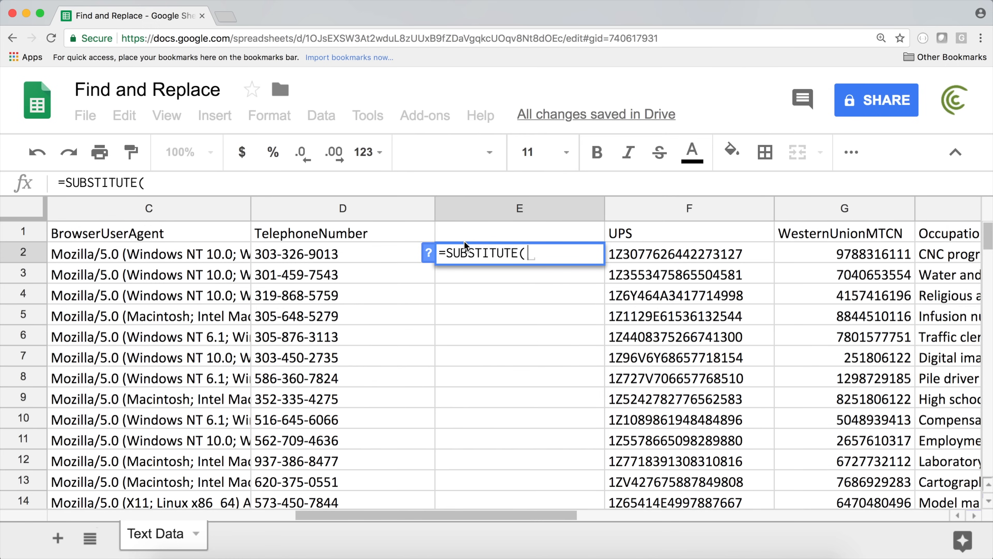
click(429, 252)
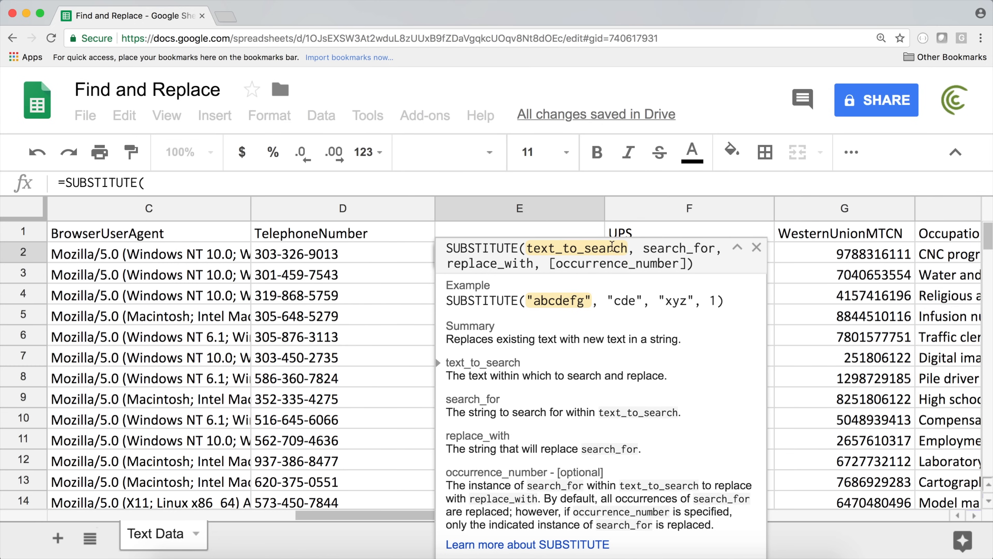
click(737, 247)
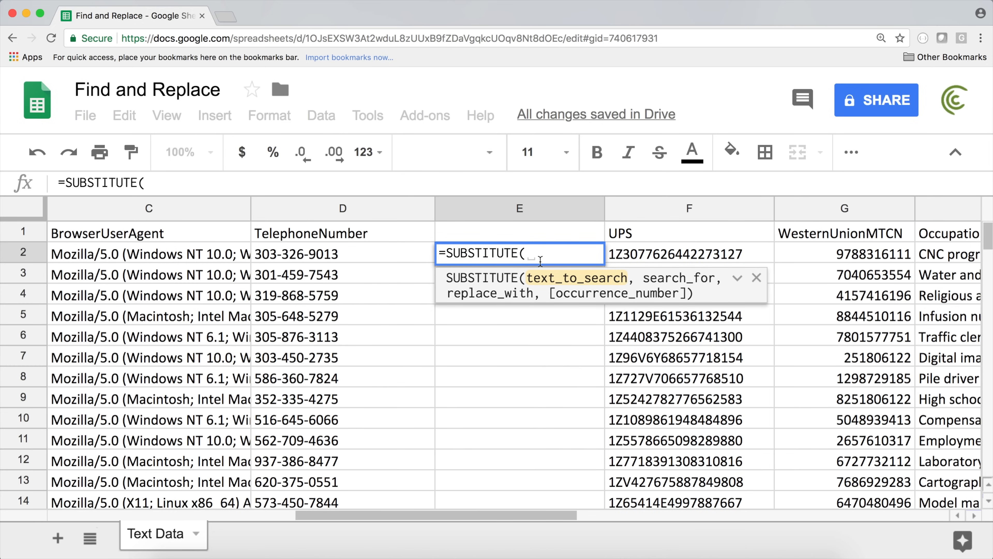
- Complete the E2 formula as =SUBSTITUTE(D2,"-"," ") to replace the telephone number's dashes with spaces
click(318, 254)
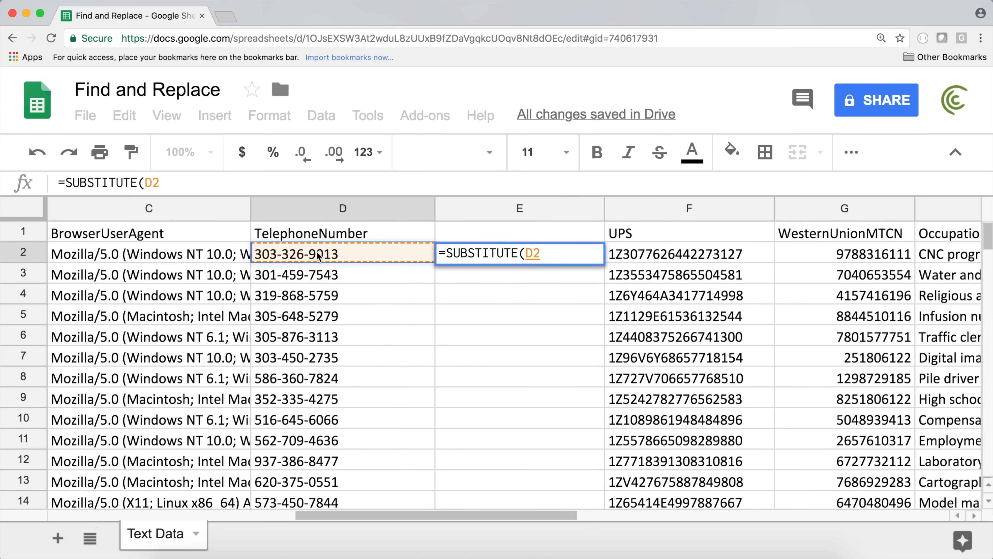
text(,)
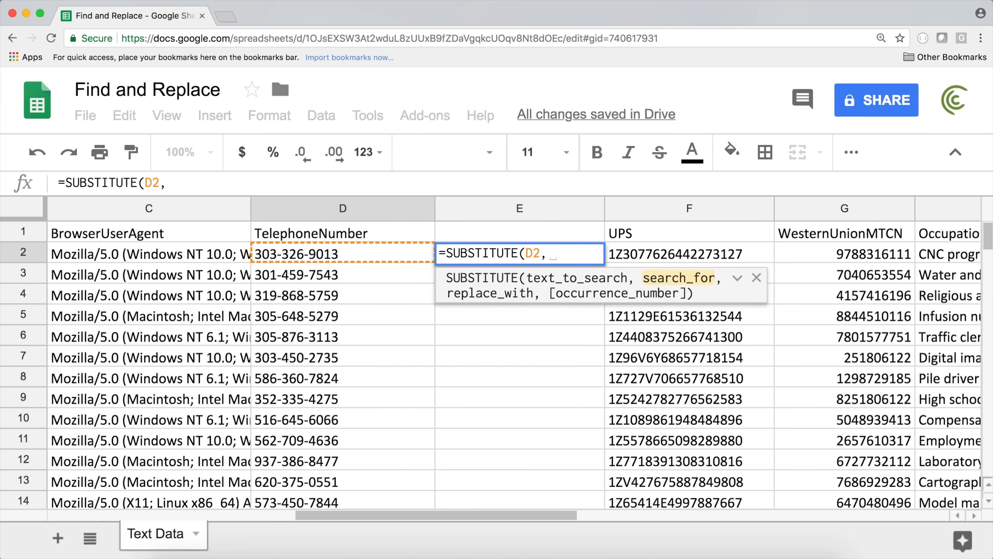
text("-")
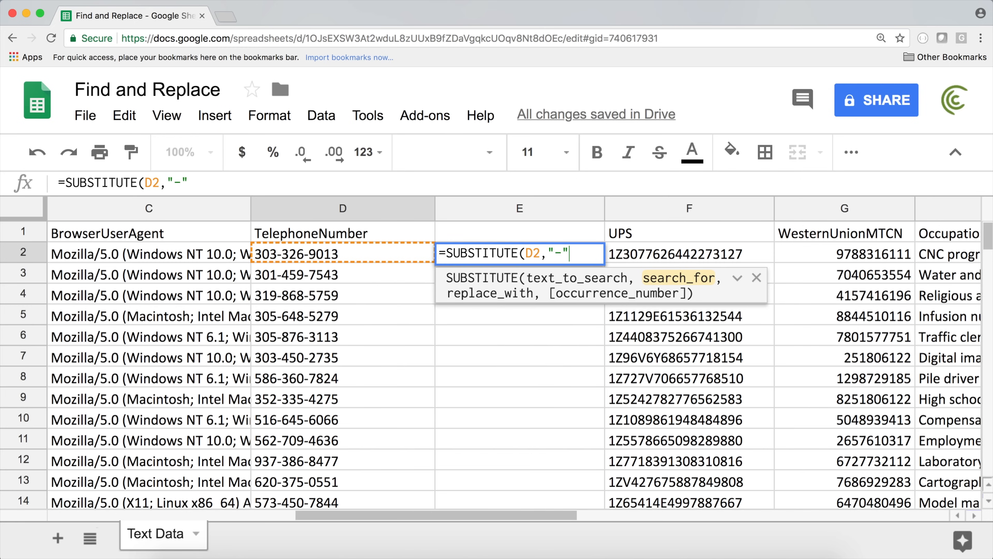
text(,)
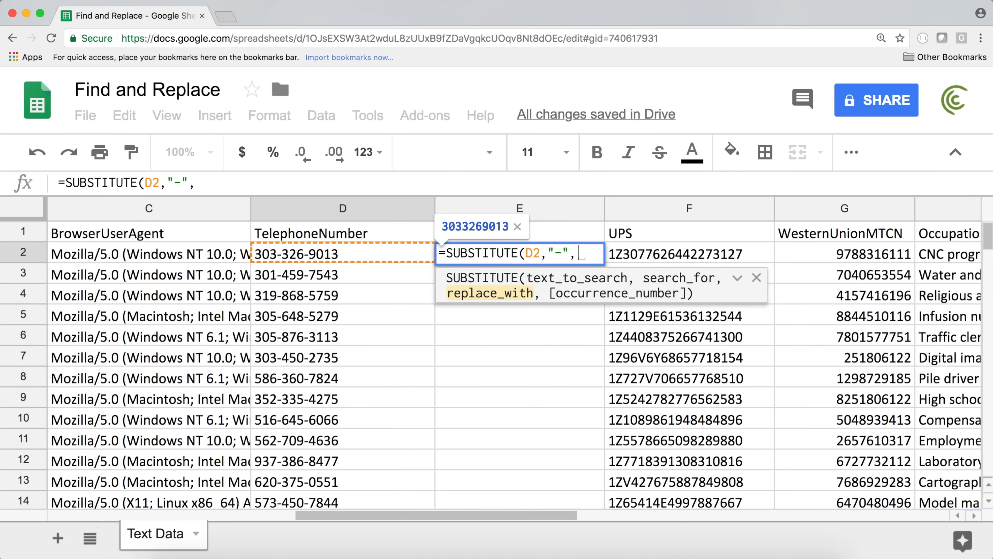
text(")
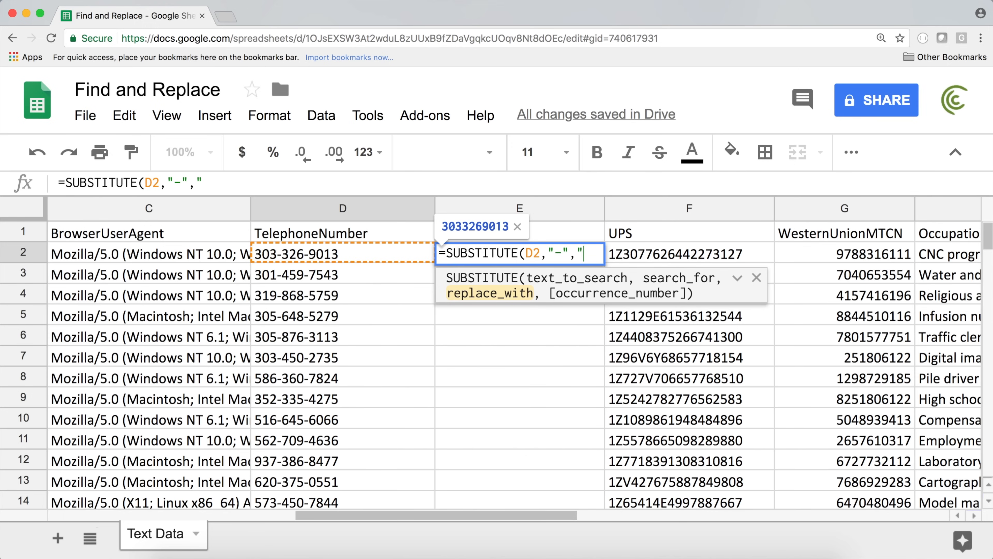
text( ")
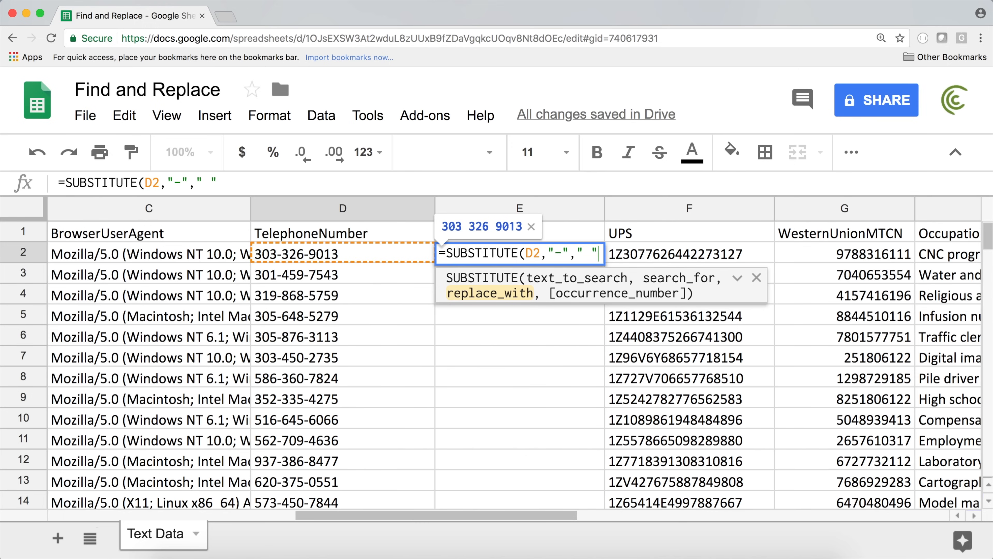
text())
key(Return)
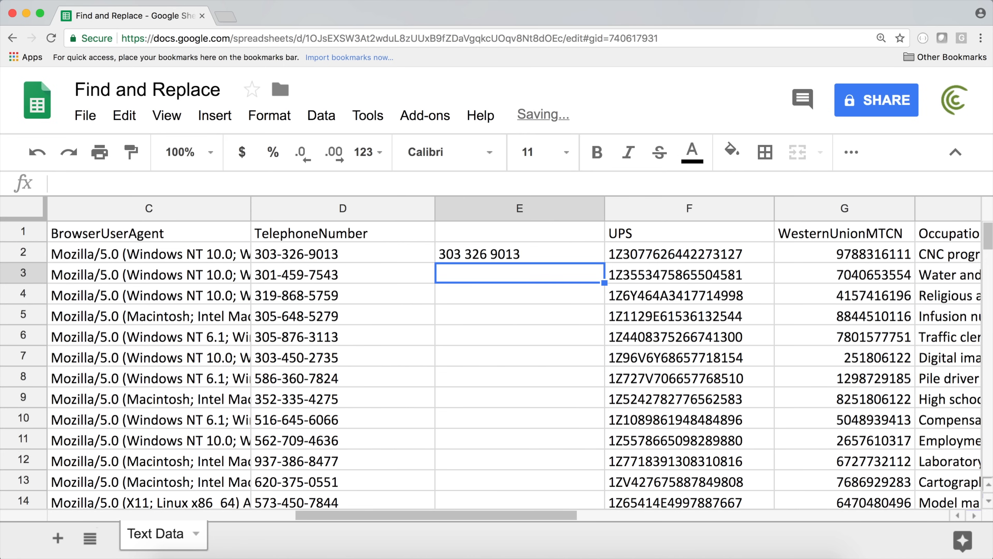
- Fill the SUBSTITUTE formula from E2 down to E9, and clear the copies in E3:E9
click(586, 254)
drag(604, 262, 594, 405)
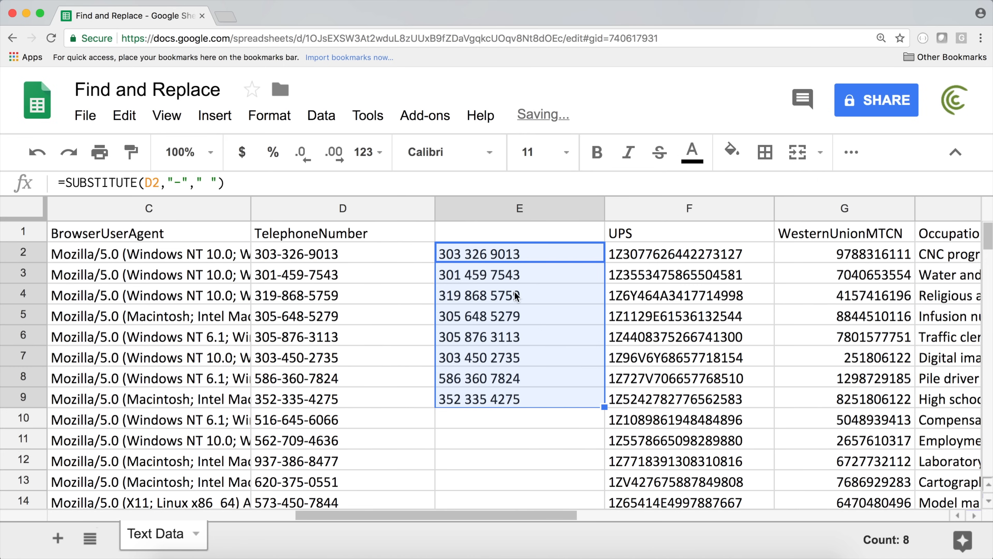
click(289, 276)
drag(469, 275, 487, 407)
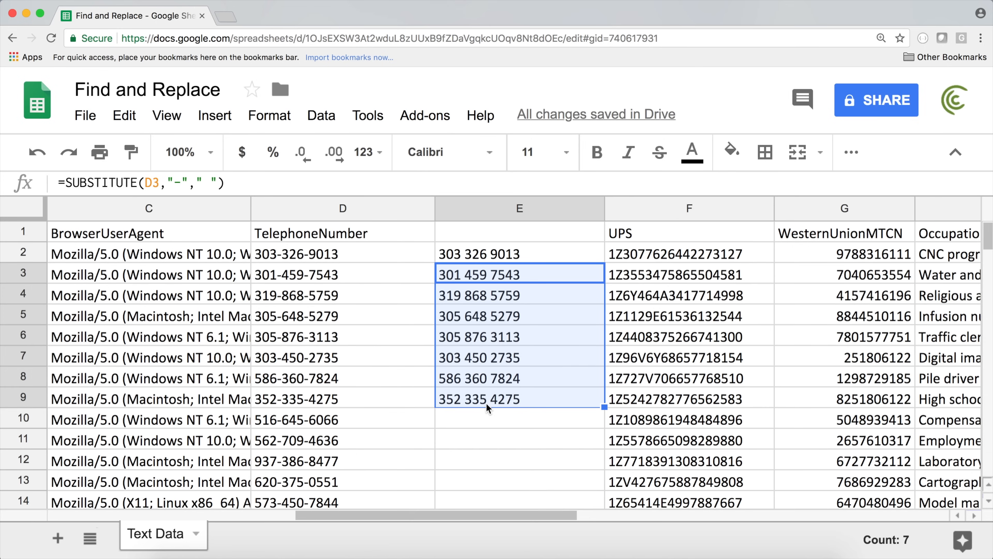
key(Delete)
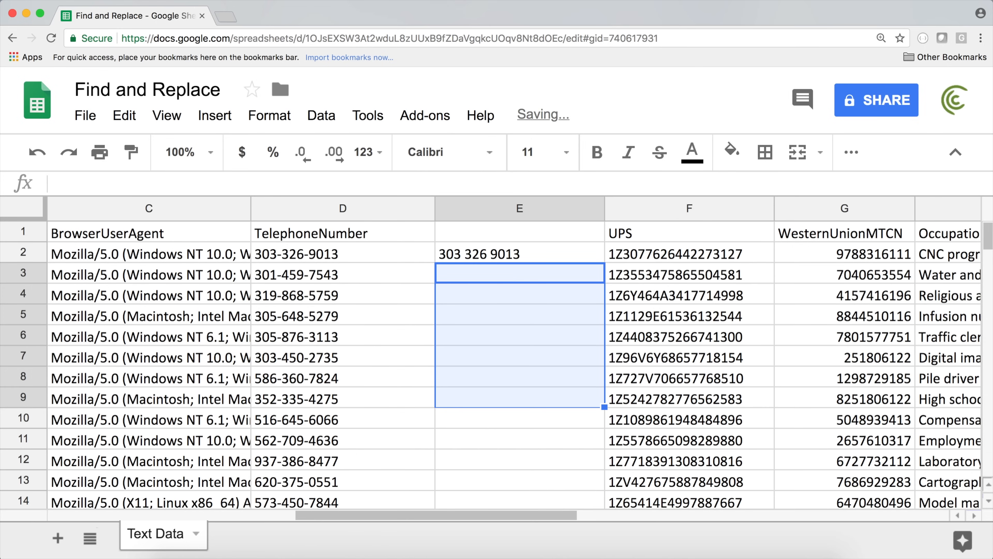
- Review the Find and replace dialog's options, turn on Match case, and close it without searching
click(494, 283)
click(124, 115)
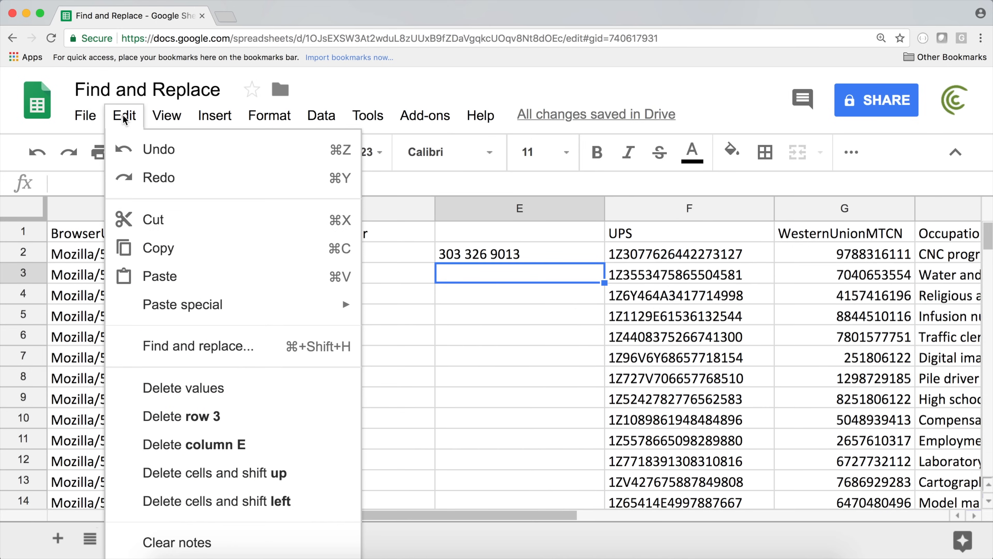
click(198, 345)
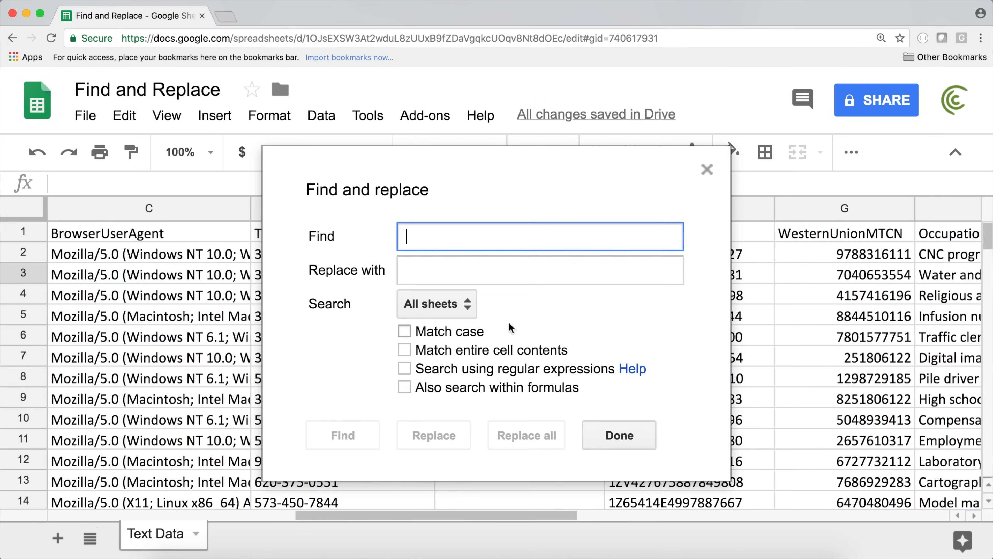
click(411, 335)
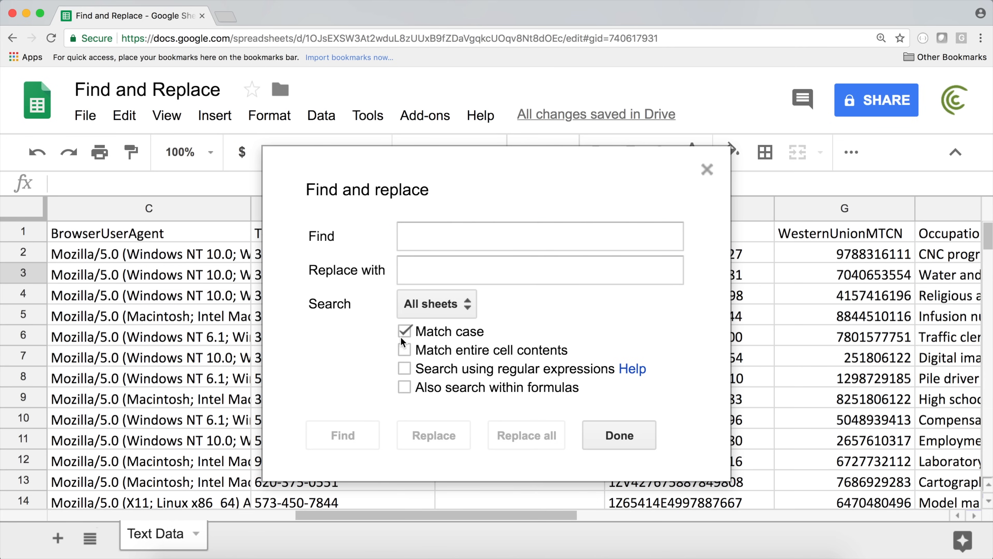
click(600, 426)
- Add the occurrence number 1 to the SUBSTITUTE formula in E2 to replace only the first dash
click(497, 255)
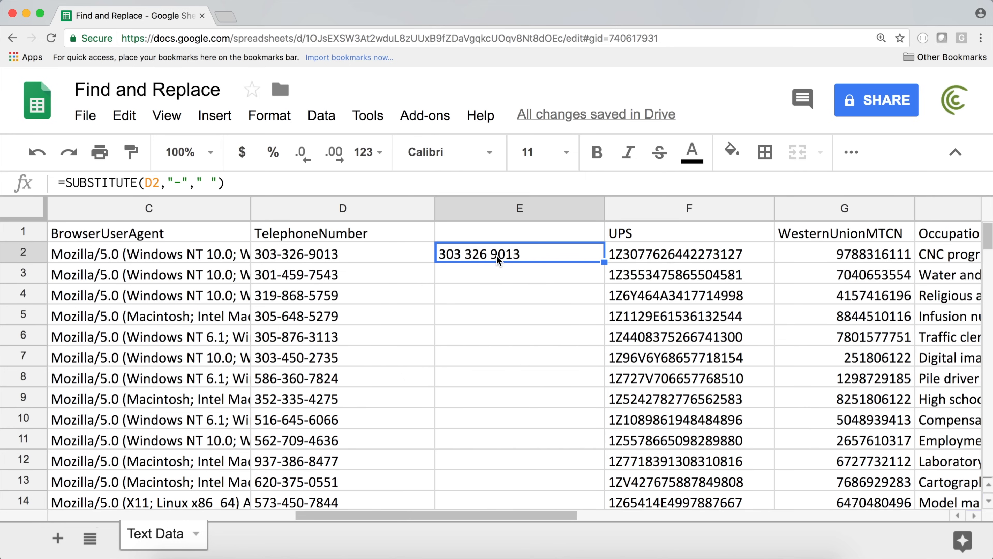
double_click(497, 254)
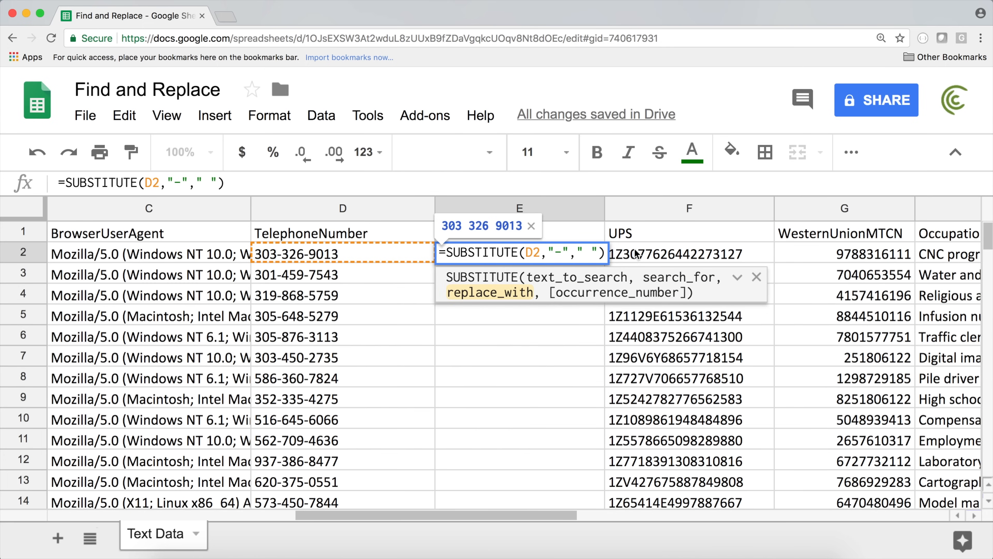
text(,1)
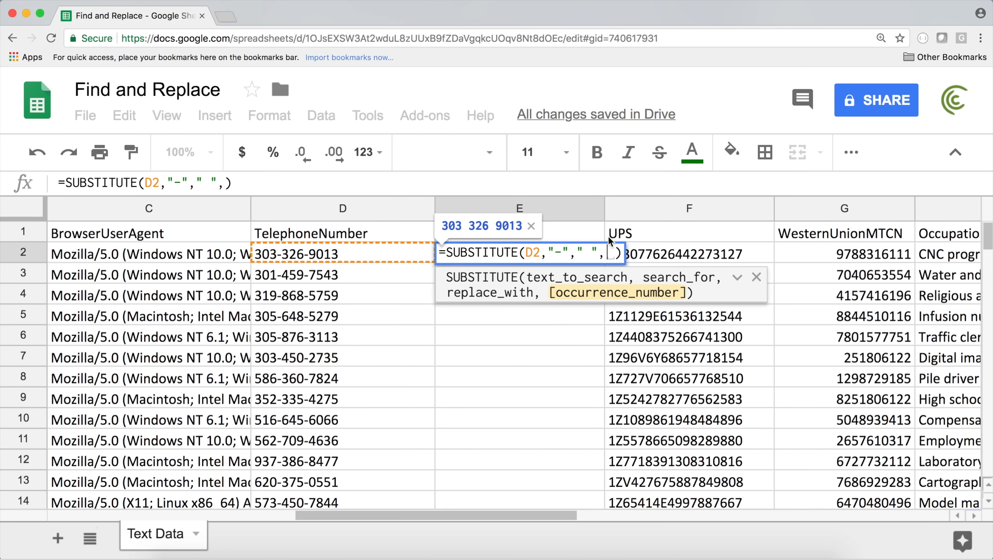
text(1)
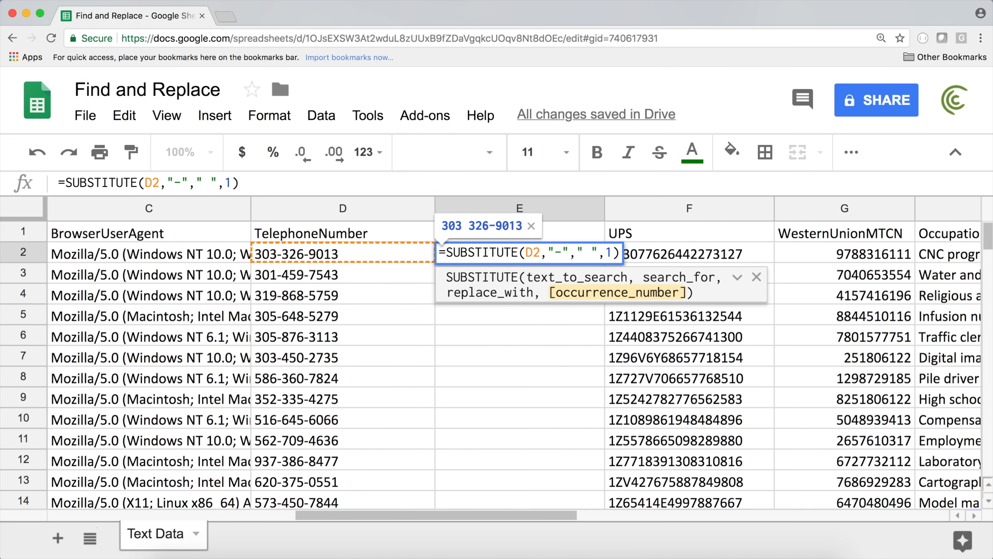
key(Return)
- Change the occurrence number in E2's SUBSTITUTE formula to 2 to replace only the second dash
click(464, 256)
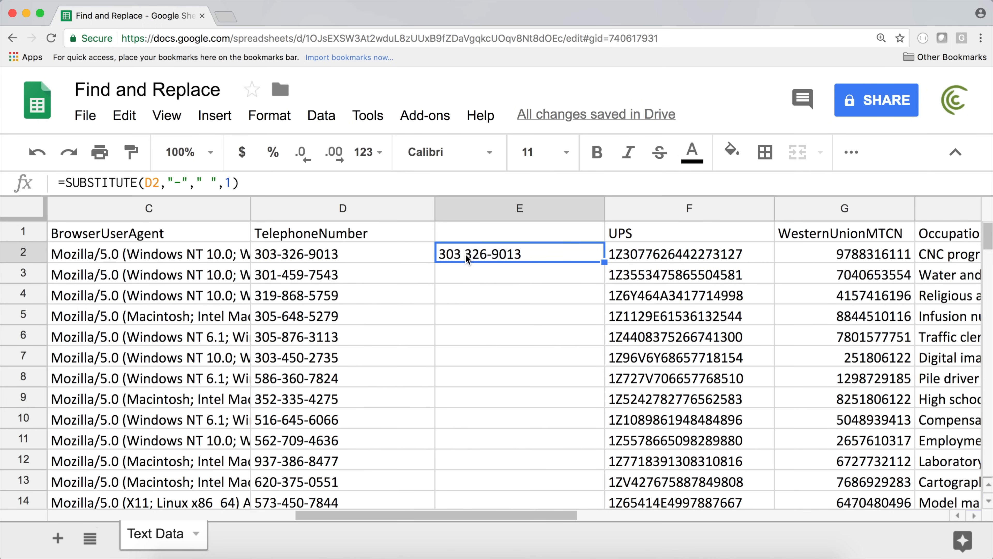
double_click(479, 254)
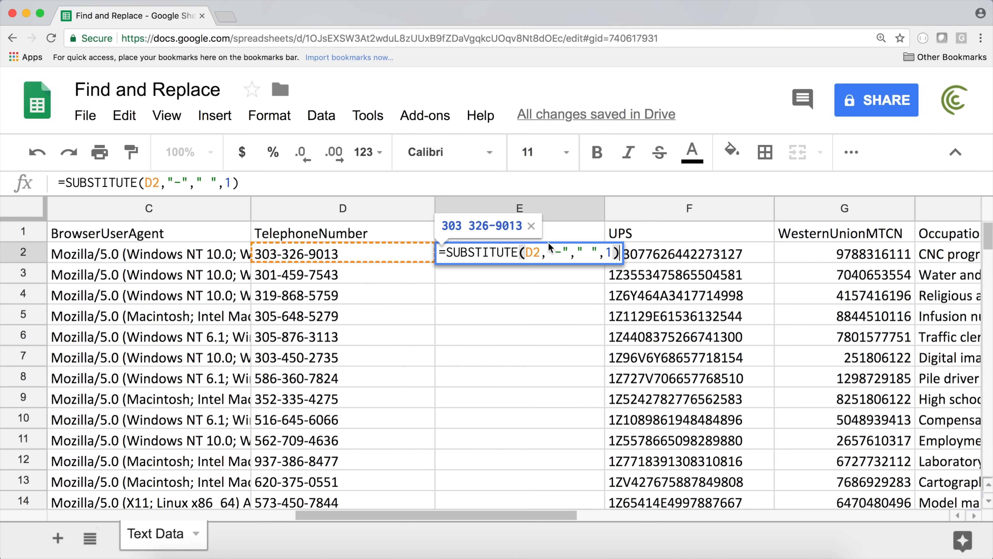
click(605, 252)
double_click(607, 253)
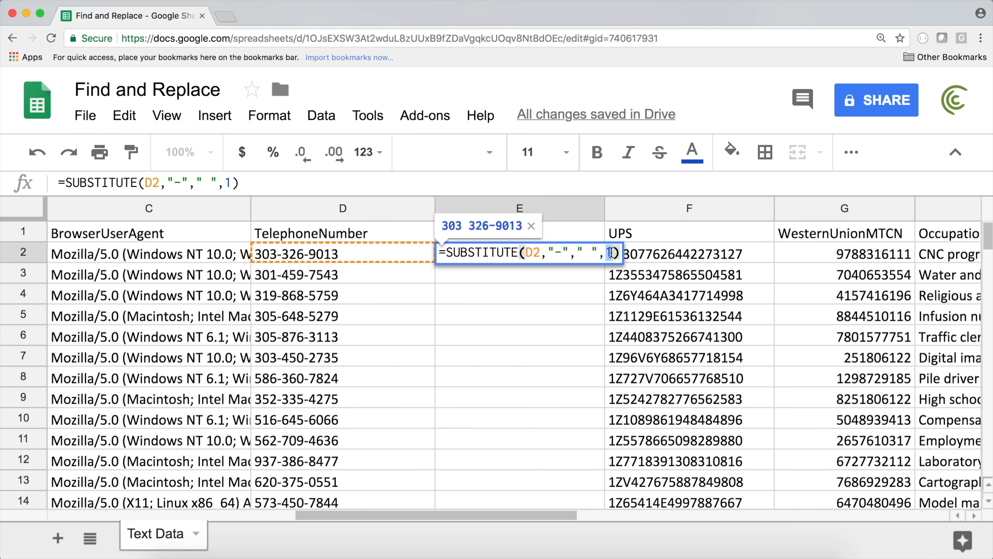
text(2)
key(Return)
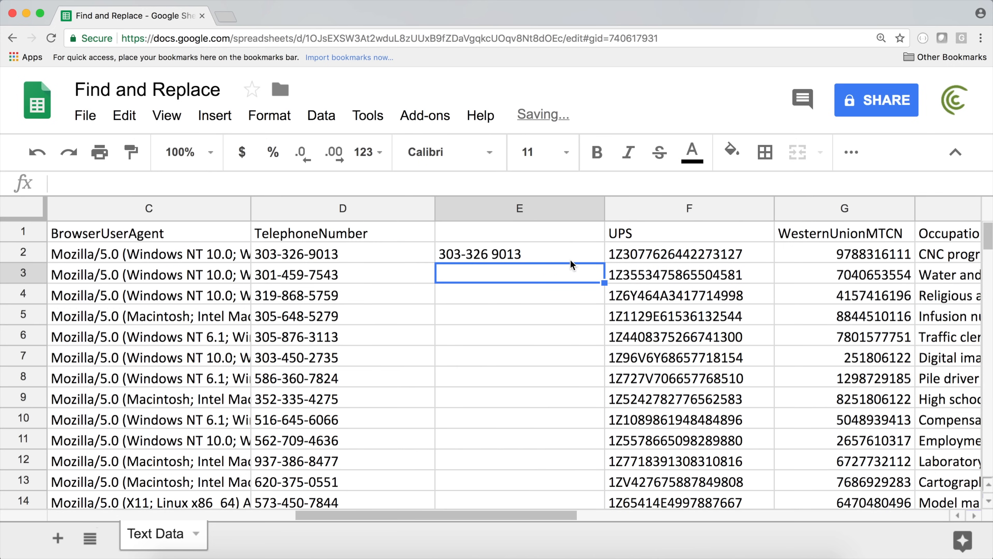
- Review each argument of E2's SUBSTITUTE formula, from the searched text to the occurrence number, and leave the cell without editing
click(500, 257)
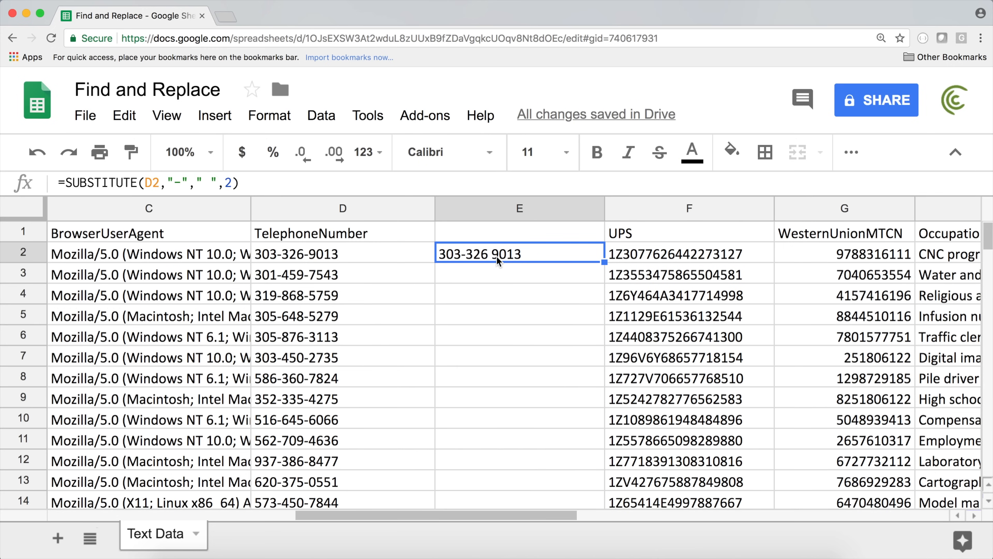
double_click(499, 257)
click(555, 253)
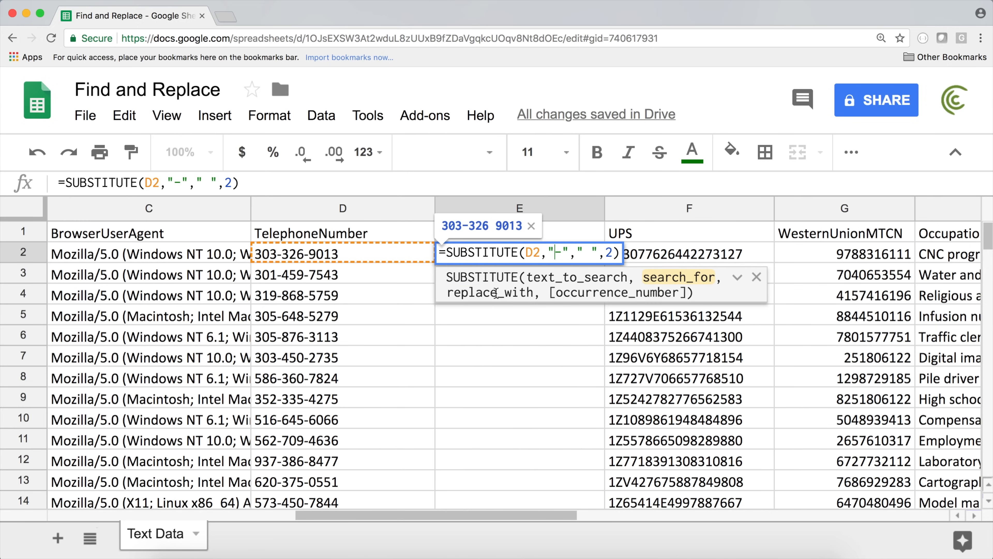
click(532, 253)
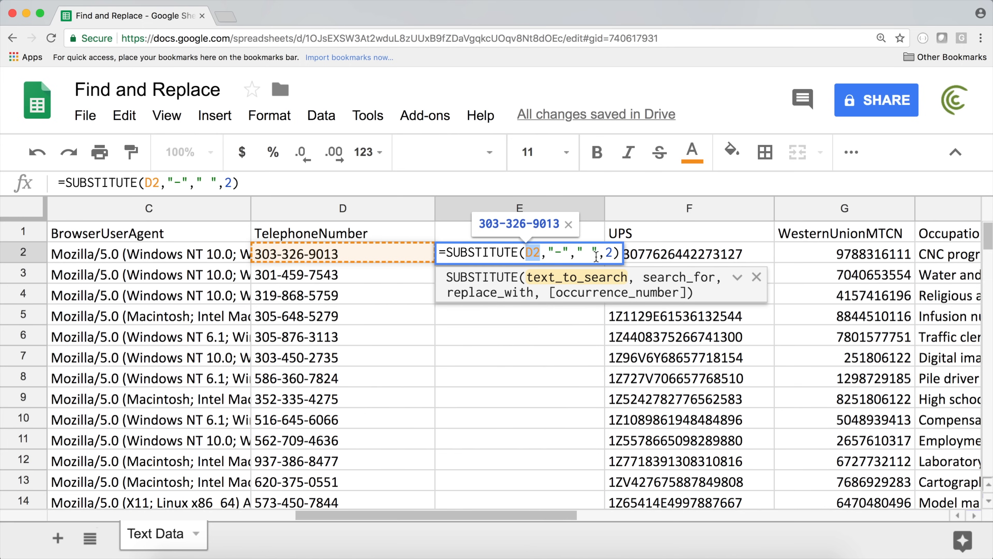
click(568, 251)
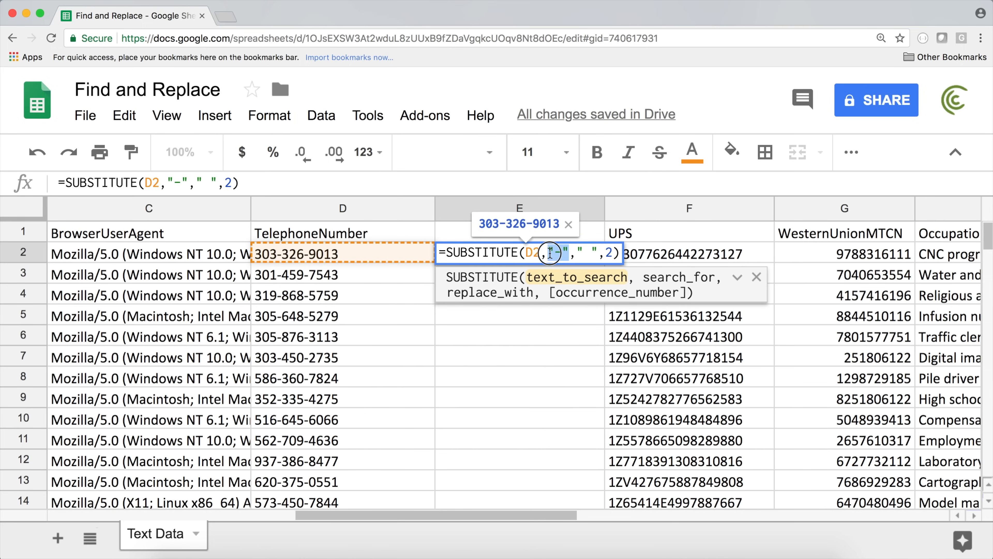
click(583, 253)
double_click(602, 255)
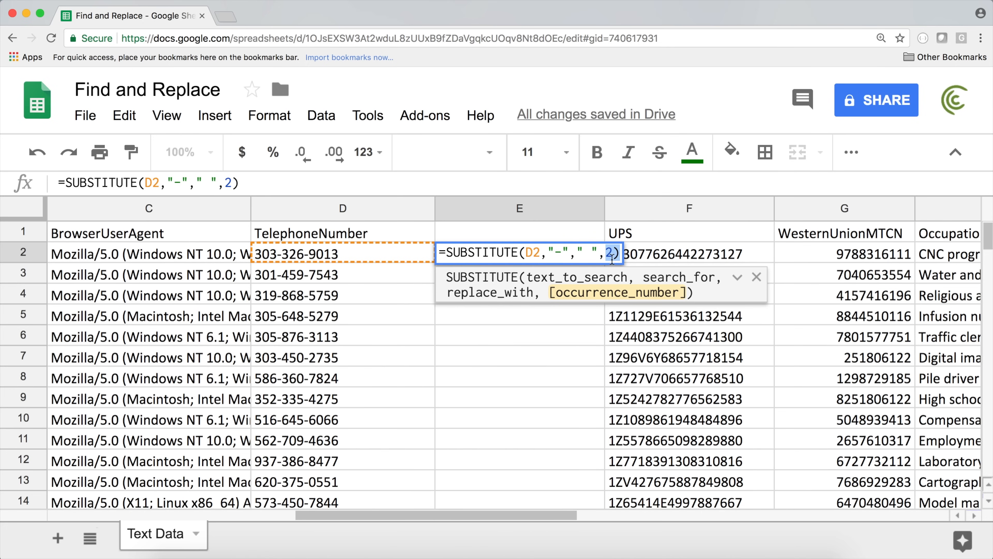
key(Escape)
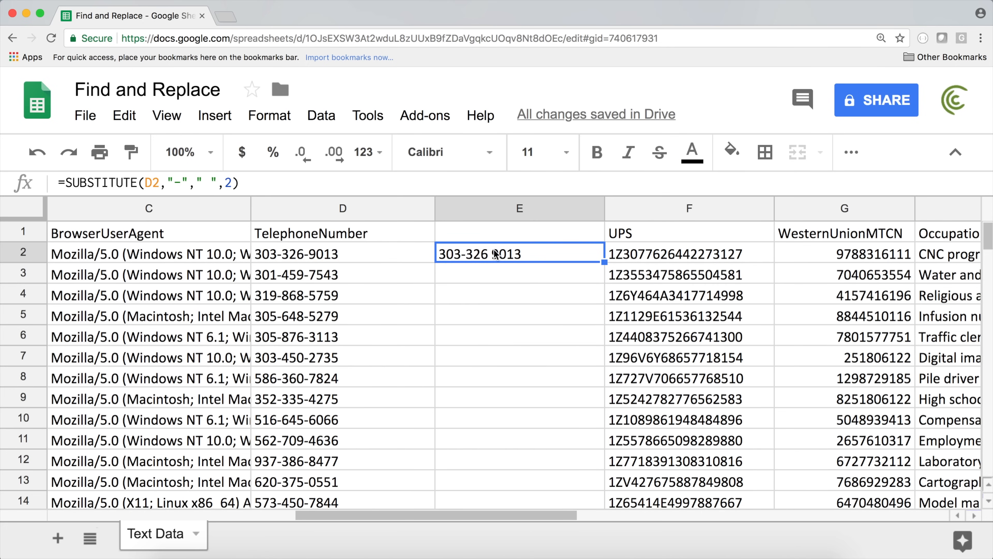
- Start a REGEXREPLACE formula in E2 in place of SUBSTITUTE, using D2 as its text argument
text(=)
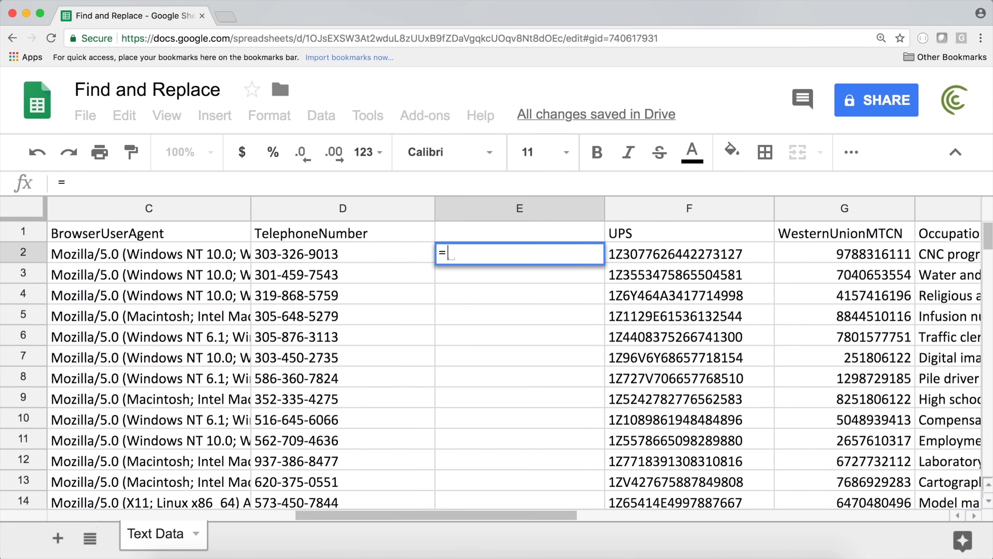
text(REG)
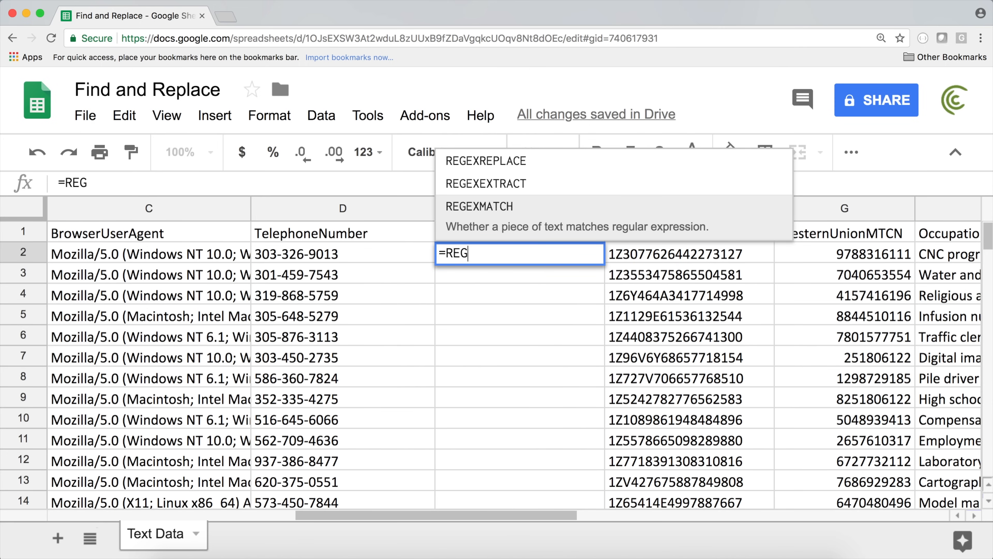
key(Up)
key(Up)
key(Tab)
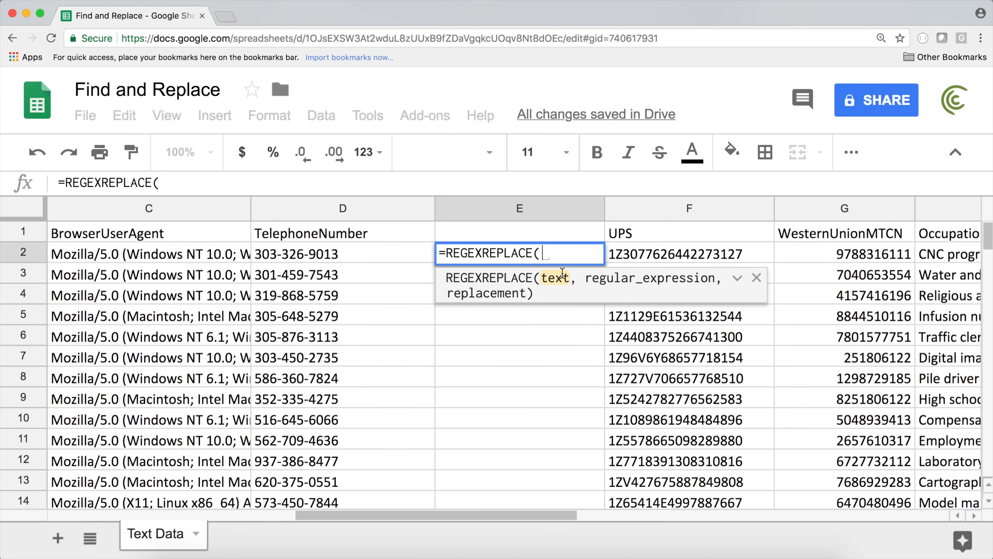
click(297, 257)
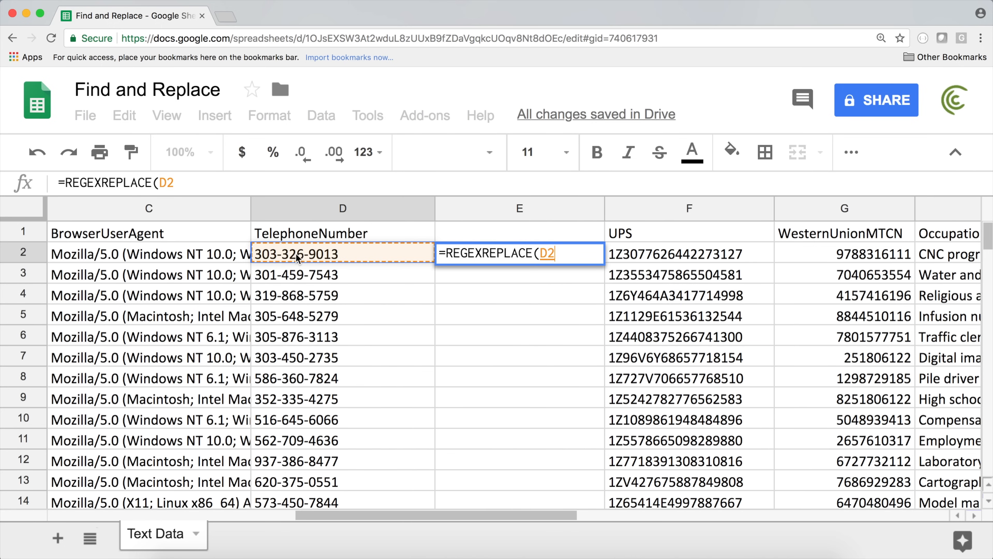
text(,)
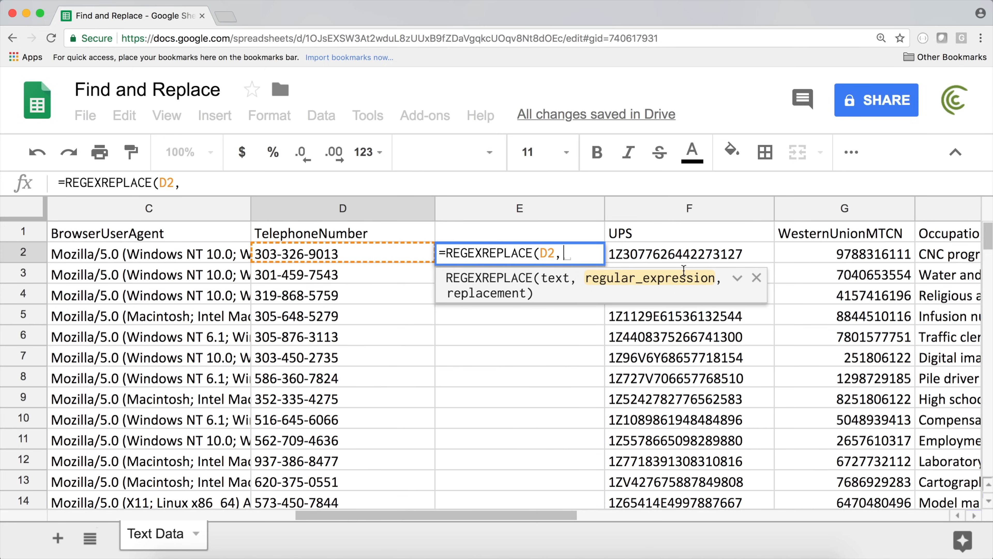
- Enter "(.+-.+)-(.+)" as the regular expression, with one capture group before the second dash and one after it
text("")
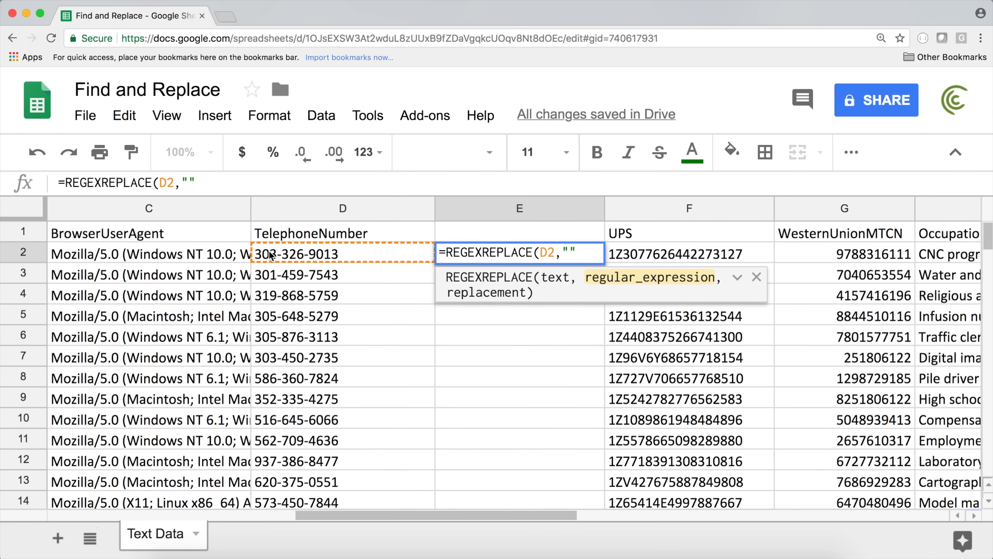
text(.+-.+-.+)
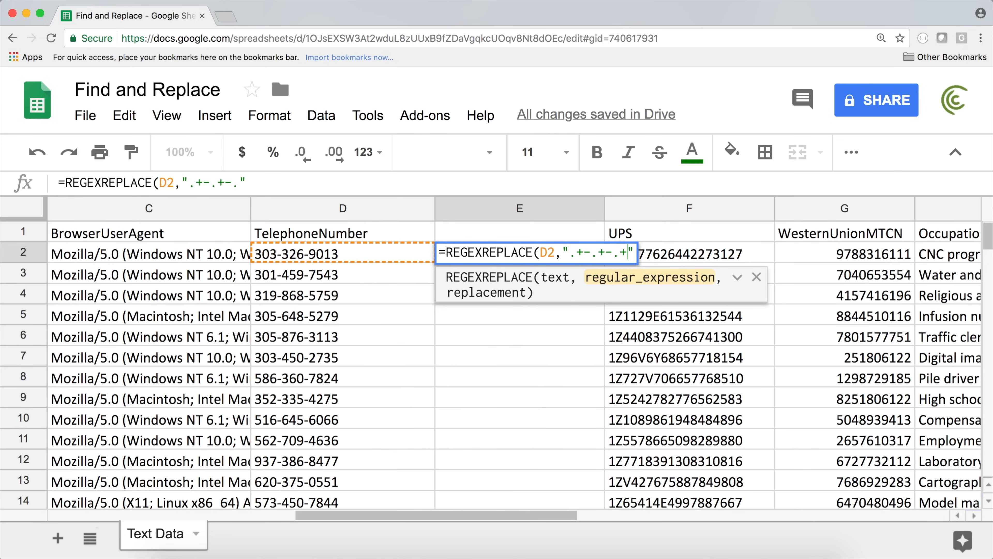
click(571, 253)
text(()
key(Right)
key(Right)
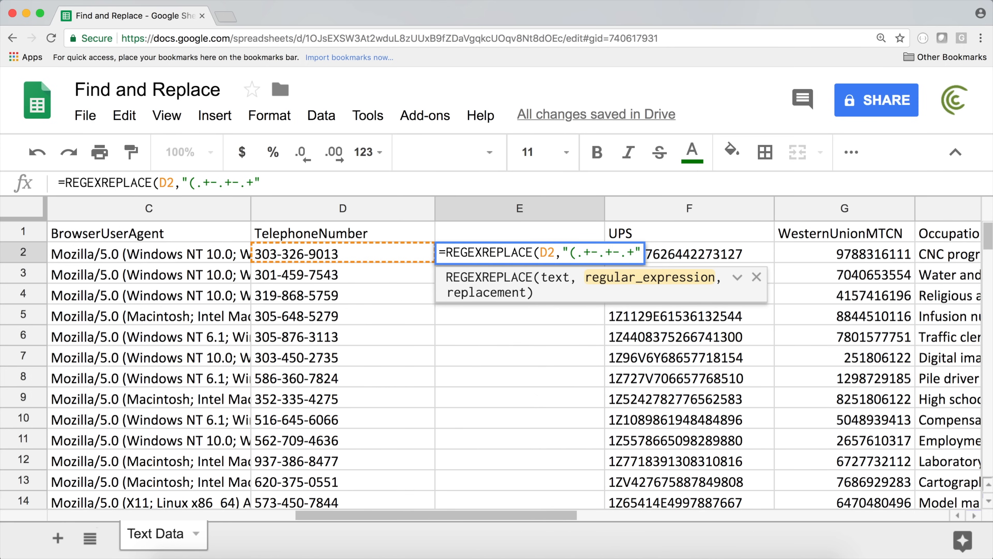
text())
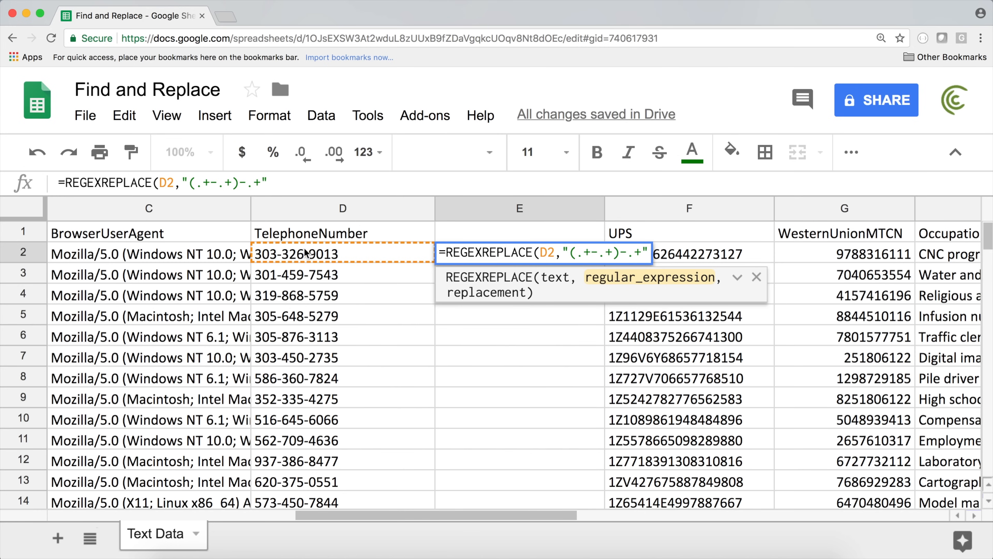
key(Right)
text((.+))
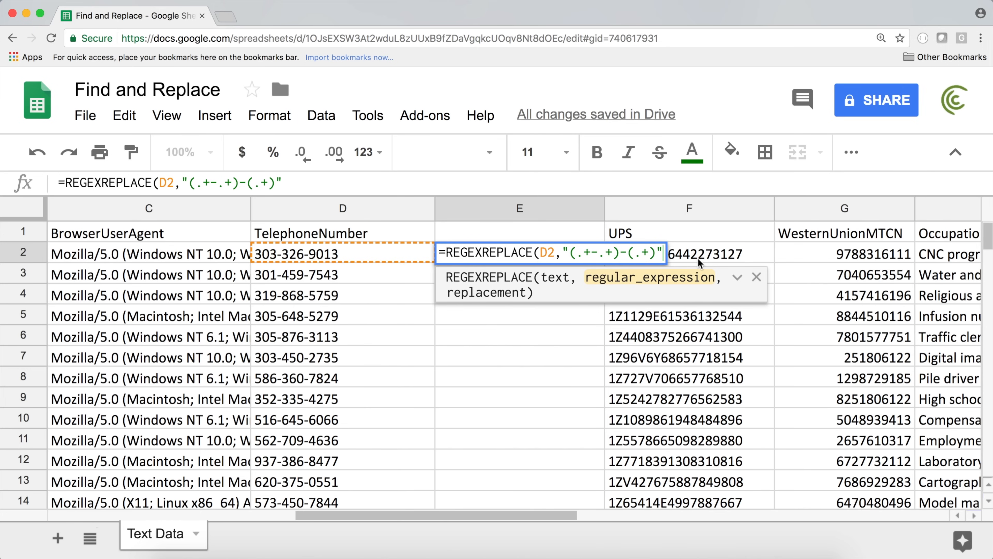
- Complete the REGEXREPLACE formula in E2 with "$1 $2" as the replacement to join both capture groups with a space
text(, "")
key(Left)
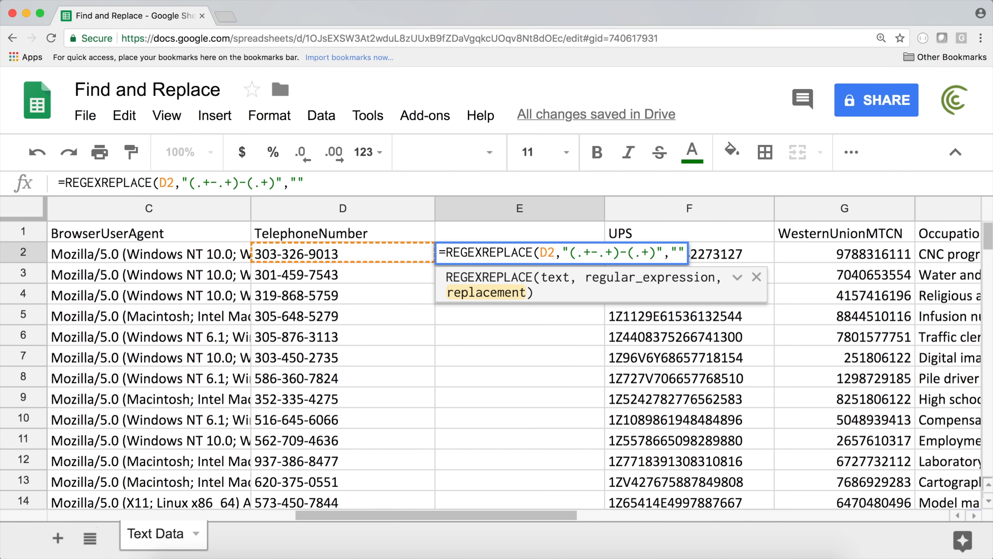
text($1)
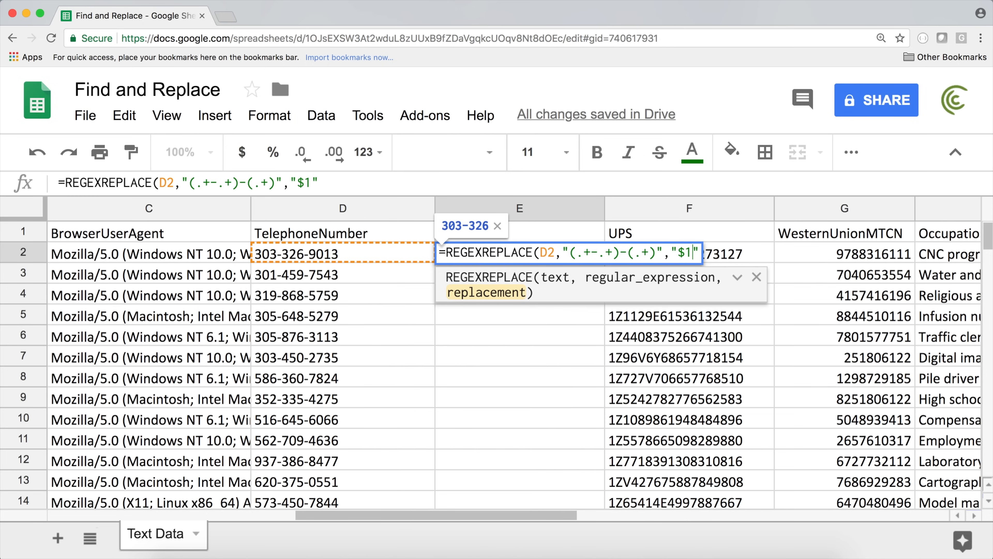
text( $2)
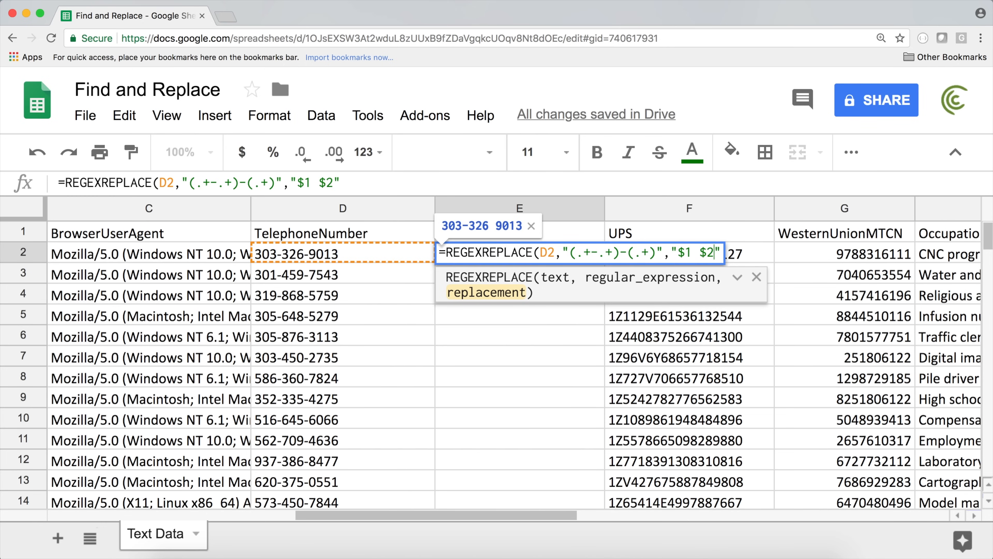
key(Return)
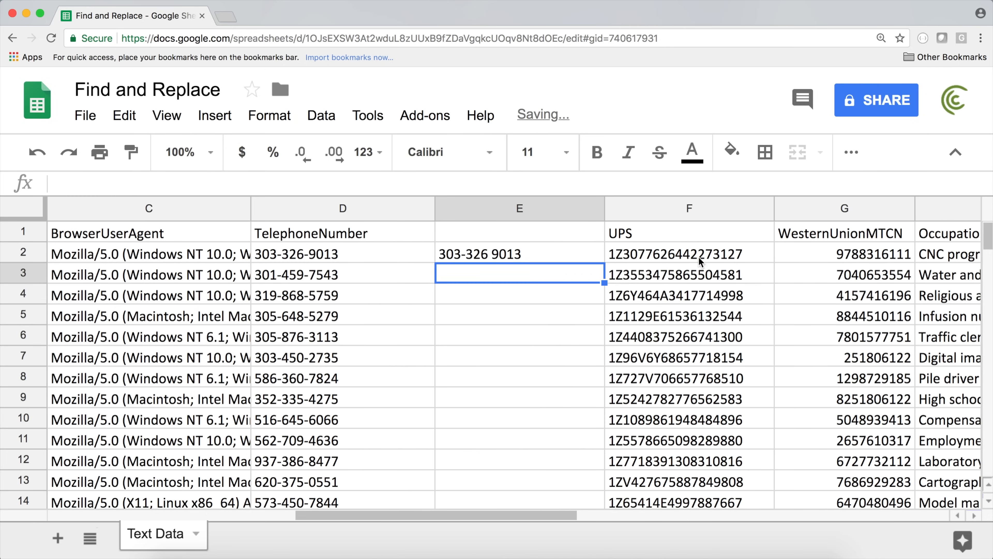
- Try filling the REGEXREPLACE formula from E2 down column E, and undo the fill
click(576, 258)
drag(604, 262, 606, 446)
key(super+z)
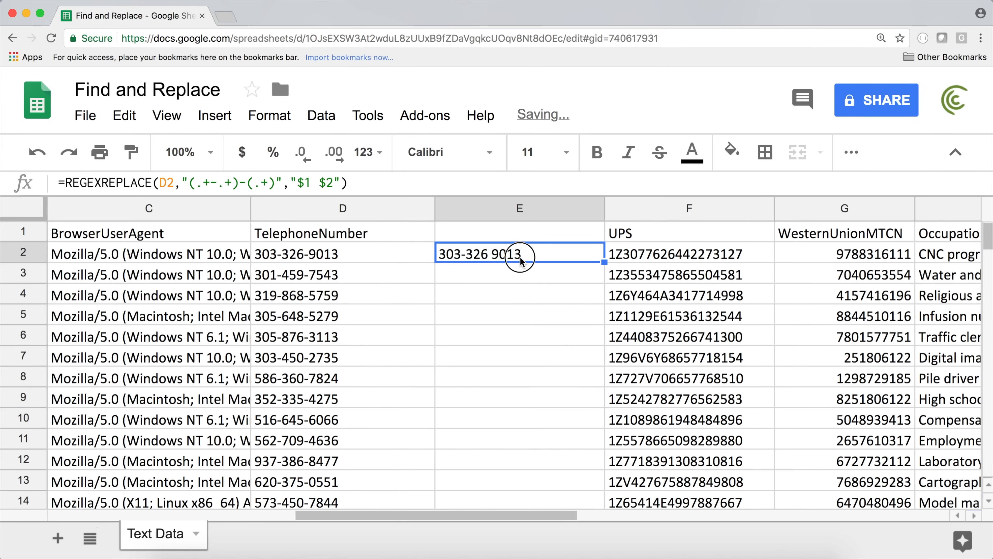
- Remove the first capture group and the space from E2's replacement argument, leaving "$2"
double_click(520, 257)
click(688, 250)
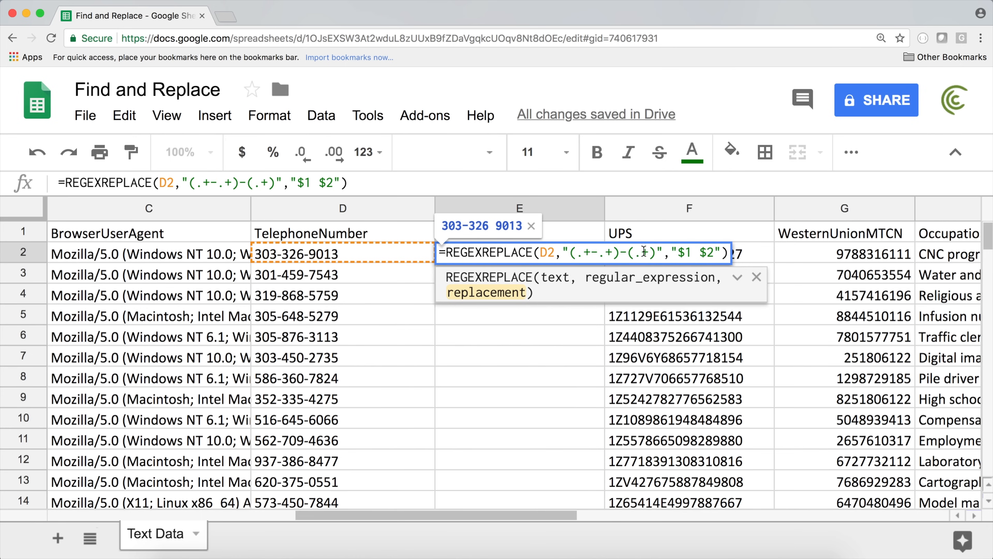
double_click(687, 252)
drag(687, 252, 681, 253)
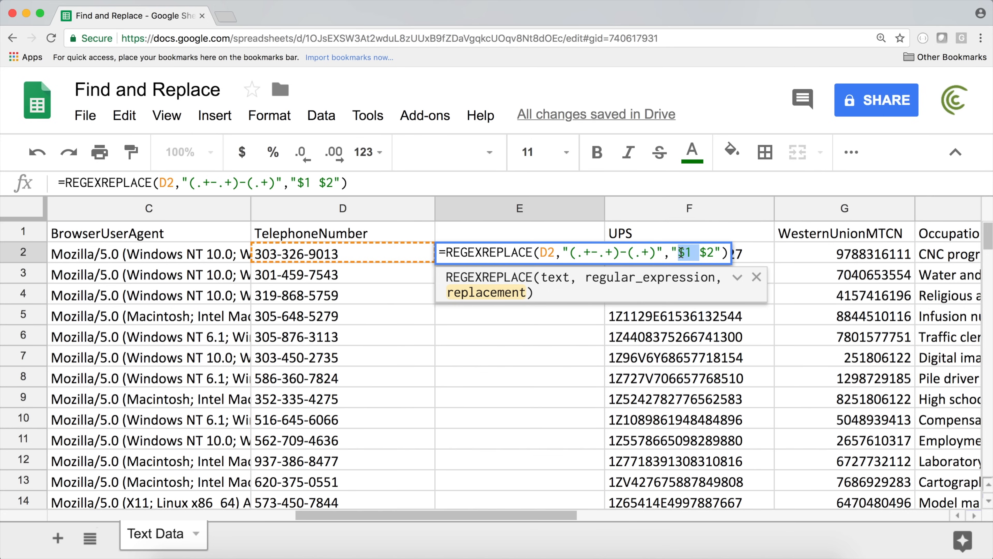
key(BackSpace)
key(Return)
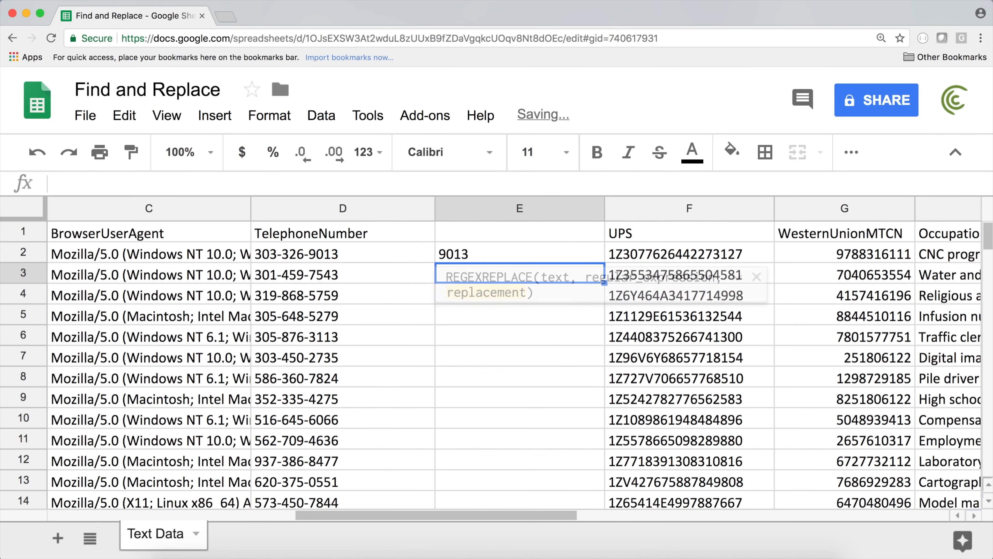
- Try filling the REGEXREPLACE formula with the "$2" replacement from E2 down to E10, and undo the fill
key(Up)
drag(605, 262, 590, 411)
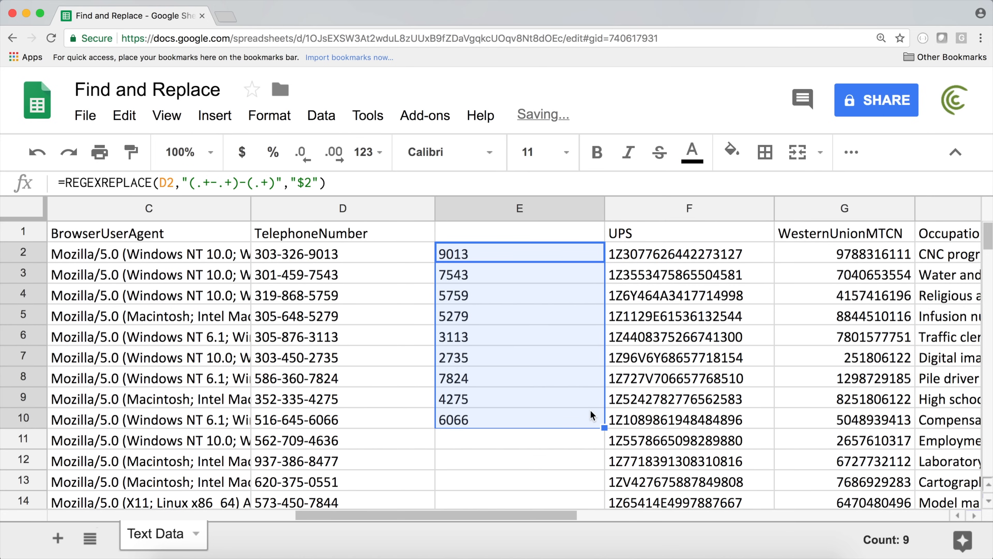
key(super+z)
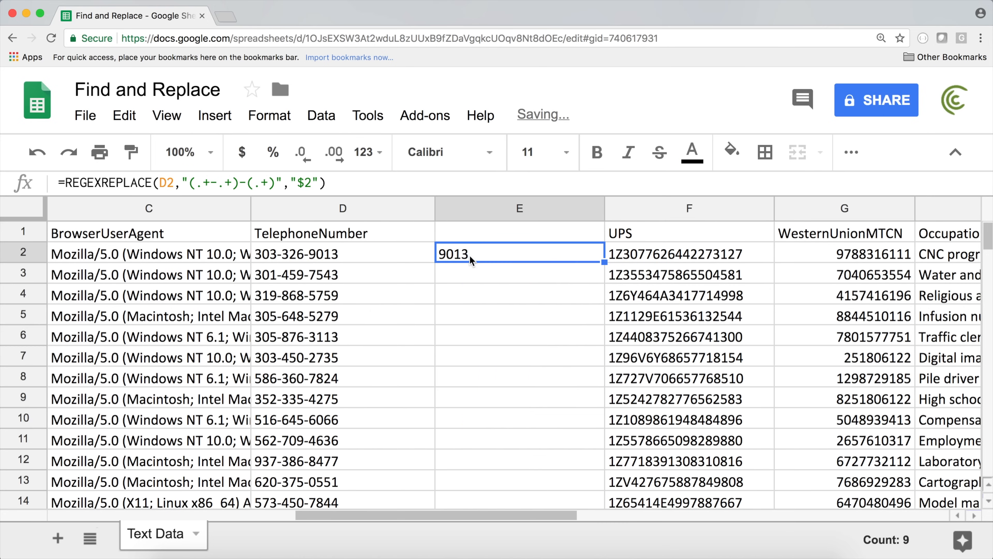
- Add the label "Last 4 Digits: " before $2 in the replacement argument of E2's REGEXREPLACE formula
double_click(470, 253)
click(679, 253)
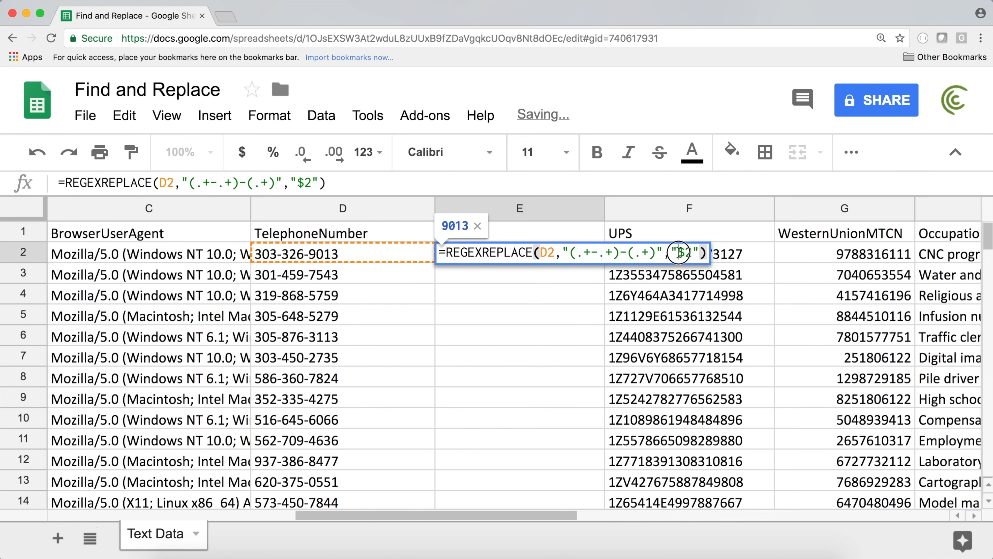
text(Lasst 4 Di)
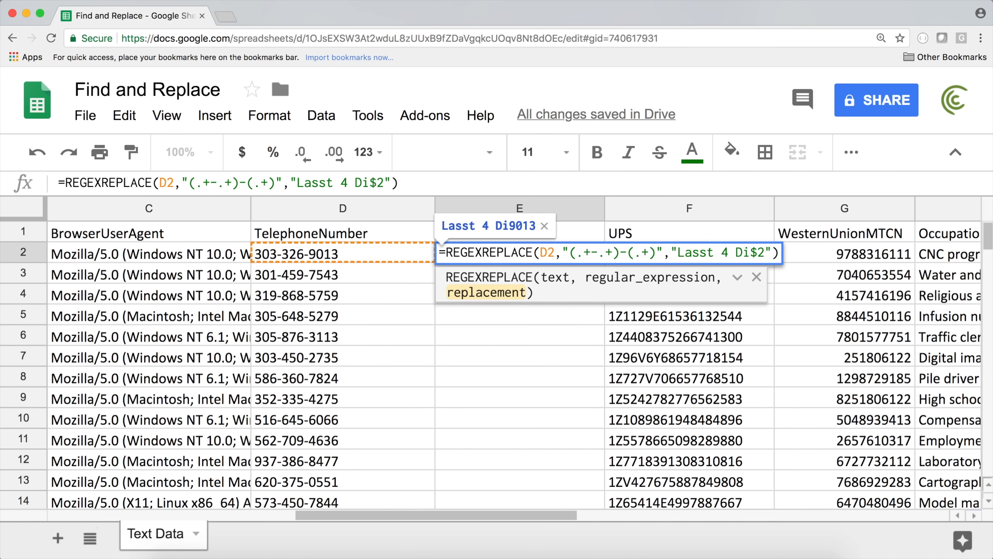
text(gig)
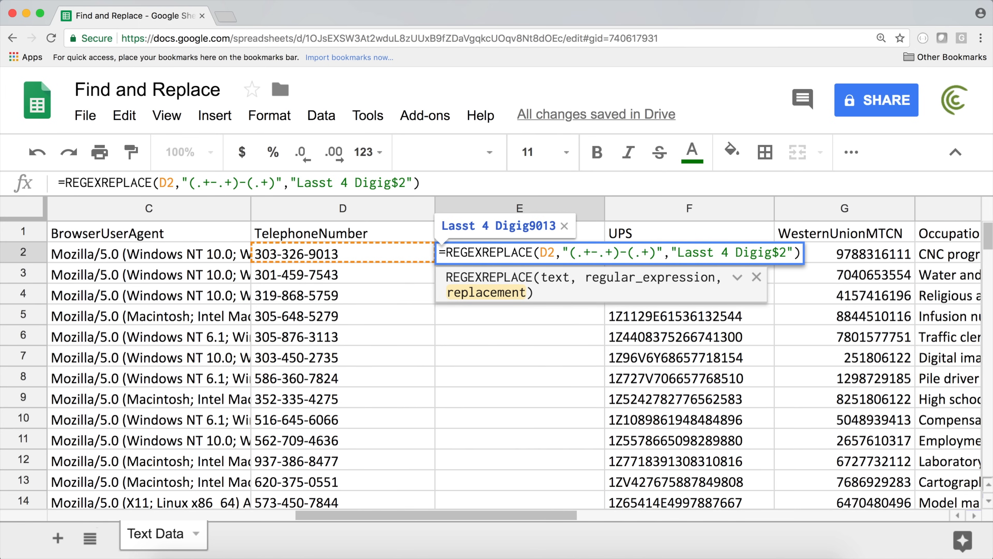
key(BackSpace)
text(ts:)
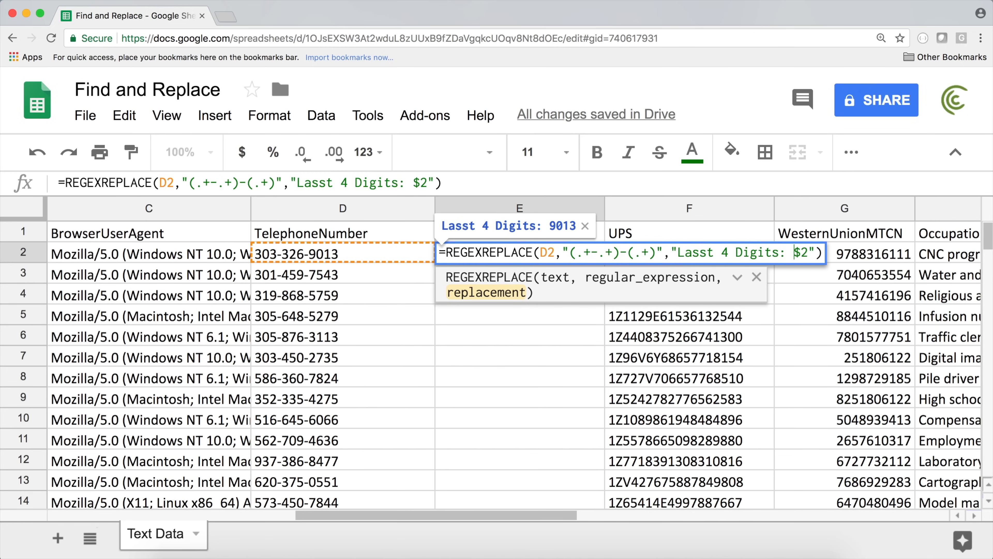
key(Return)
double_click(502, 256)
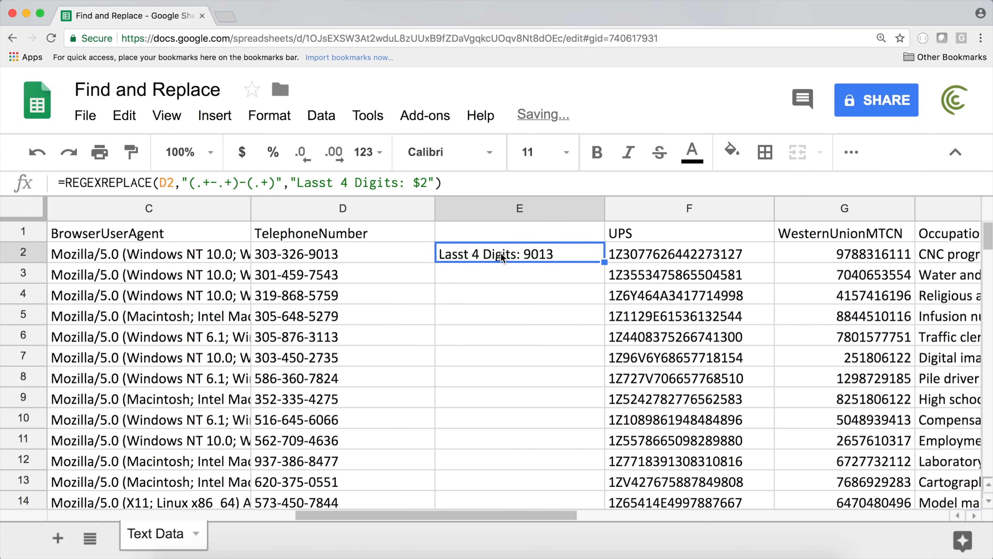
click(702, 254)
key(BackSpace)
key(Return)
key(Up)
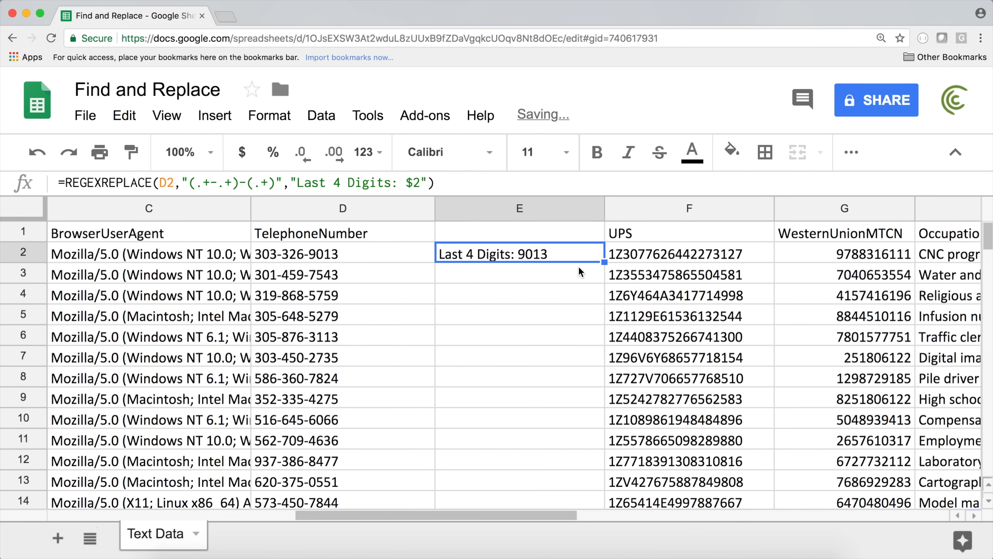
- Try filling the labelled formula from E2 down to E9, undo the fill, and review E2's replacement argument
drag(601, 260, 602, 403)
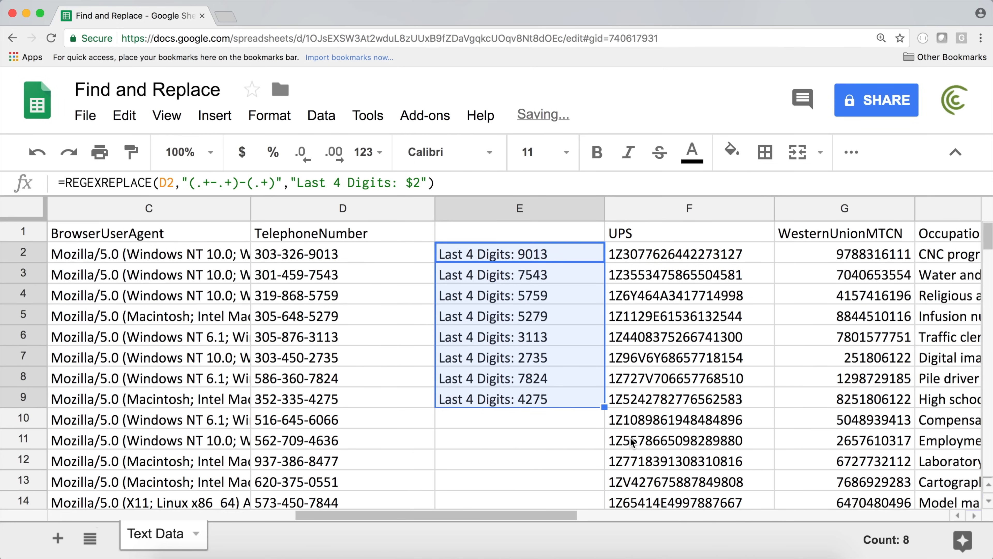
key(ctrl+z)
double_click(566, 250)
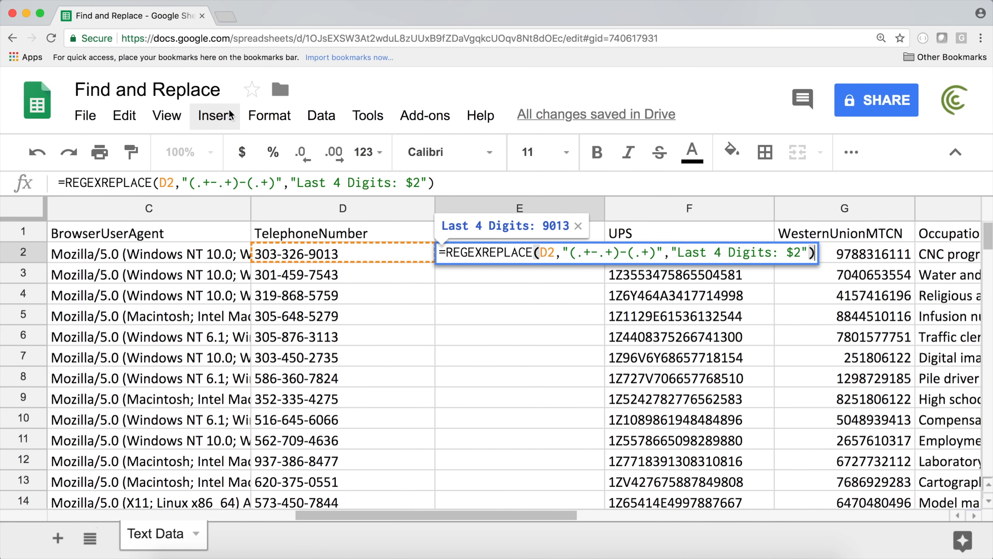
drag(570, 253, 804, 252)
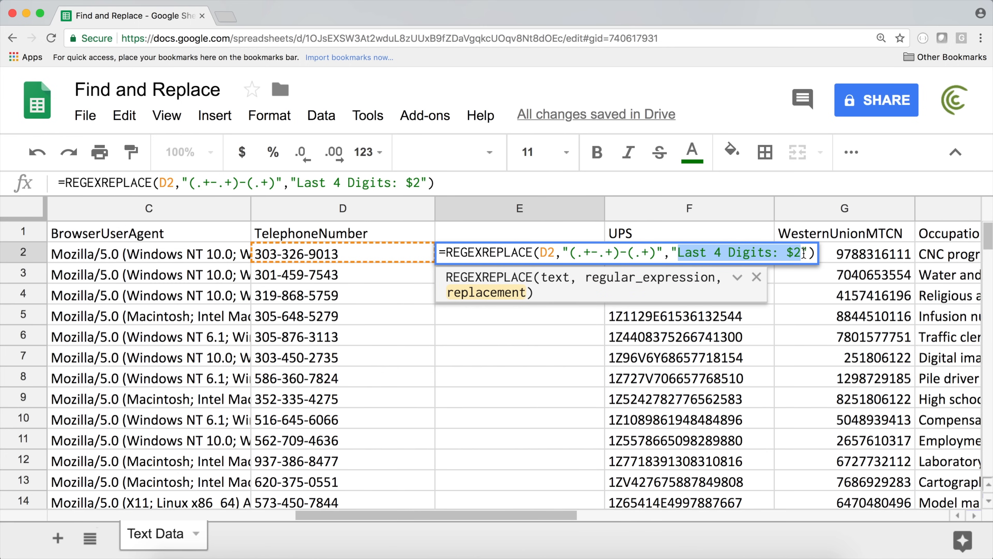
key(Return)
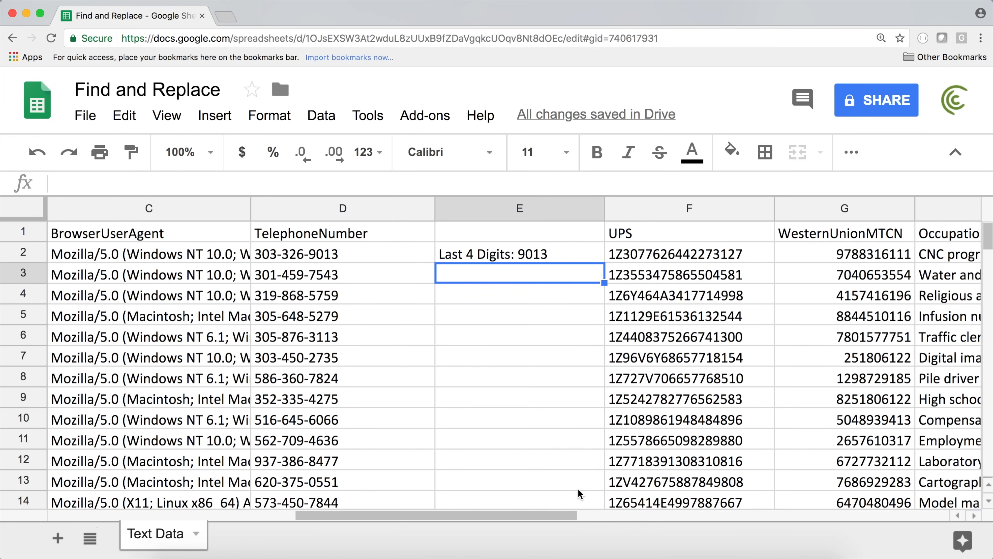
- Narrow the Category column and insert an empty column between Category and BrowserUserAgent
drag(559, 516, 806, 515)
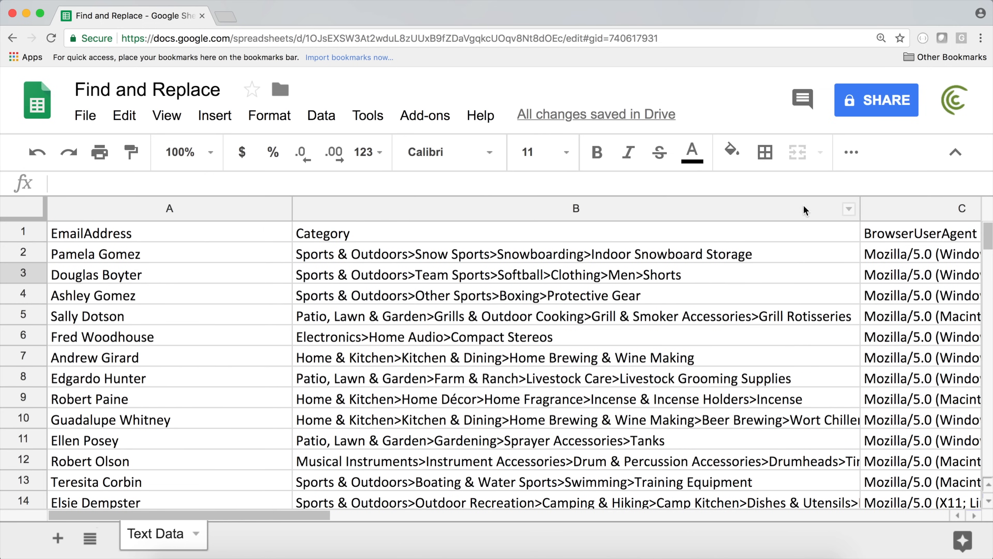
drag(860, 208, 586, 209)
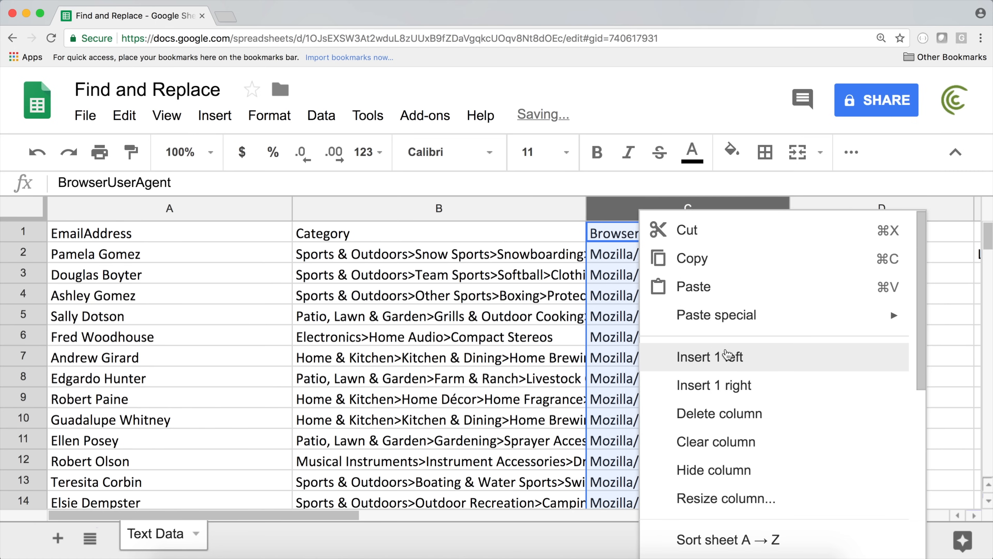
click(710, 356)
- Start a REGEXREPLACE formula in C2 with category cell B2 as the text argument
click(637, 258)
text(=RE)
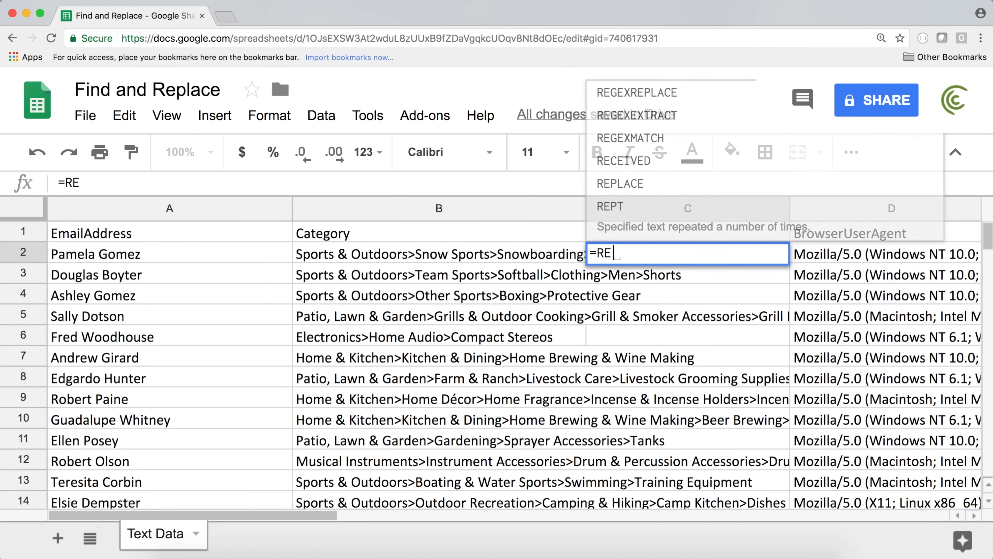
key(Up)
key(Up)
key(Up)
key(Up)
key(Up)
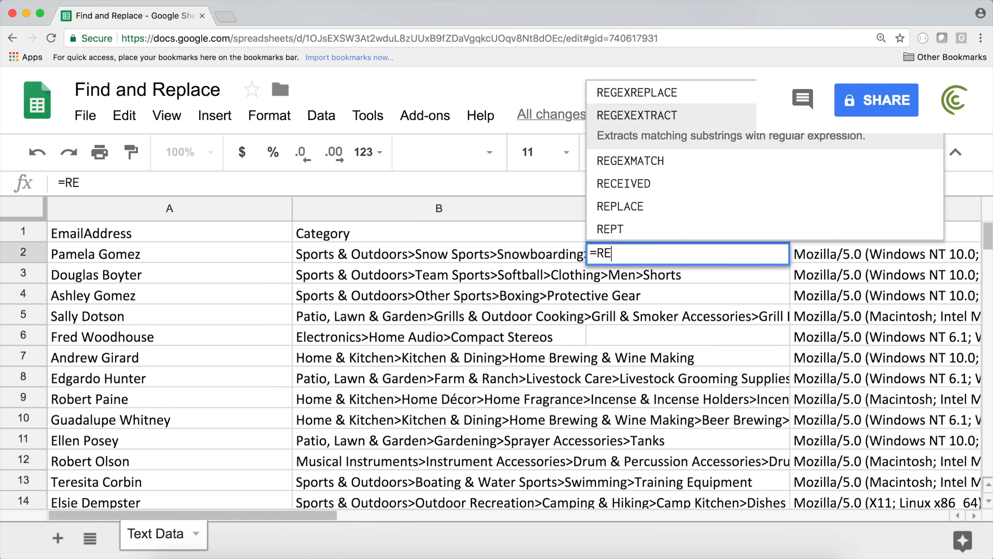
key(Tab)
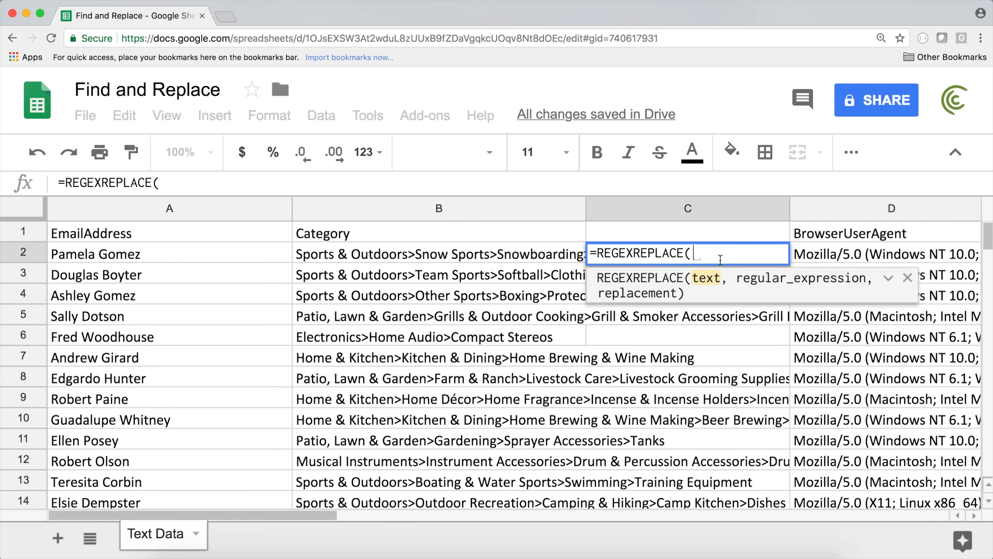
click(473, 256)
- Enter "([^>]+).+" as the regular expression, with a capture group around the characters before the first > sign
text(,"")
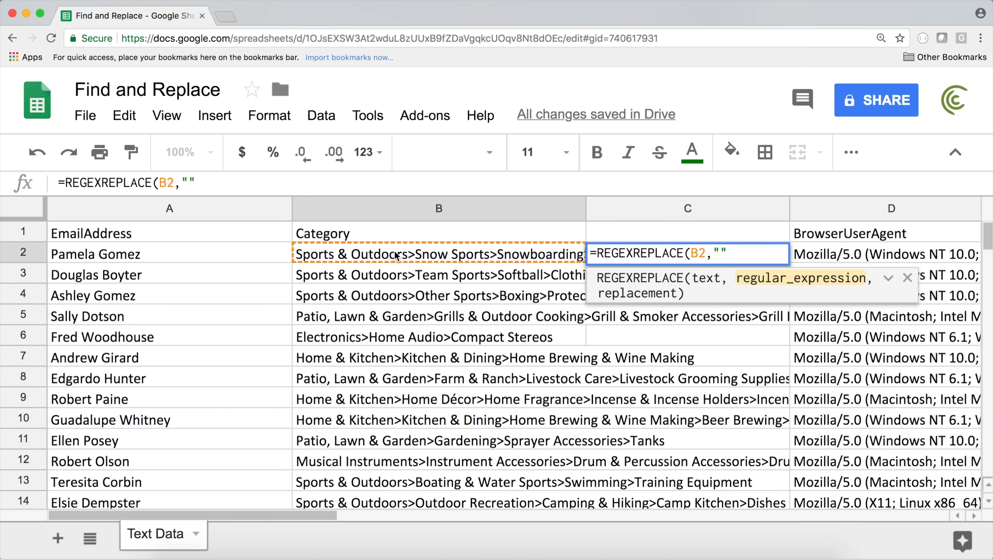
text([^>]+.+)
key(Left)
key(Left)
key(Left)
key(Left)
key(Left)
text(()
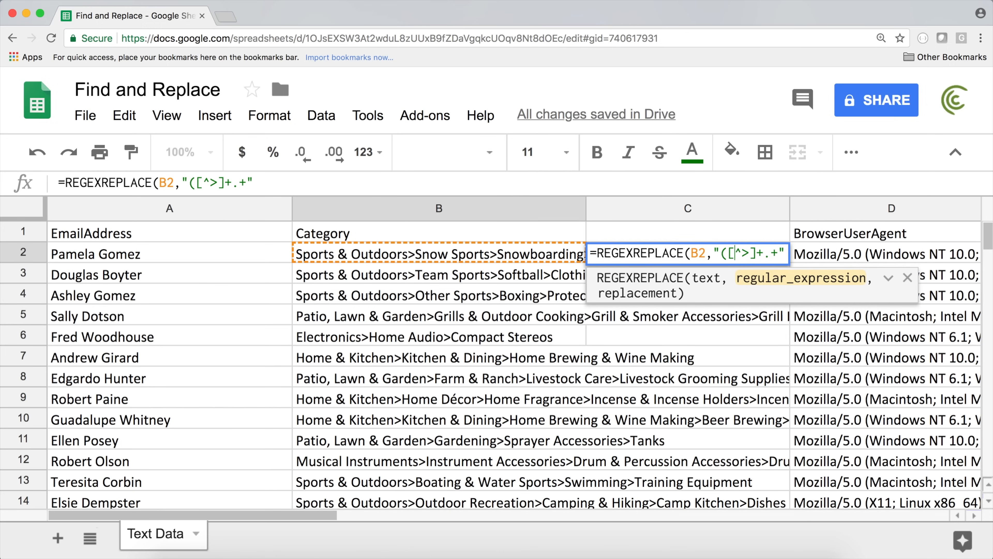
key(Right)
key(Right)
key(Right)
text())
key(Right)
key(Right)
key(Right)
- Complete the C2 formula with "$1" as the replacement and fill it down column C
text(,)
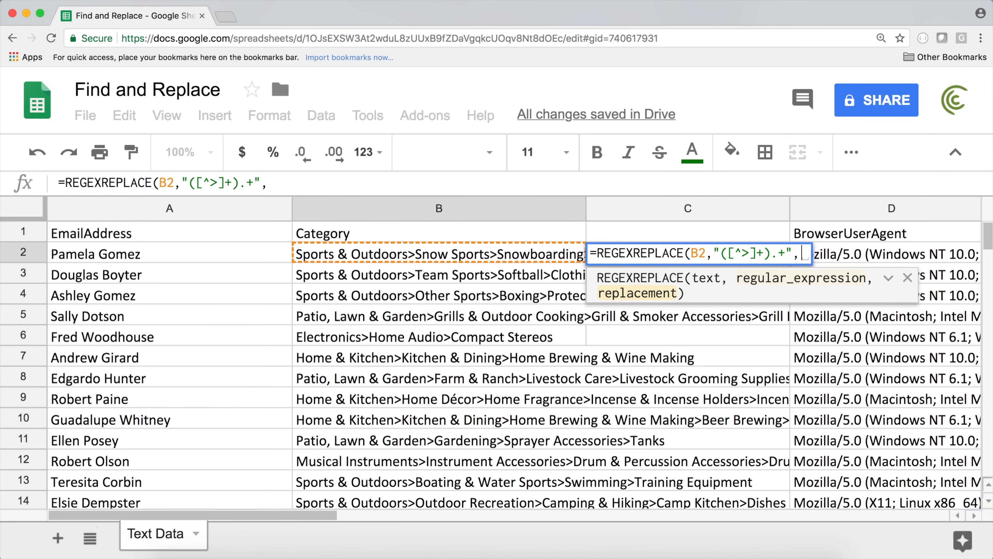
text(")
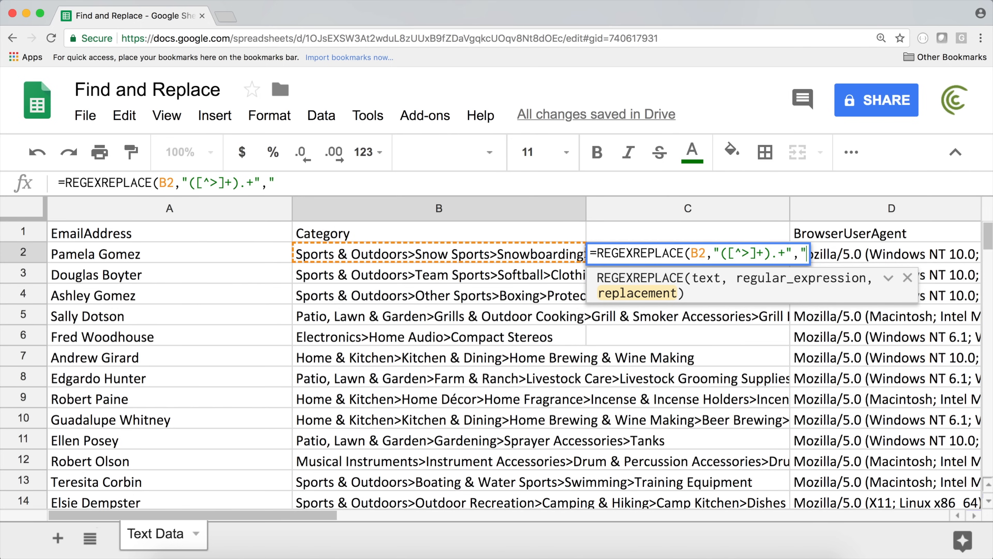
text($)
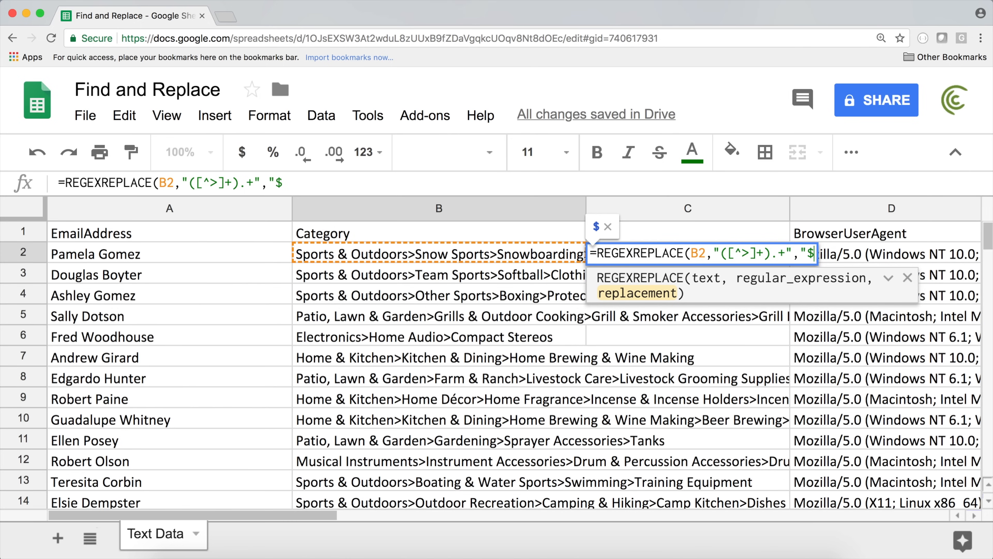
text(1"))
key(Return)
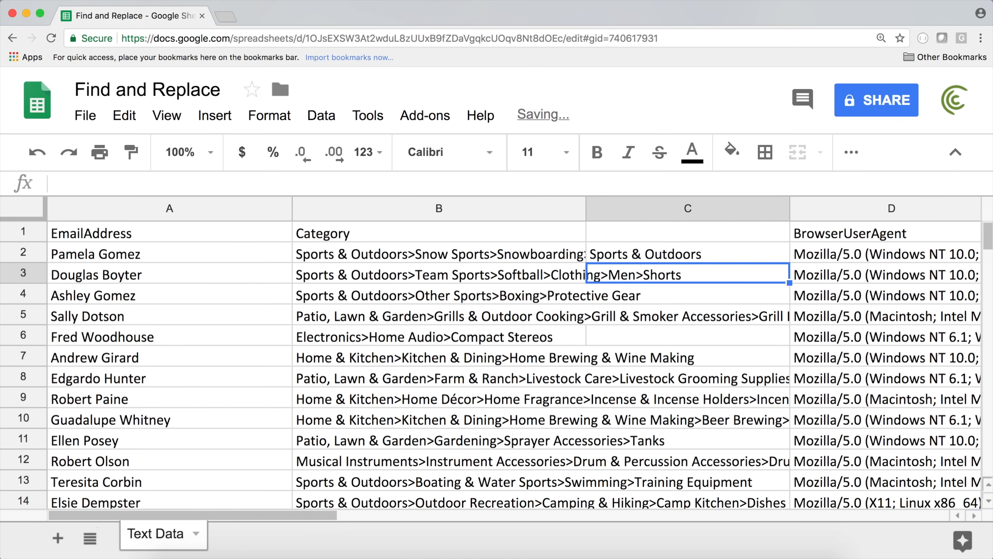
click(784, 258)
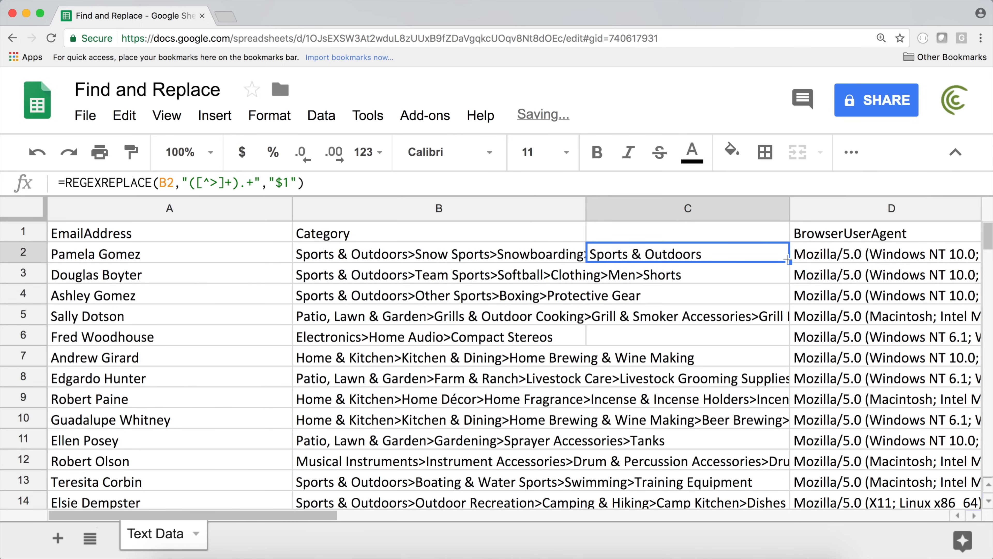
double_click(788, 261)
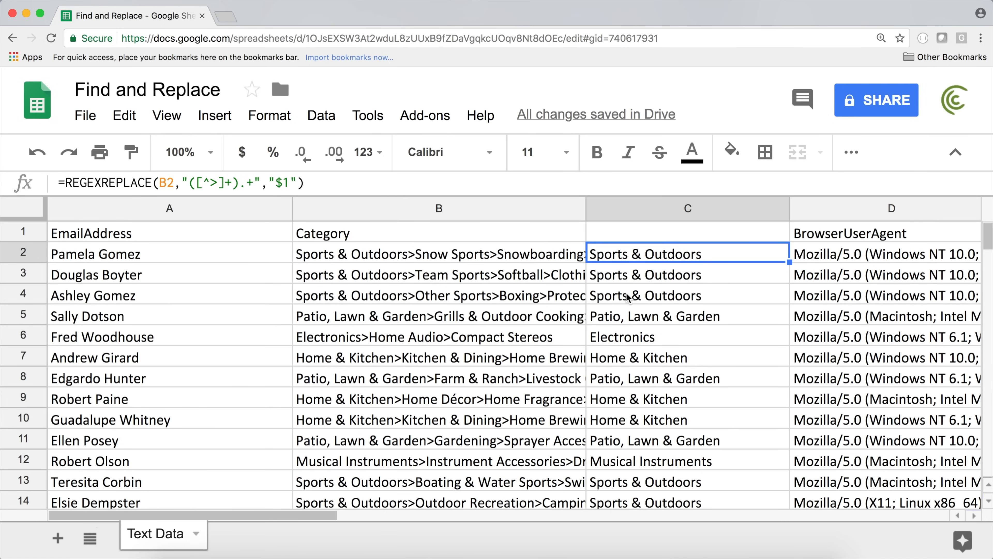
- Review the arguments of the REGEXREPLACE formula in C2
click(646, 252)
double_click(647, 252)
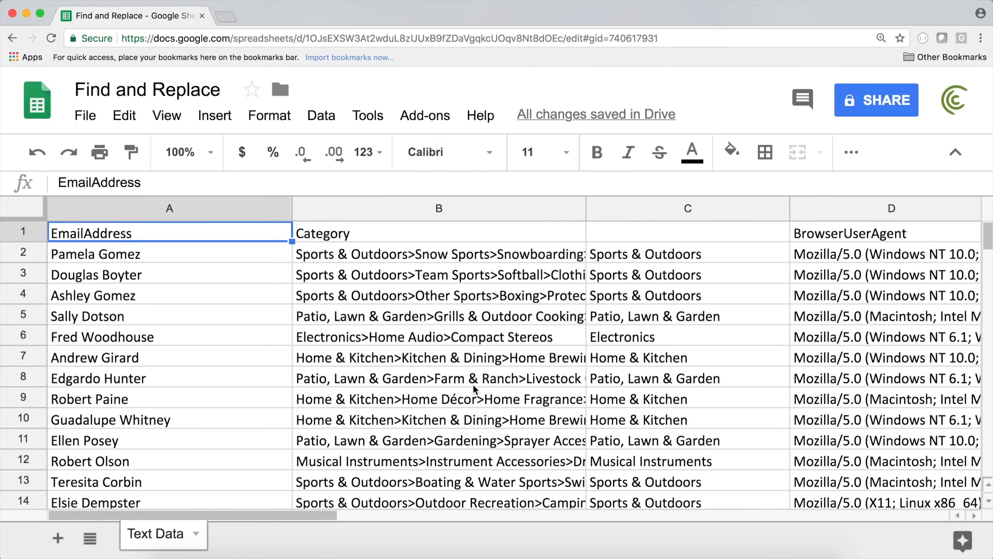
click(724, 253)
double_click(724, 253)
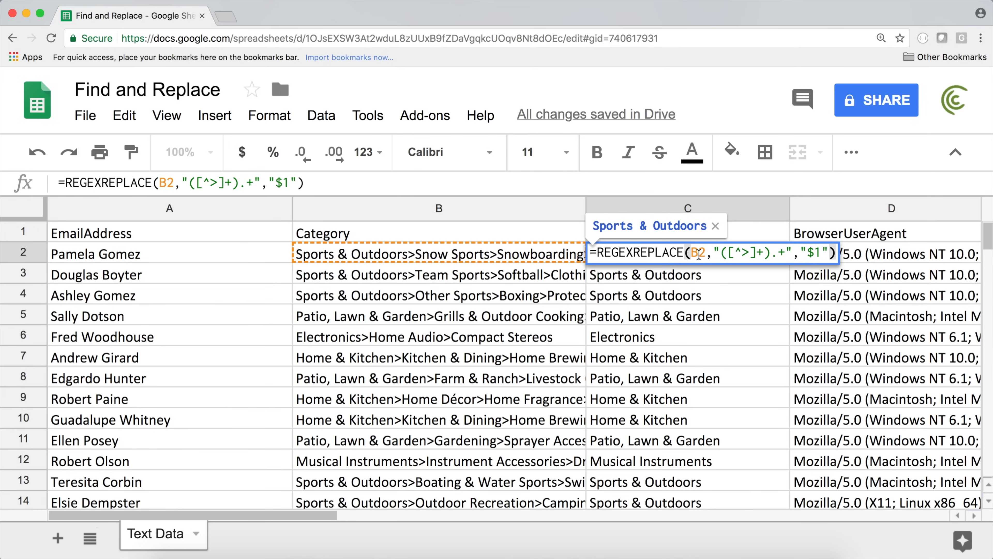
key(Return)
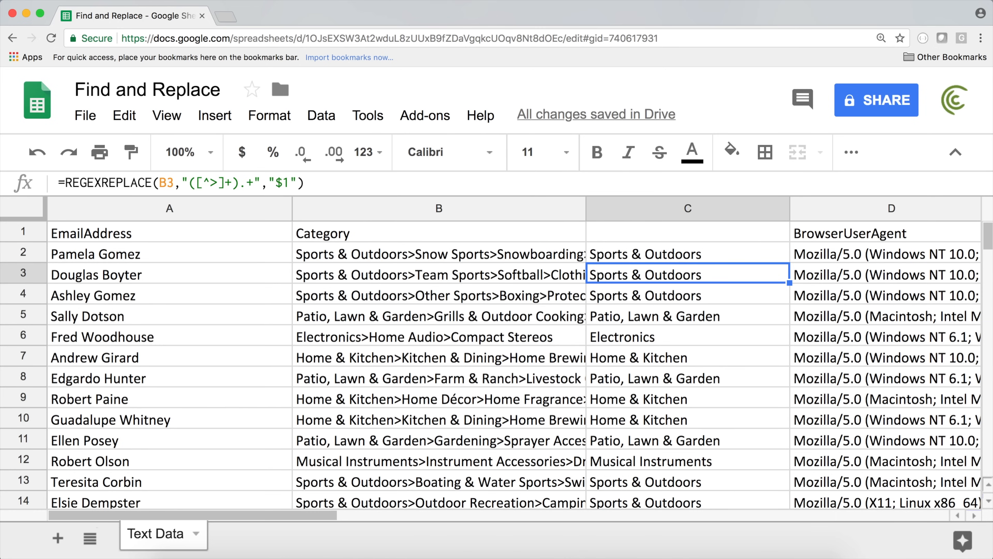